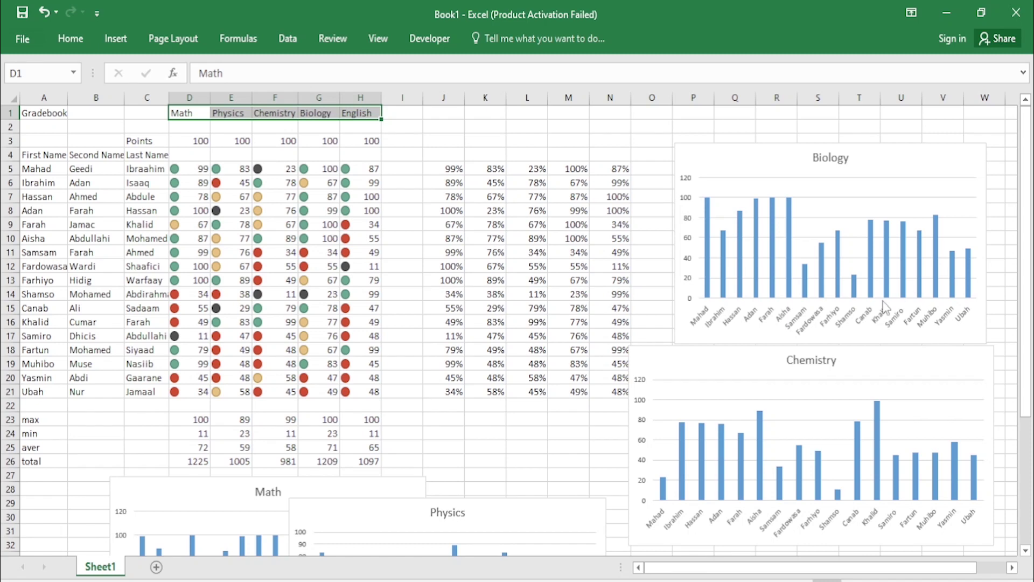
Step: Select the Math–English headers in D1:H1 and open the Home tab's text Orientation choices
{"action": "left_click", "coordinate": [444, 253]}
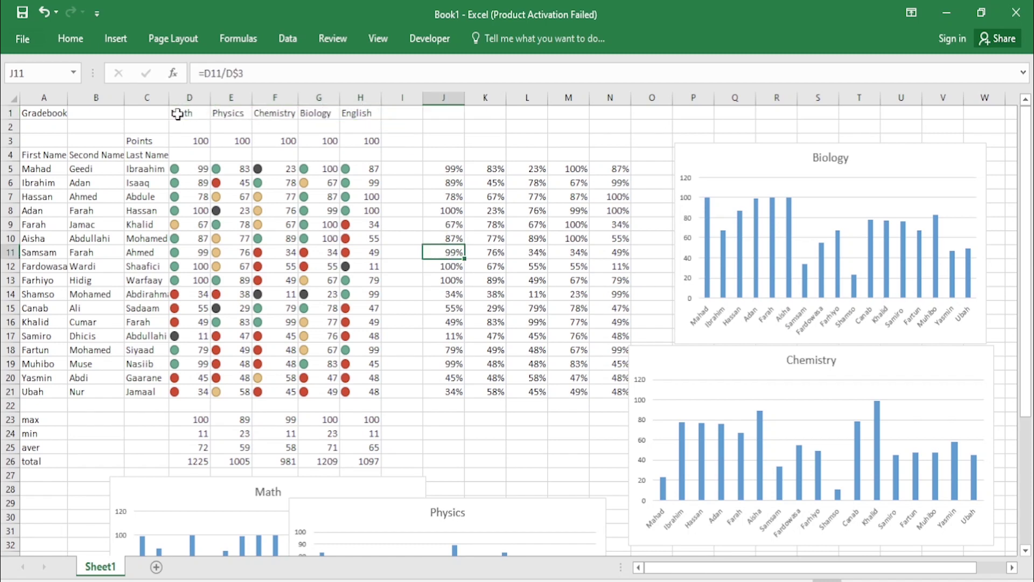
{"action": "left_click_drag", "start_coordinate": [181, 113], "coordinate": [351, 113]}
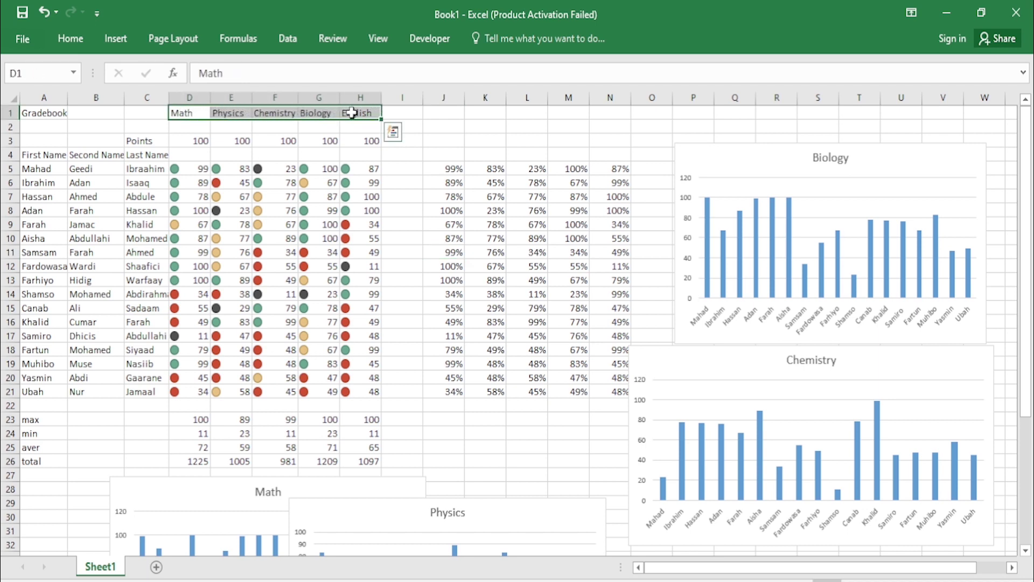
{"action": "left_click", "coordinate": [81, 38]}
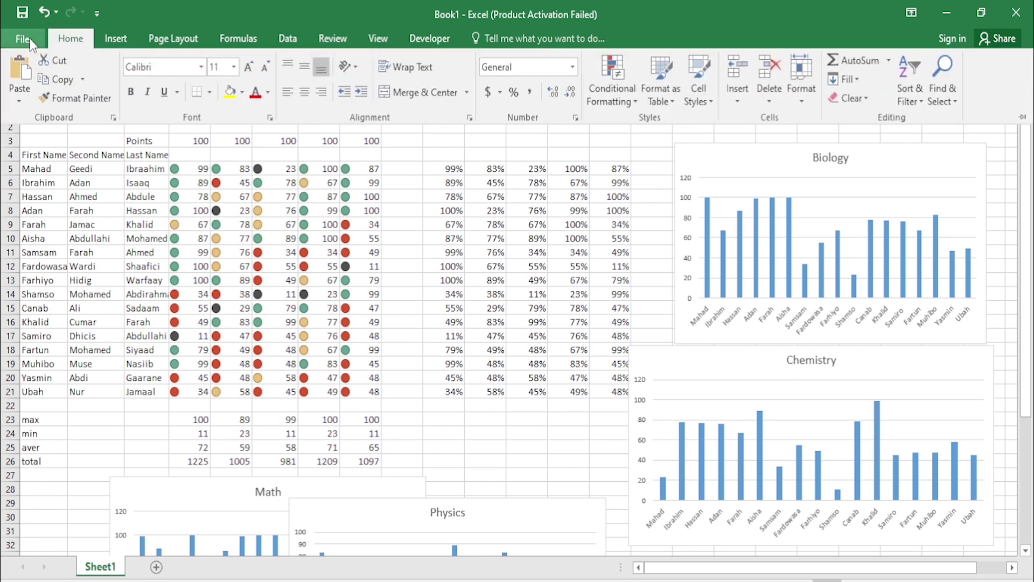
{"action": "left_click", "coordinate": [356, 67]}
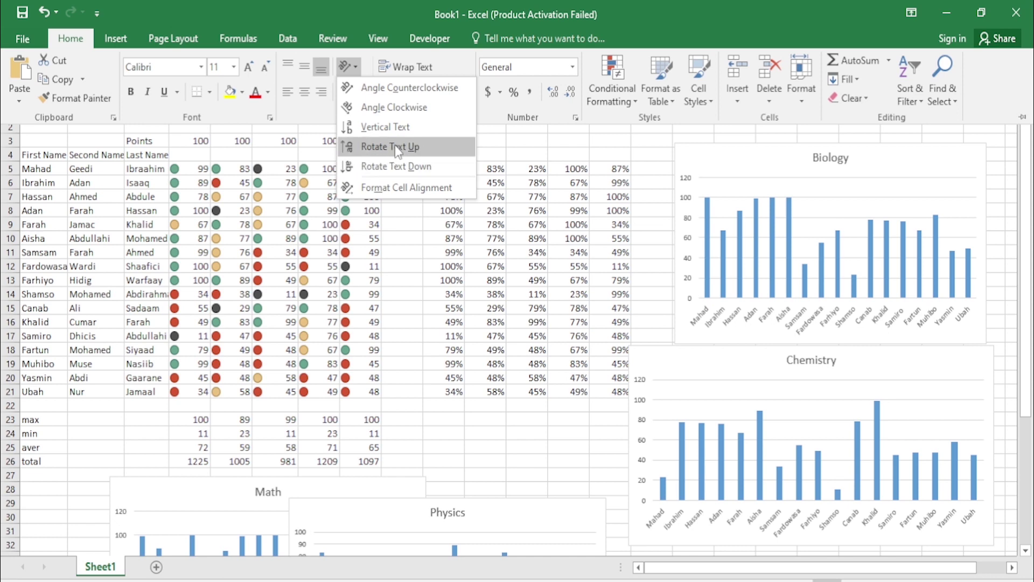
Step: Rotate the D1:H1 subject headers to read upward (Rotate Text Up)
{"action": "left_click", "coordinate": [397, 146]}
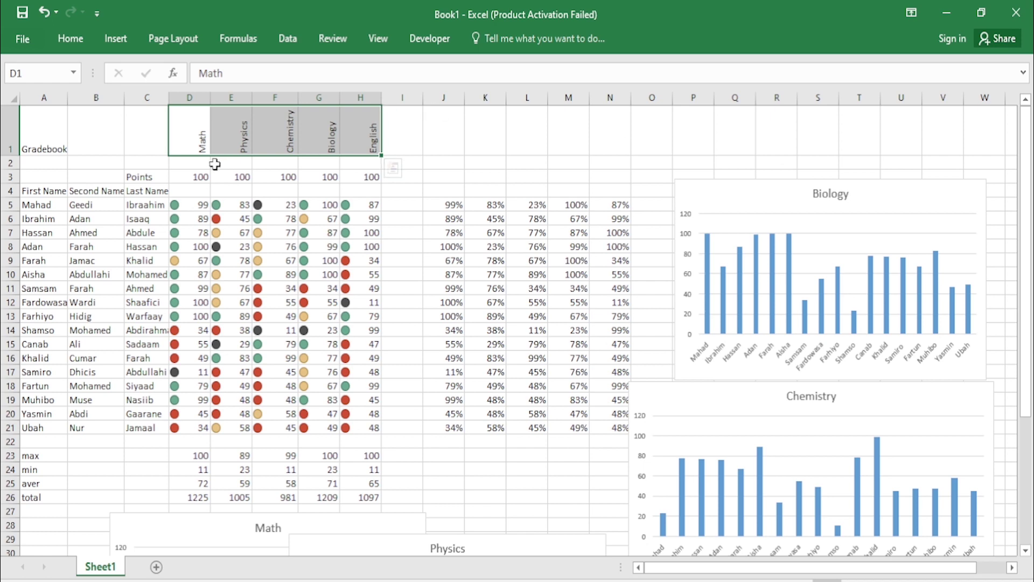
{"action": "left_click", "coordinate": [416, 142]}
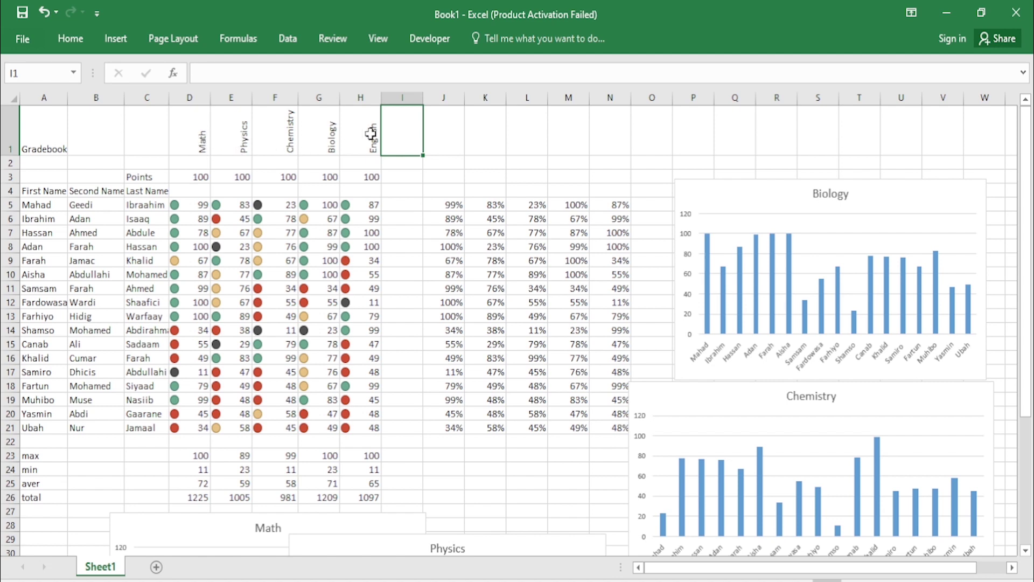
{"action": "left_click", "coordinate": [473, 132]}
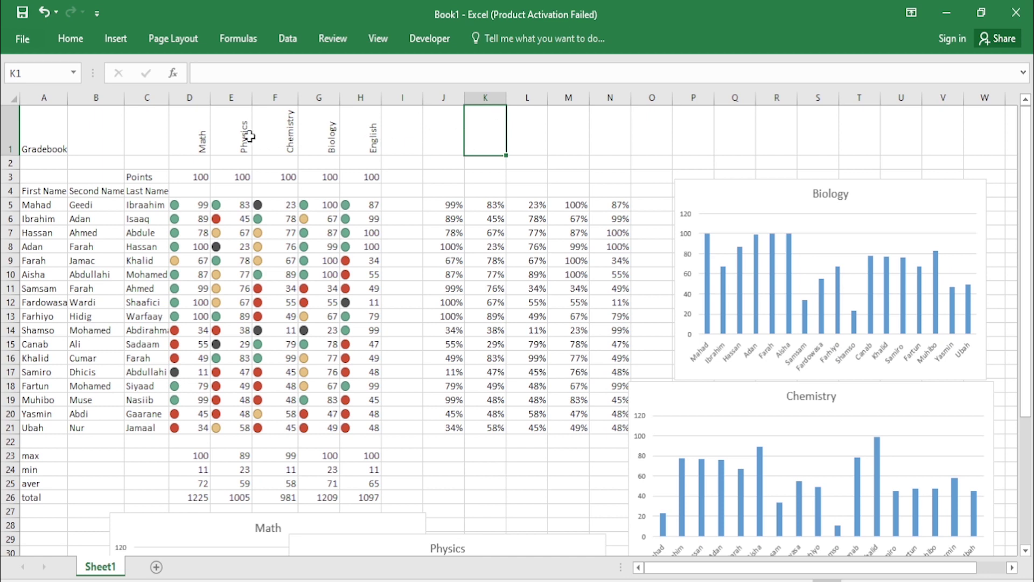
Step: Set the D1:H1 subject headers to 12 pt font size
{"action": "left_click_drag", "start_coordinate": [200, 149], "coordinate": [367, 142]}
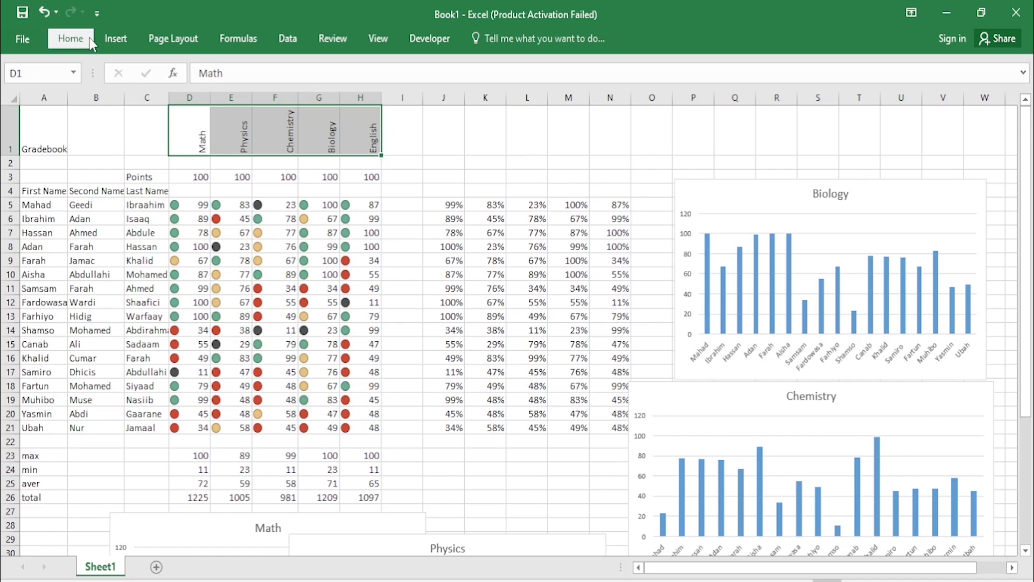
{"action": "left_click", "coordinate": [90, 38]}
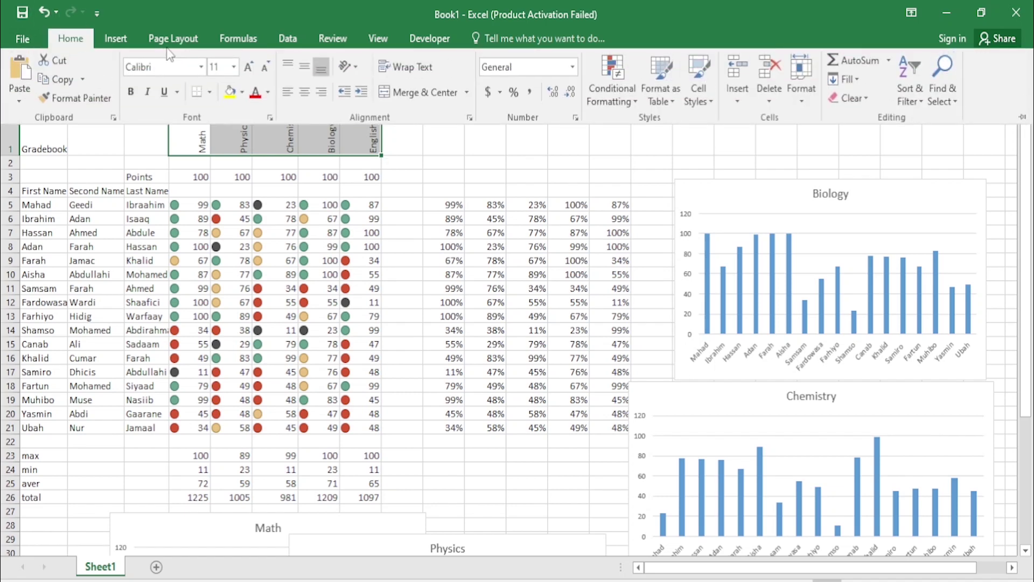
{"action": "left_click", "coordinate": [234, 67]}
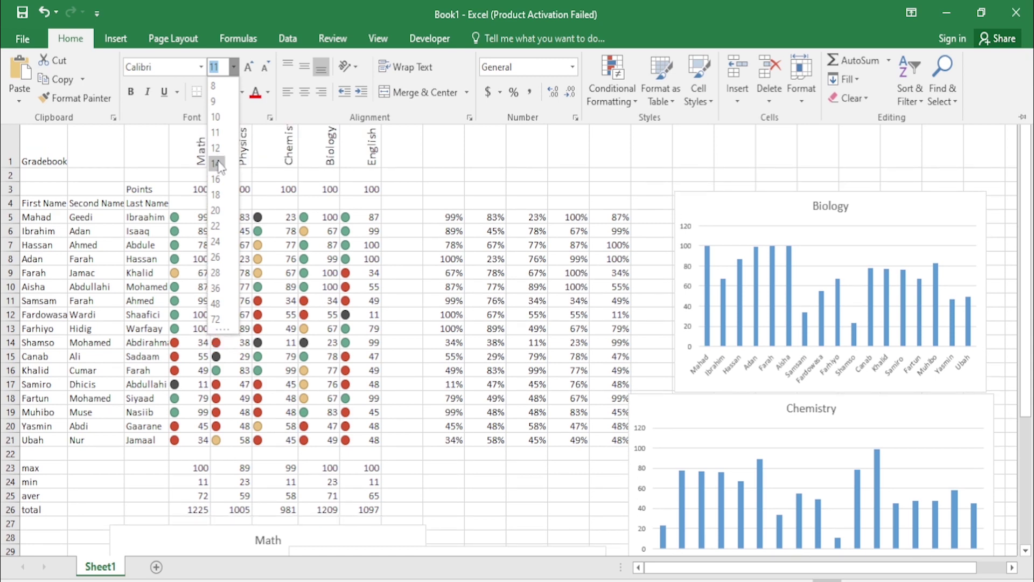
{"action": "left_click", "coordinate": [219, 150]}
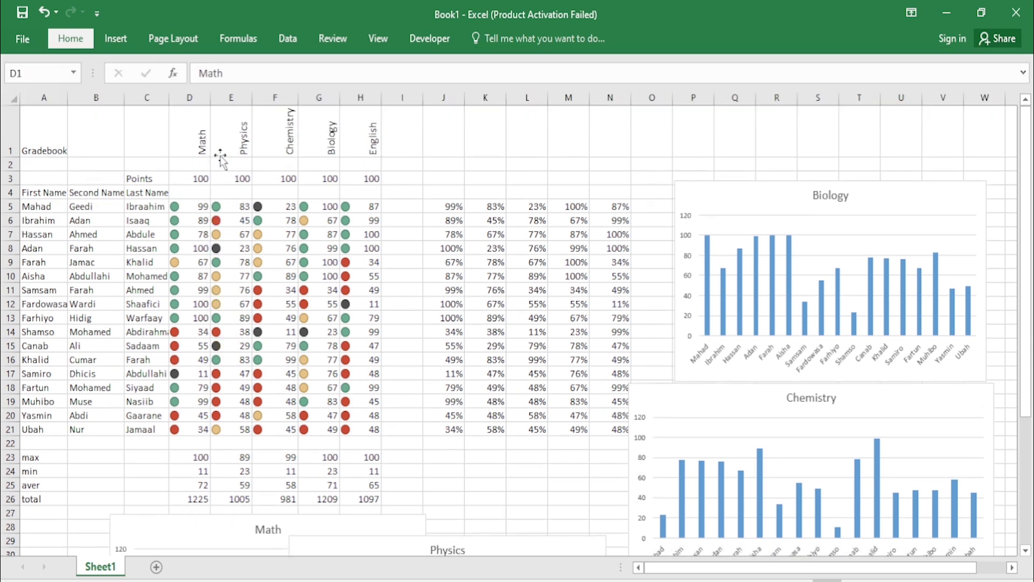
{"action": "left_click", "coordinate": [460, 131]}
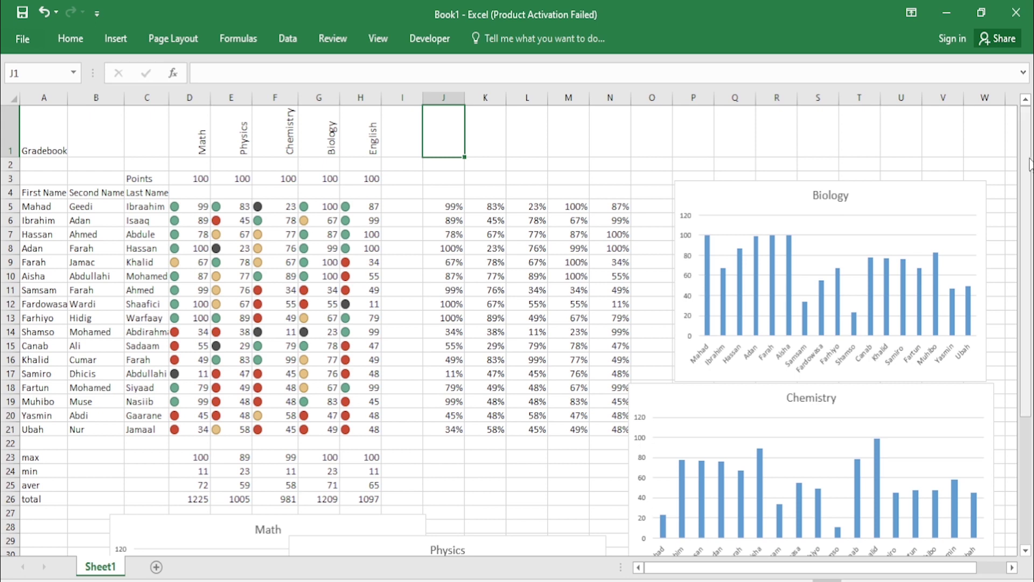
{"action": "left_click_drag", "start_coordinate": [1029, 163], "coordinate": [1031, 141]}
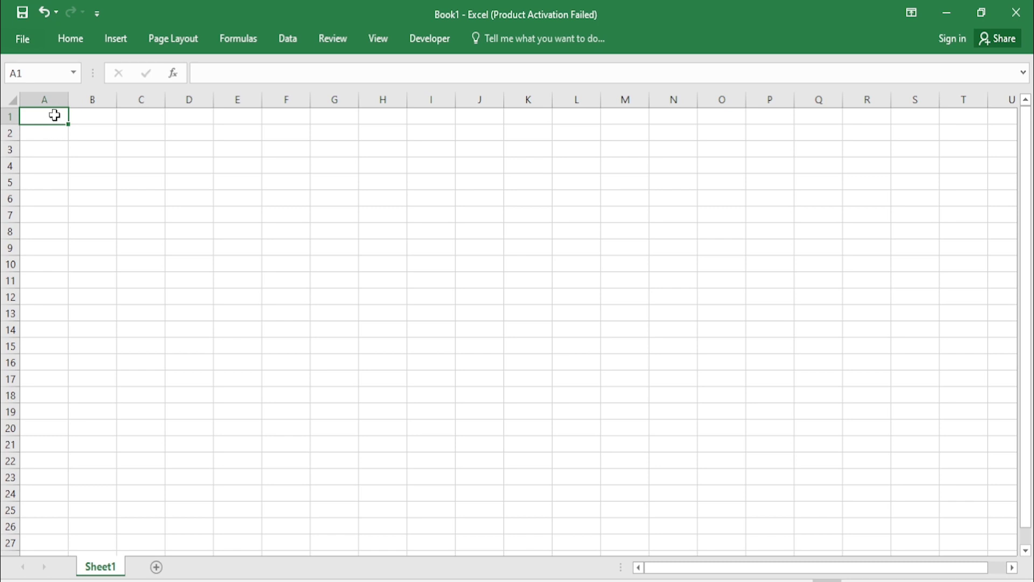
Step: Enter the title 'Gradebook' in A1 and widen column A to fit it
{"action": "double_click", "coordinate": [56, 114]}
{"action": "type", "text": "Grade"}
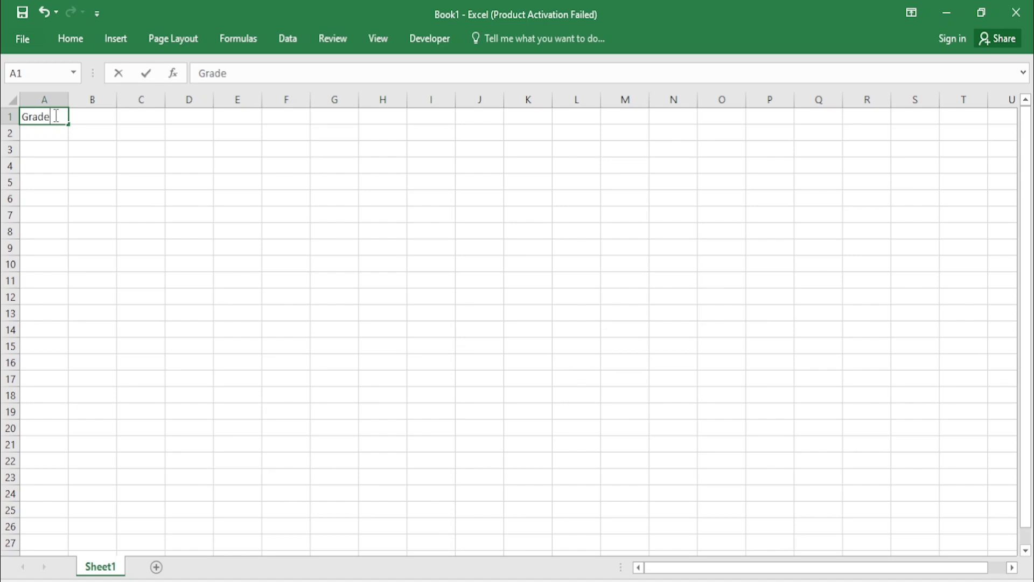
{"action": "type", "text": "book"}
{"action": "left_click", "coordinate": [53, 131]}
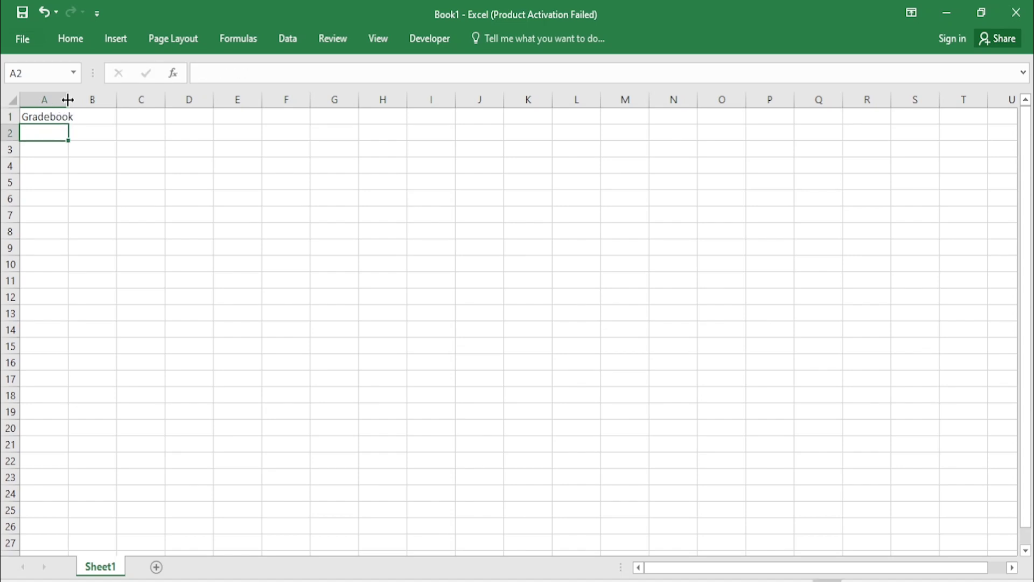
{"action": "left_click_drag", "start_coordinate": [67, 100], "coordinate": [75, 100]}
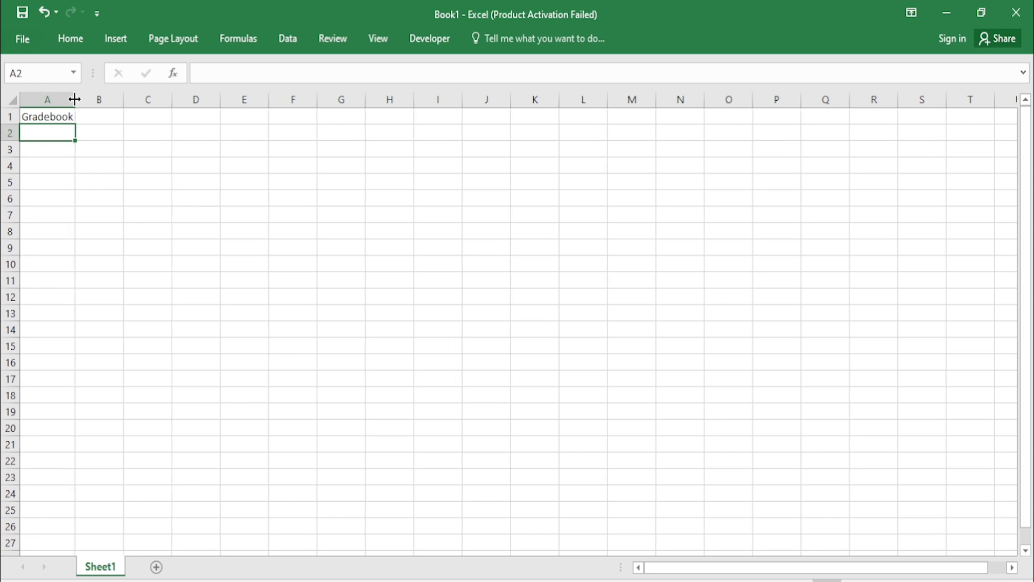
Step: Add the headers 'First Name' in A4 and 'Last Name' in B4, widening column B
{"action": "left_click", "coordinate": [47, 167]}
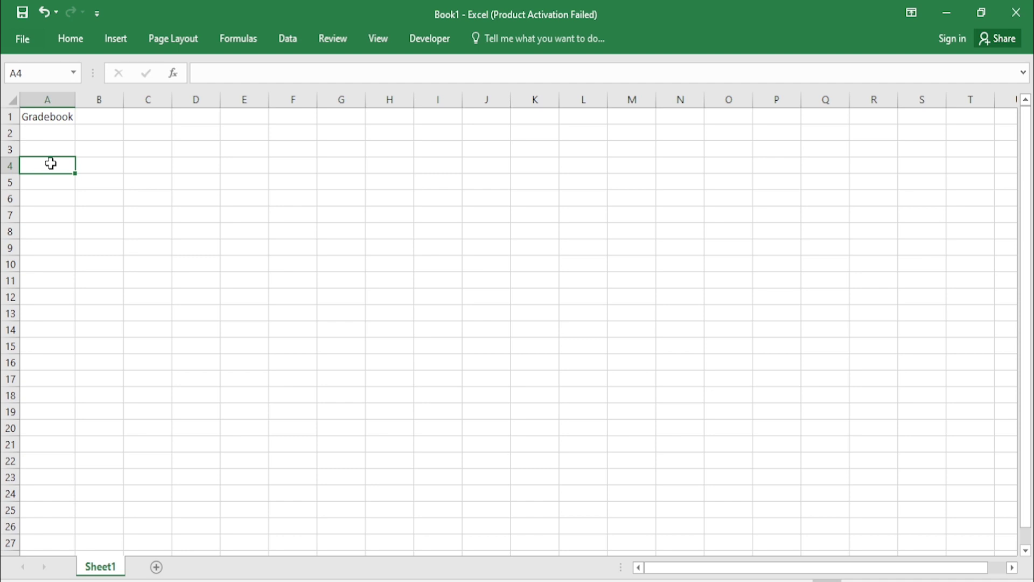
{"action": "type", "text": "Full"}
{"action": "key", "text": "BackSpace"}
{"action": "key", "text": "BackSpace"}
{"action": "key", "text": "BackSpace"}
{"action": "key", "text": "BackSpace"}
{"action": "key", "text": "BackSpace"}
{"action": "type", "text": "First Name"}
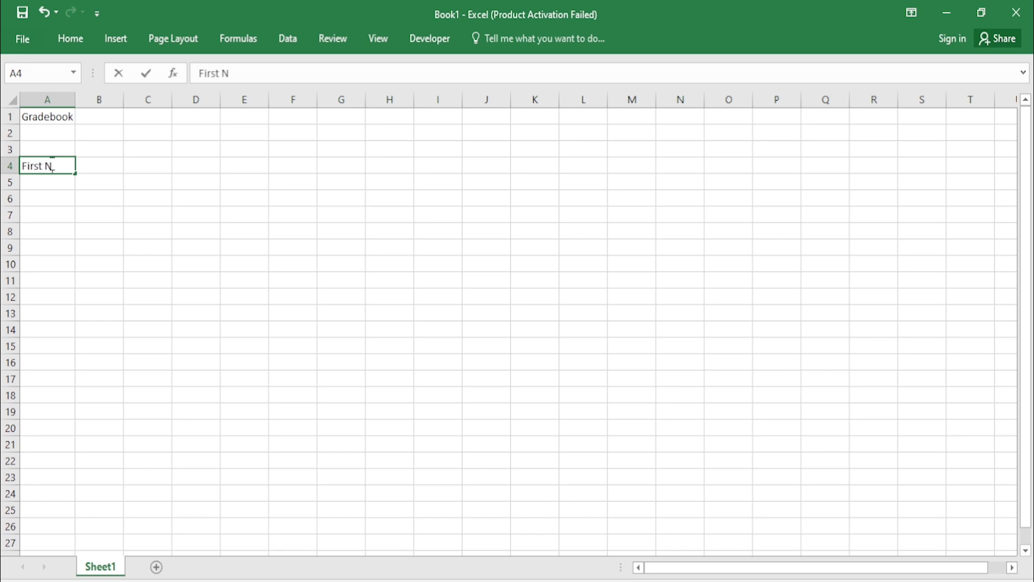
{"action": "left_click", "coordinate": [97, 163]}
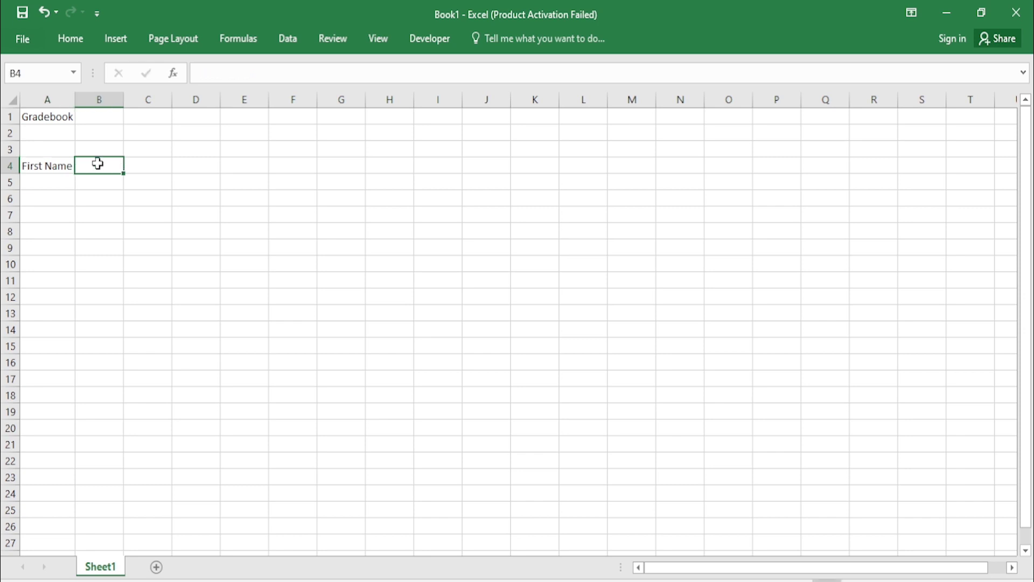
{"action": "type", "text": "Second"}
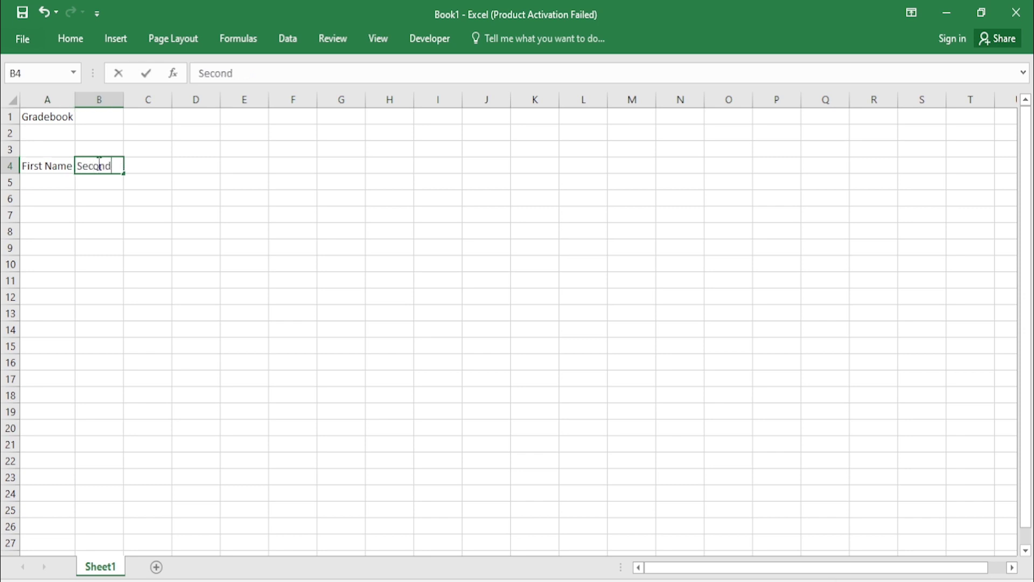
{"action": "key", "text": "BackSpace"}
{"action": "key", "text": "BackSpace"}
{"action": "key", "text": "BackSpace"}
{"action": "key", "text": "BackSpace"}
{"action": "key", "text": "BackSpace"}
{"action": "key", "text": "BackSpace"}
{"action": "key", "text": "BackSpace"}
{"action": "type", "text": "Last Name"}
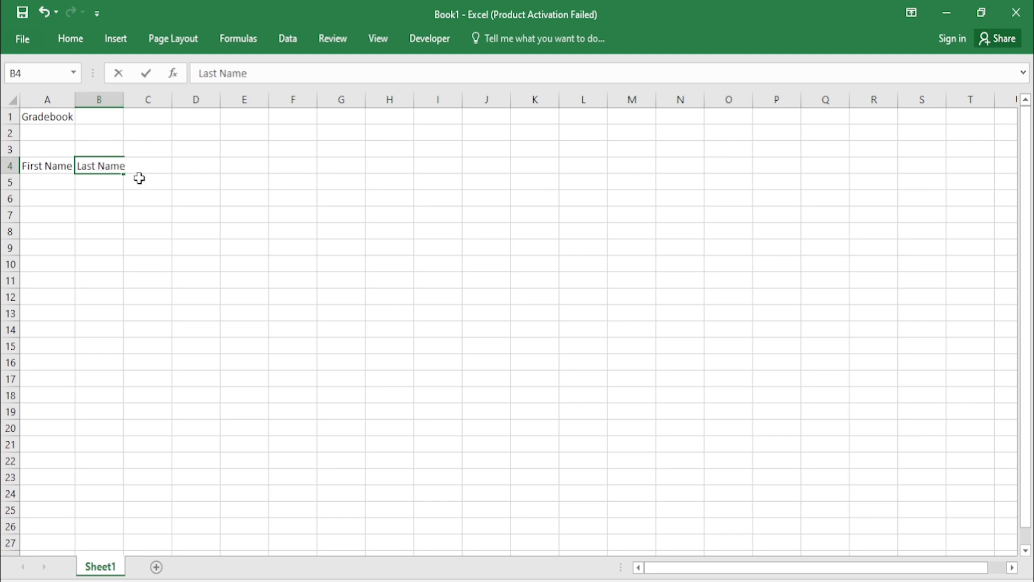
{"action": "left_click", "coordinate": [139, 181]}
{"action": "left_click_drag", "start_coordinate": [123, 94], "coordinate": [125, 95]}
{"action": "left_click", "coordinate": [54, 184]}
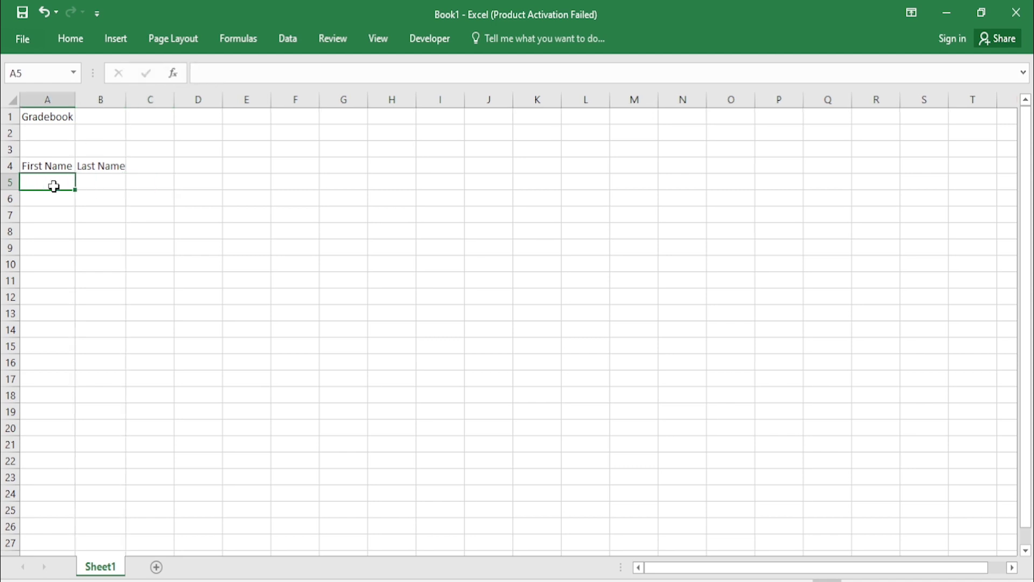
Step: Change B4 to 'Second Name' and widen column B to fit
{"action": "double_click", "coordinate": [67, 183]}
{"action": "double_click", "coordinate": [122, 166]}
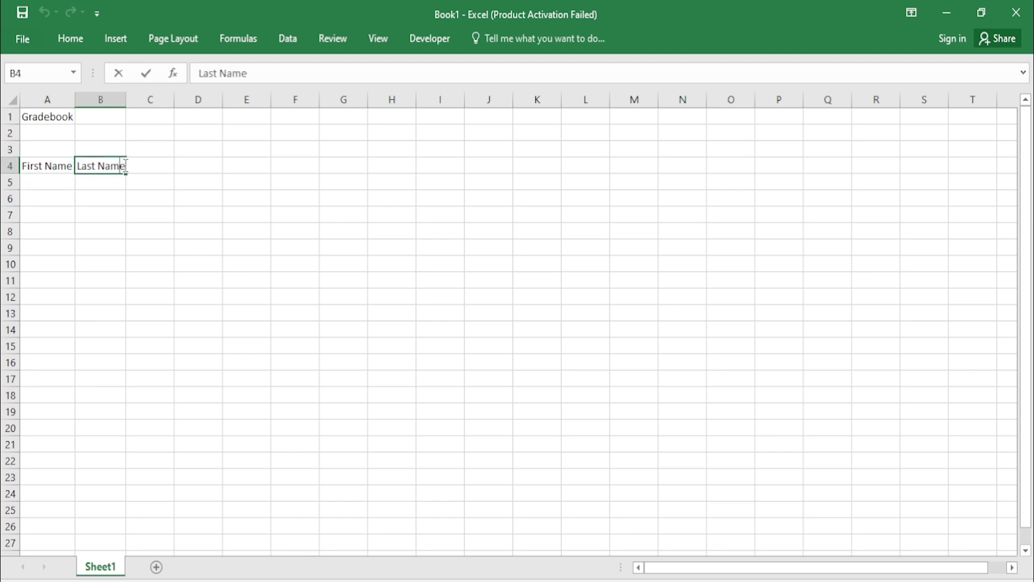
{"action": "key", "text": "BackSpace"}
{"action": "key", "text": "BackSpace"}
{"action": "key", "text": "BackSpace"}
{"action": "key", "text": "BackSpace"}
{"action": "key", "text": "BackSpace"}
{"action": "key", "text": "BackSpace"}
{"action": "key", "text": "BackSpace"}
{"action": "key", "text": "BackSpace"}
{"action": "key", "text": "BackSpace"}
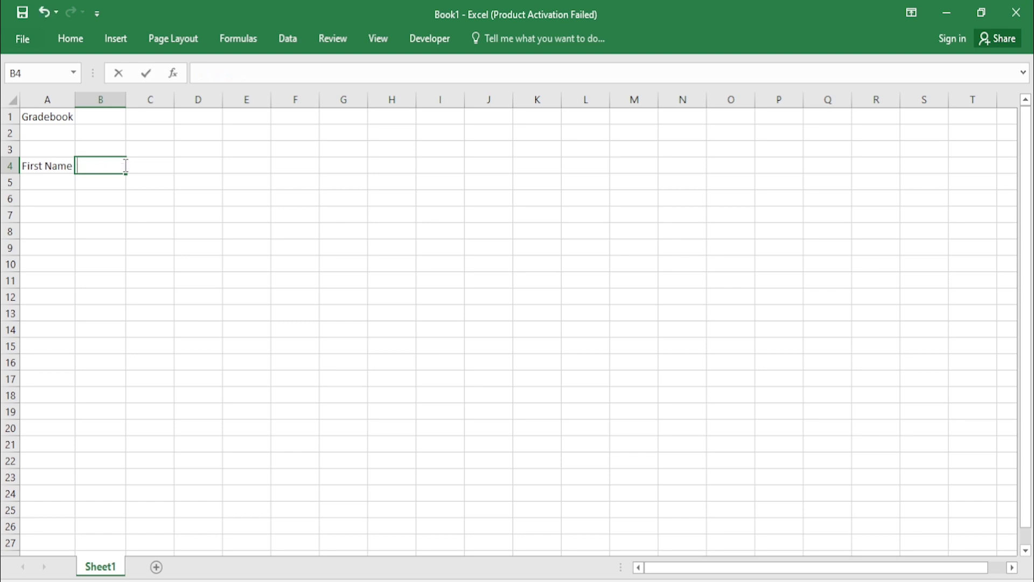
{"action": "type", "text": "Second Na"}
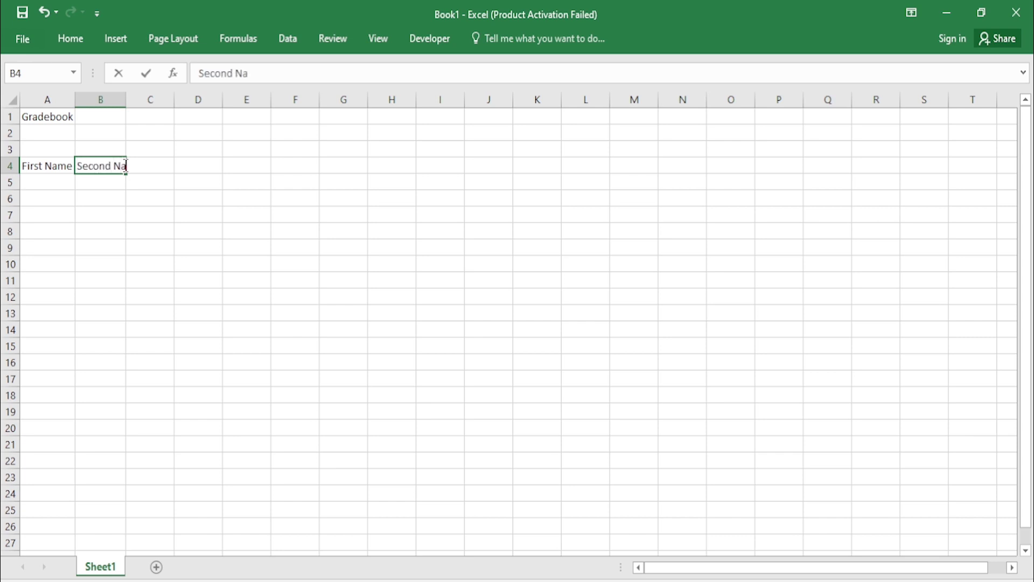
{"action": "type", "text": "me"}
{"action": "left_click", "coordinate": [191, 161]}
{"action": "left_click_drag", "start_coordinate": [126, 99], "coordinate": [141, 99]}
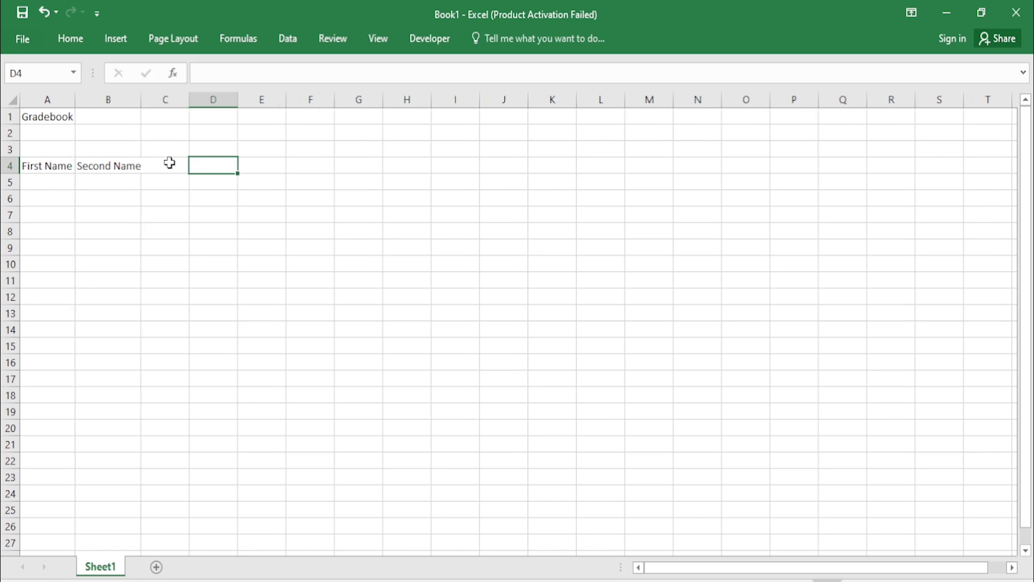
Step: Enter 'Last Name' in C4 and widen column C slightly
{"action": "left_click", "coordinate": [170, 162]}
{"action": "type", "text": "La"}
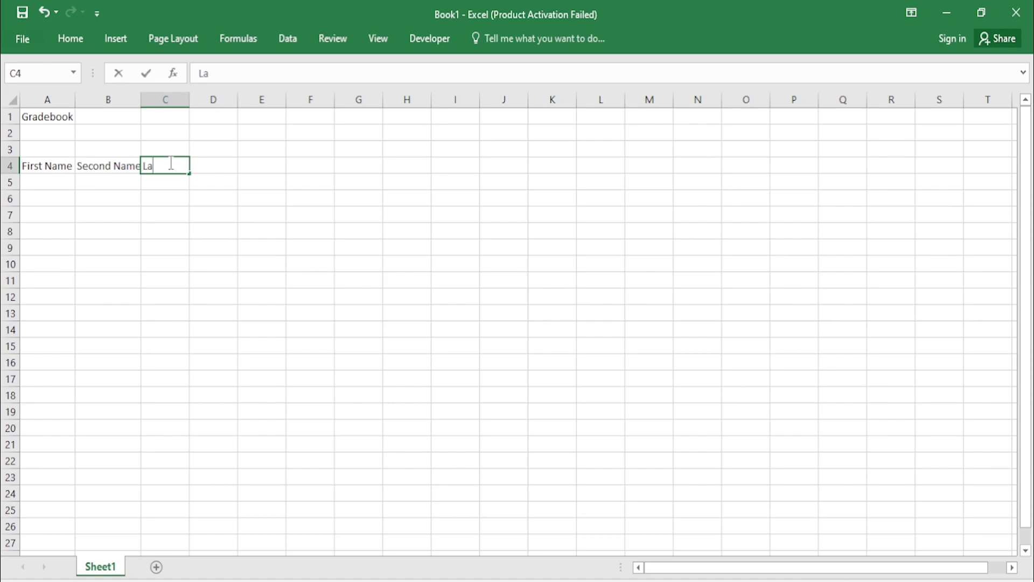
{"action": "type", "text": "st nam"}
{"action": "key", "text": "BackSpace"}
{"action": "key", "text": "BackSpace"}
{"action": "key", "text": "BackSpace"}
{"action": "key", "text": "BackSpace"}
{"action": "type", "text": "Name"}
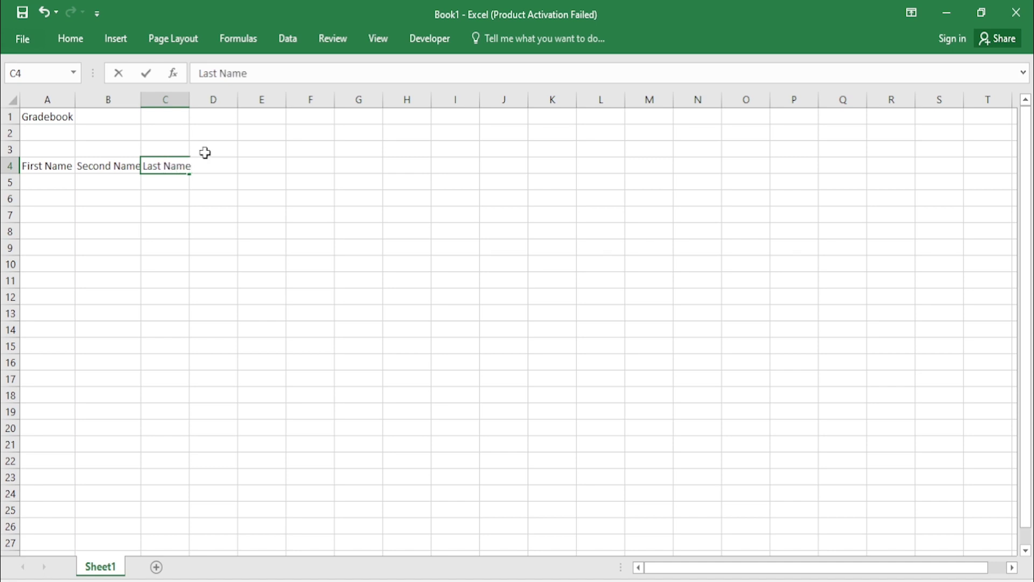
{"action": "left_click", "coordinate": [204, 182]}
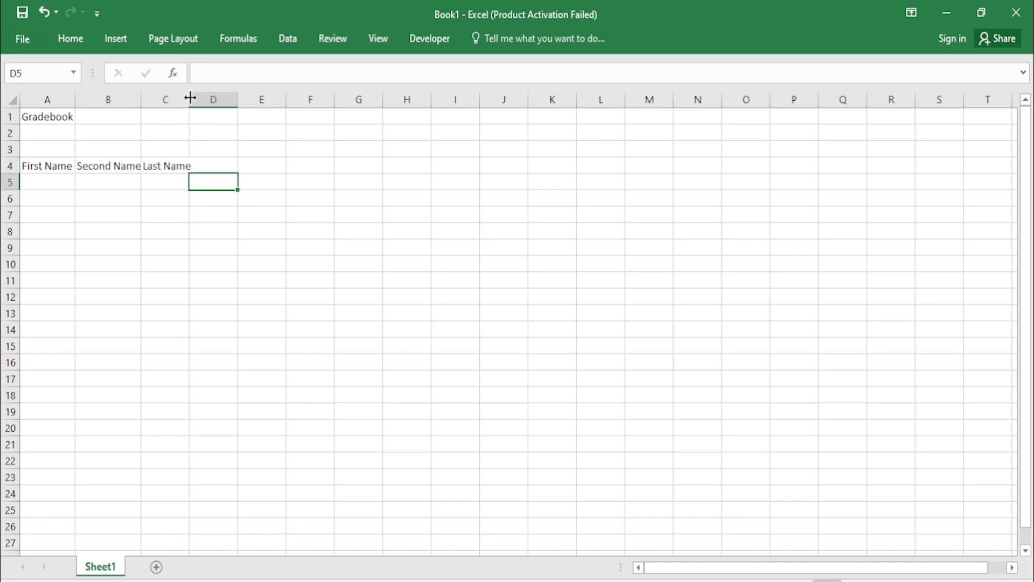
{"action": "left_click_drag", "start_coordinate": [190, 97], "coordinate": [194, 97]}
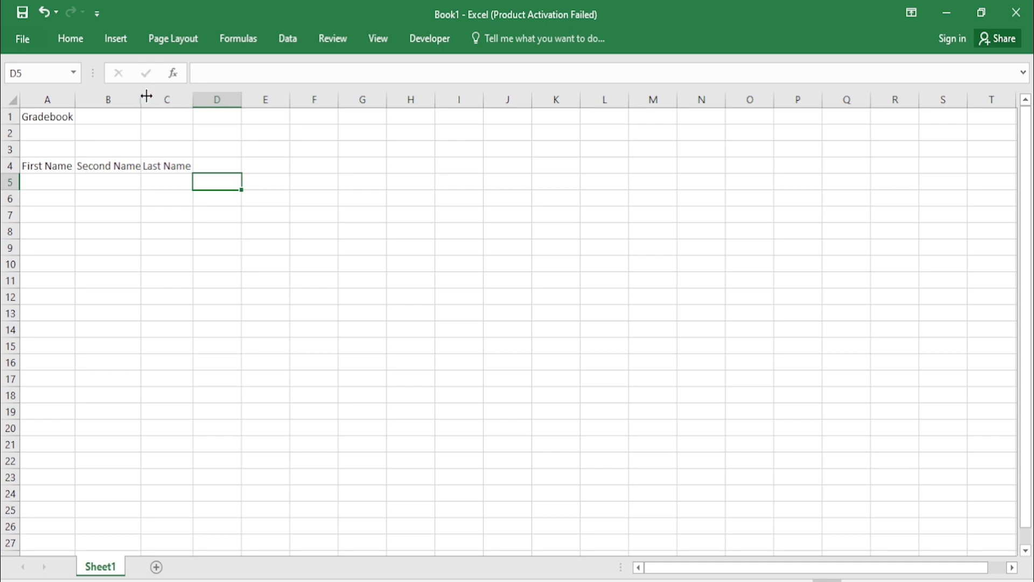
{"action": "left_click", "coordinate": [52, 177]}
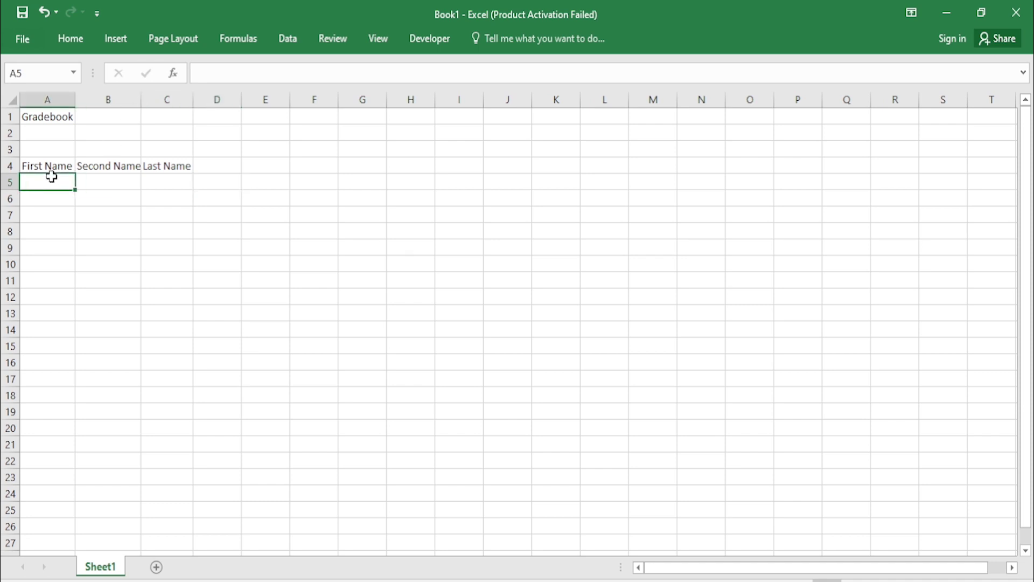
Step: Enter the first student's first, second and last names in A5:C5
{"action": "left_click", "coordinate": [110, 181]}
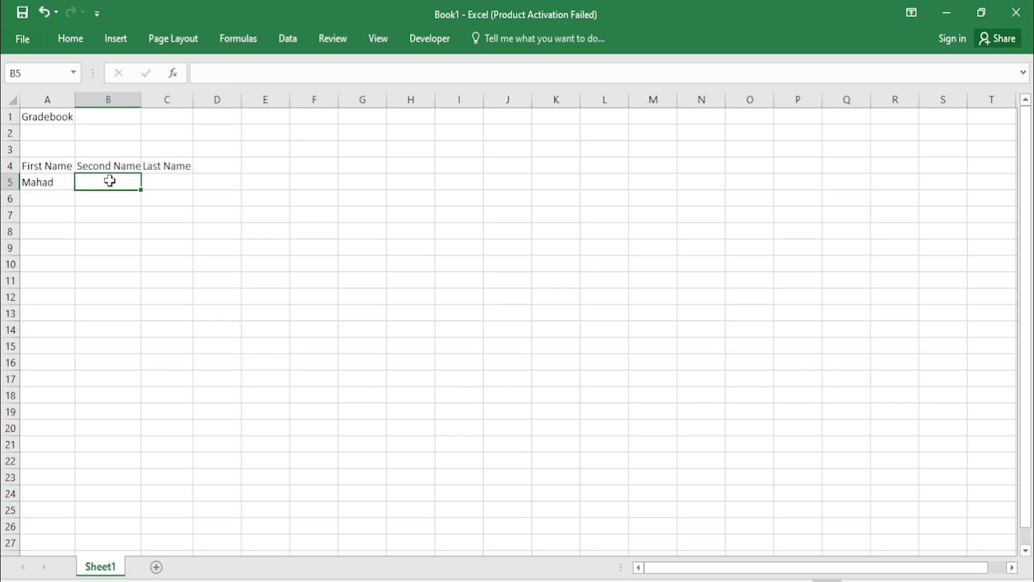
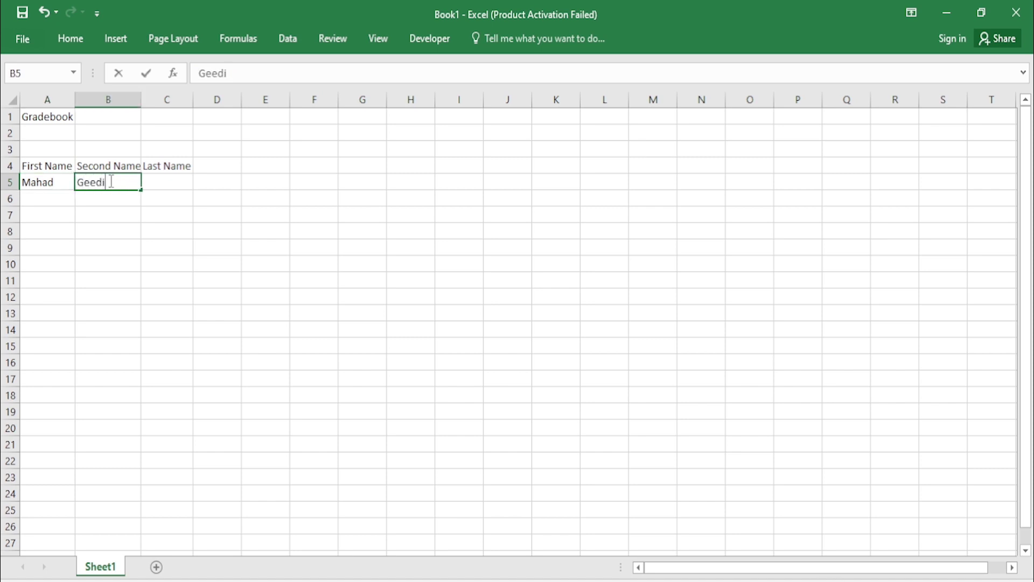
{"action": "left_click", "coordinate": [170, 185]}
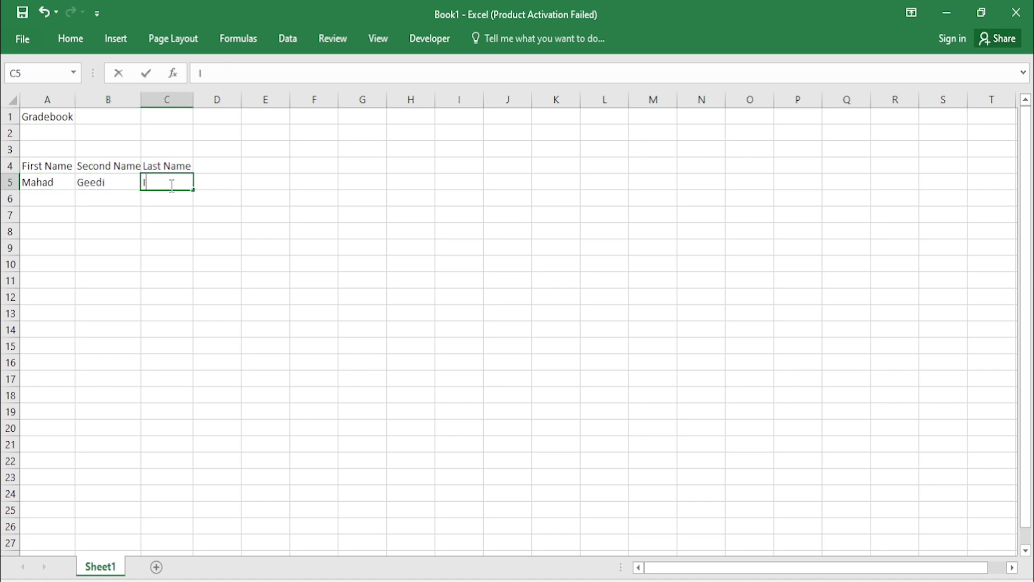
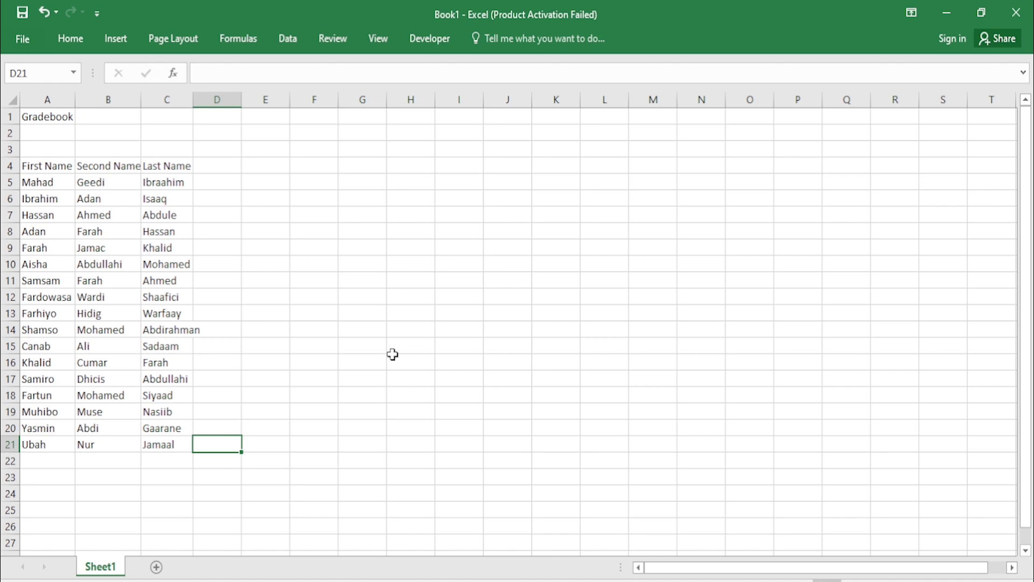
Step: Label C3 'Points' and enter 100 as the maximum score in each of D3 through H3
{"action": "left_click", "coordinate": [204, 154]}
{"action": "double_click", "coordinate": [174, 146]}
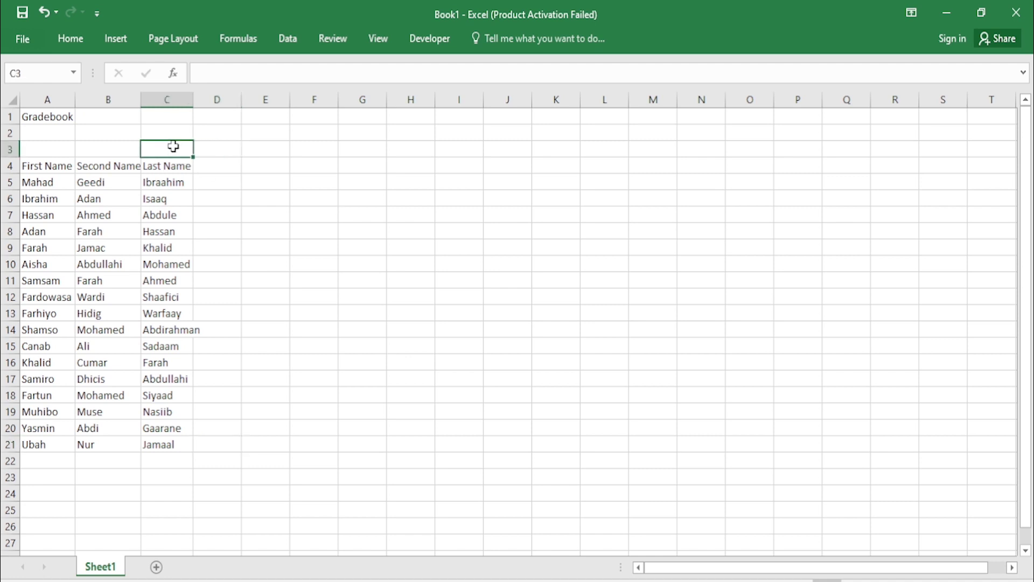
{"action": "type", "text": "Points"}
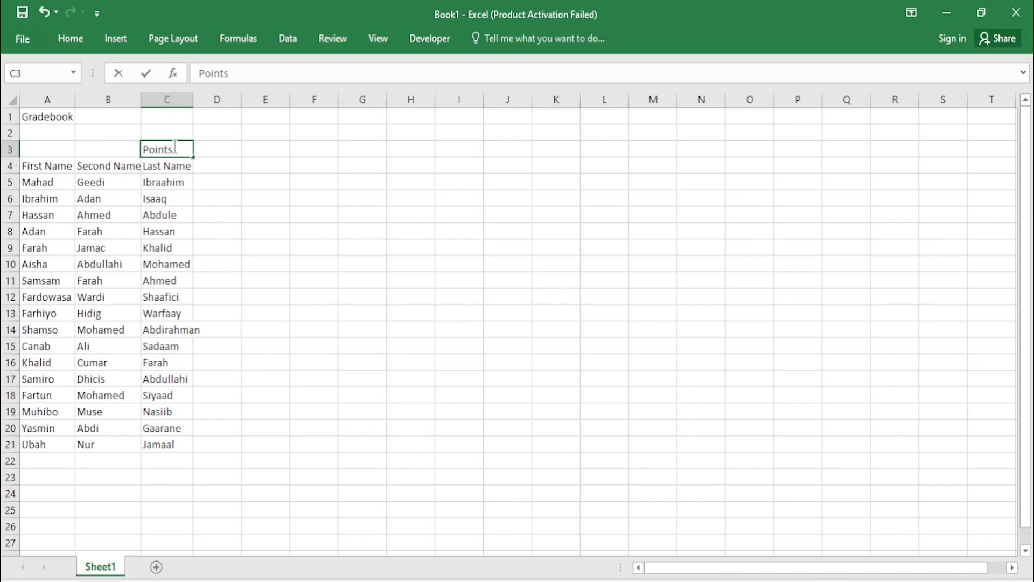
{"action": "left_click", "coordinate": [221, 143]}
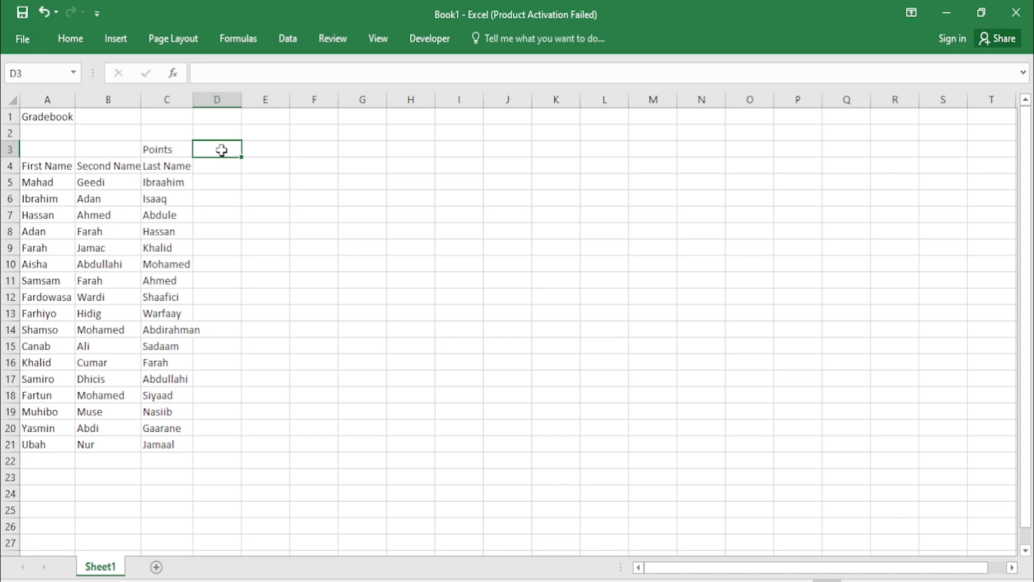
{"action": "type", "text": "100"}
{"action": "left_click", "coordinate": [253, 149]}
{"action": "type", "text": "100"}
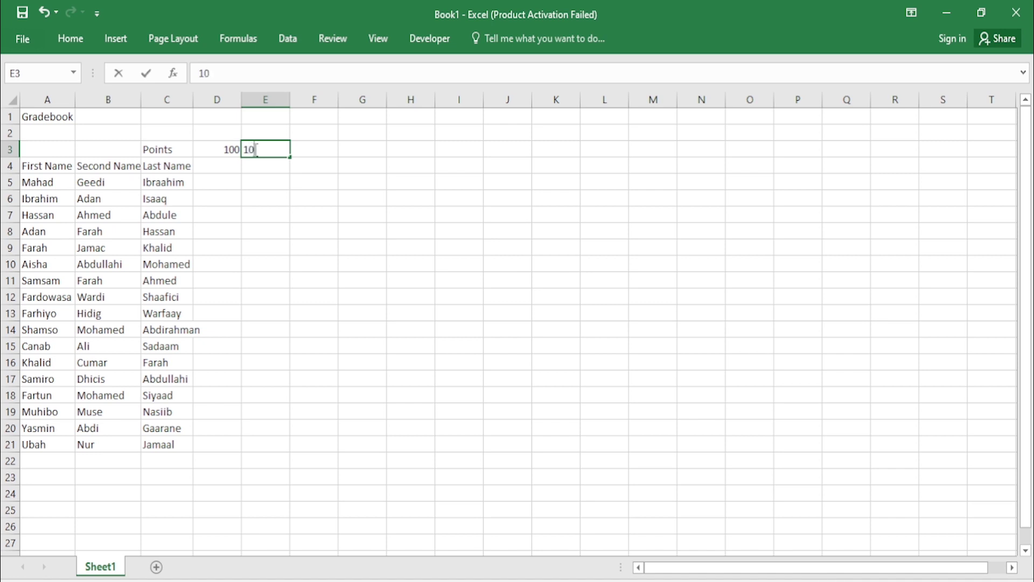
{"action": "left_click", "coordinate": [298, 149]}
{"action": "type", "text": "100"}
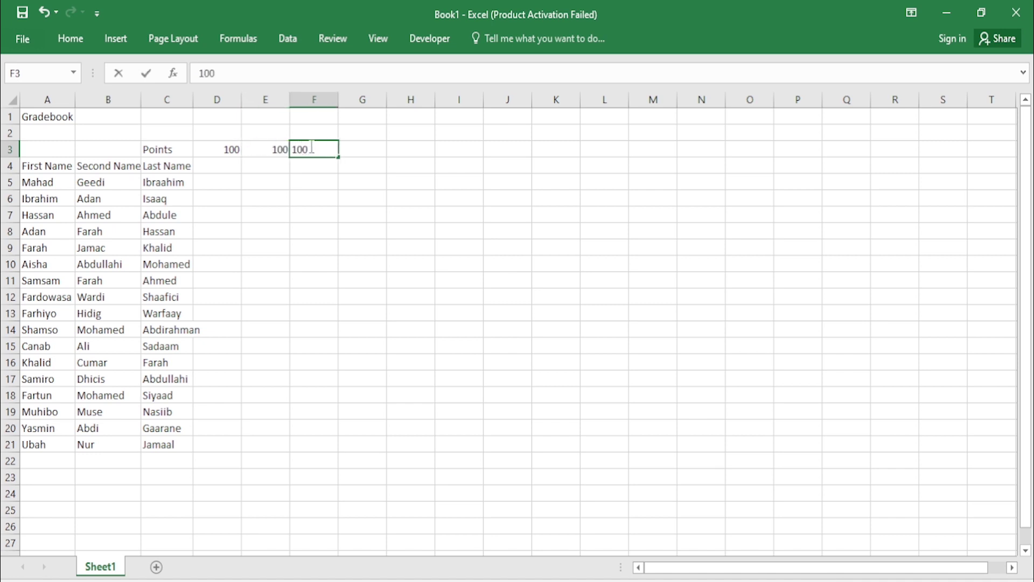
{"action": "left_click", "coordinate": [358, 157]}
{"action": "type", "text": "100"}
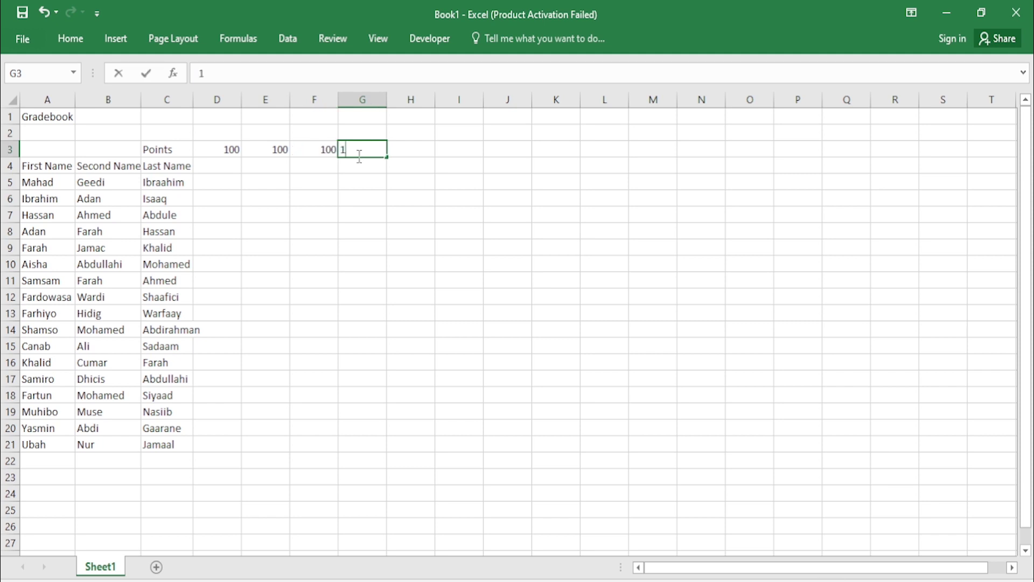
{"action": "left_click", "coordinate": [396, 152]}
{"action": "type", "text": "100"}
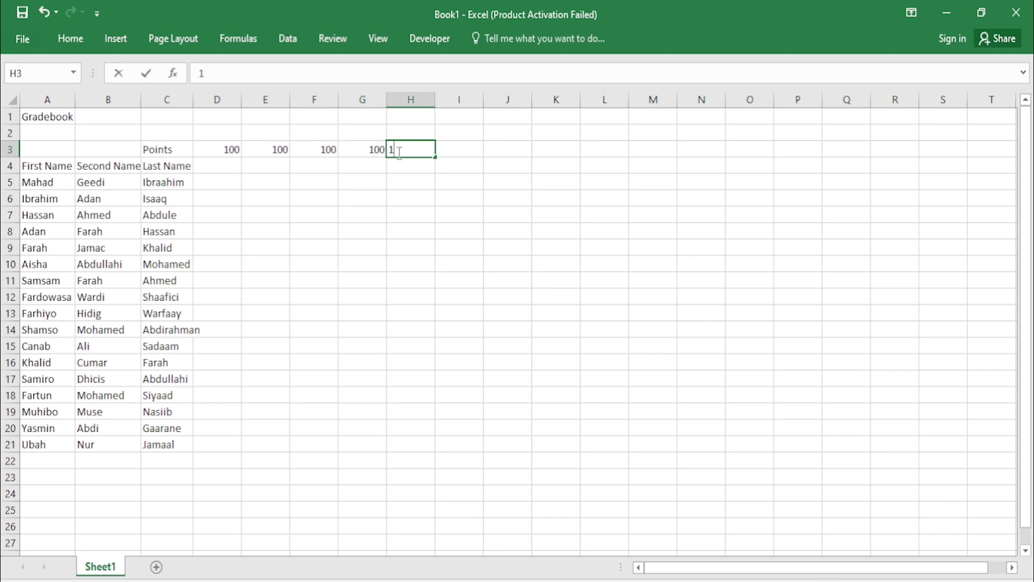
{"action": "left_click", "coordinate": [443, 147]}
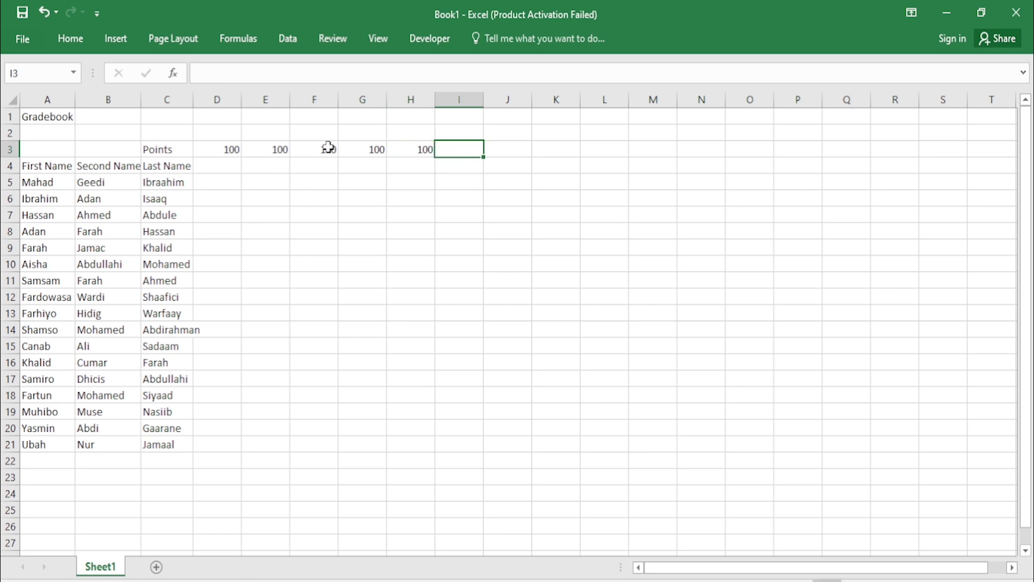
Step: Enter the subject headers Math, Physics and Chemistry in D1, E1 and F1
{"action": "double_click", "coordinate": [232, 118]}
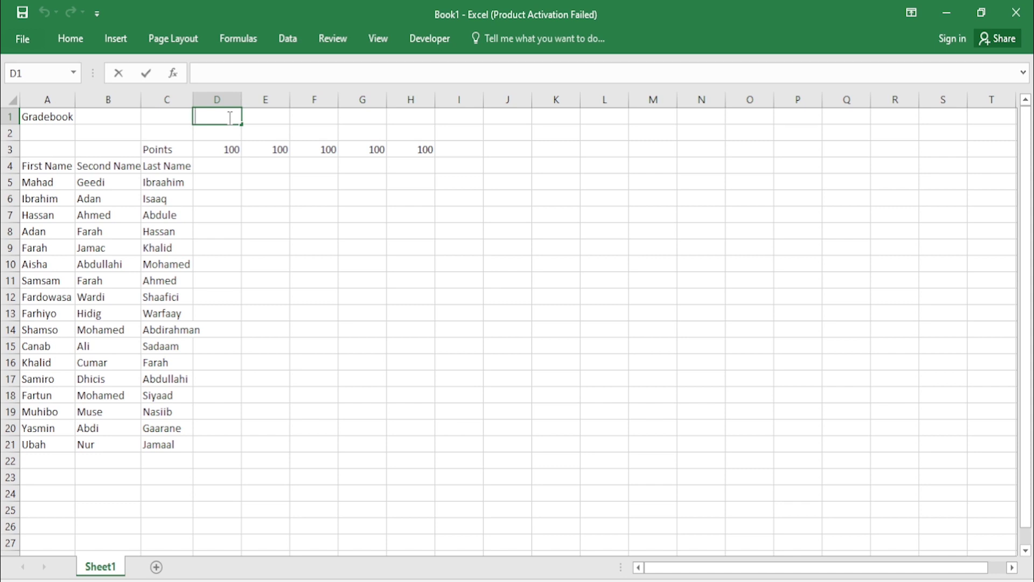
{"action": "type", "text": "Math"}
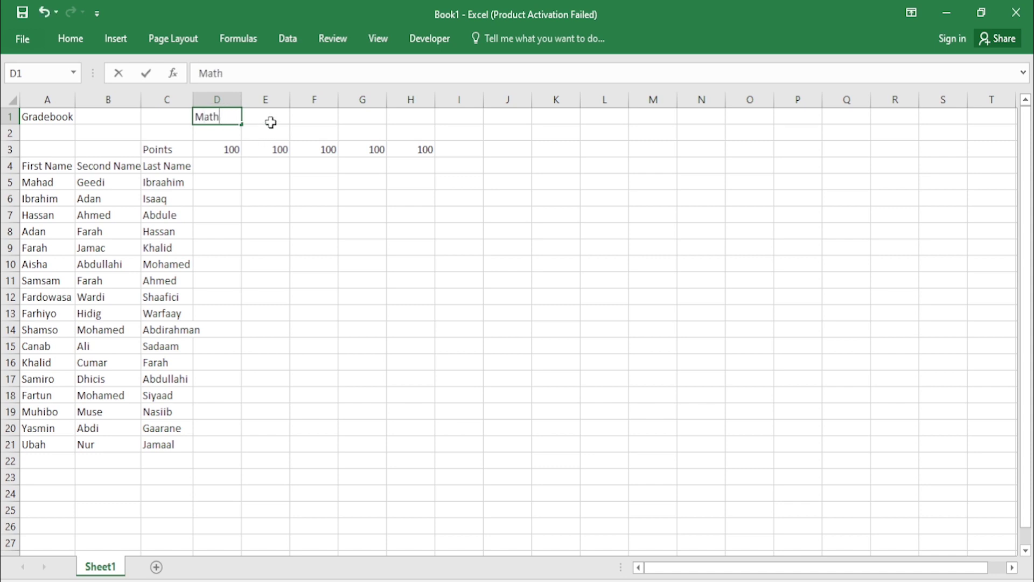
{"action": "left_click", "coordinate": [273, 120]}
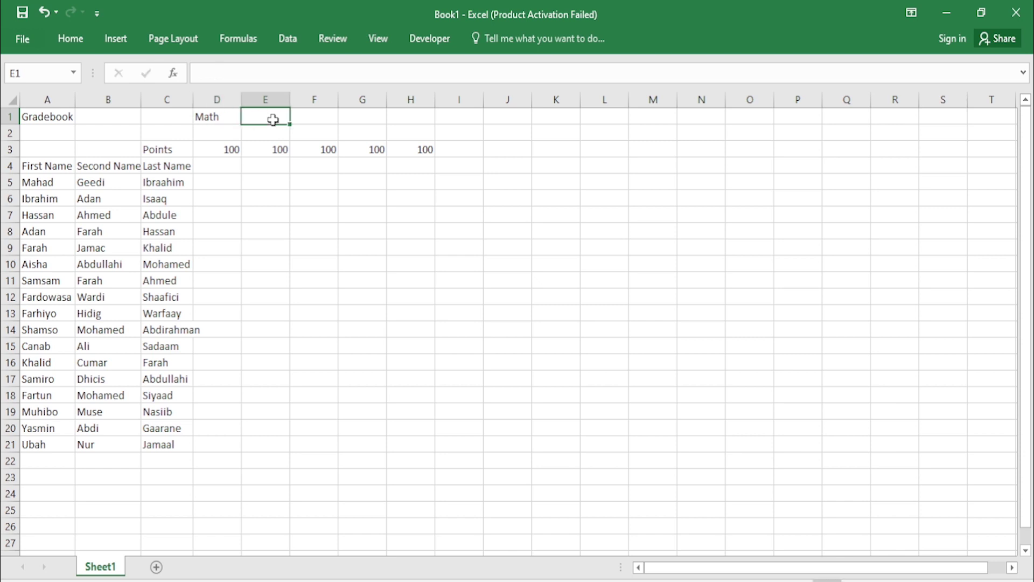
{"action": "type", "text": "M"}
{"action": "key", "text": "BackSpace"}
{"action": "type", "text": "Physo"}
{"action": "key", "text": "BackSpace"}
{"action": "type", "text": "i"}
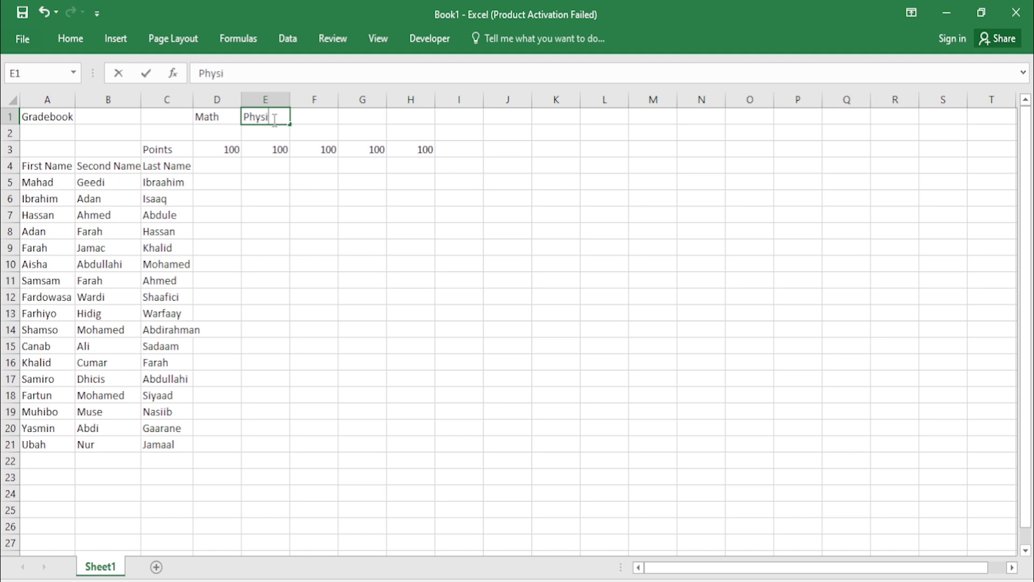
{"action": "type", "text": "cs"}
{"action": "left_click", "coordinate": [313, 118]}
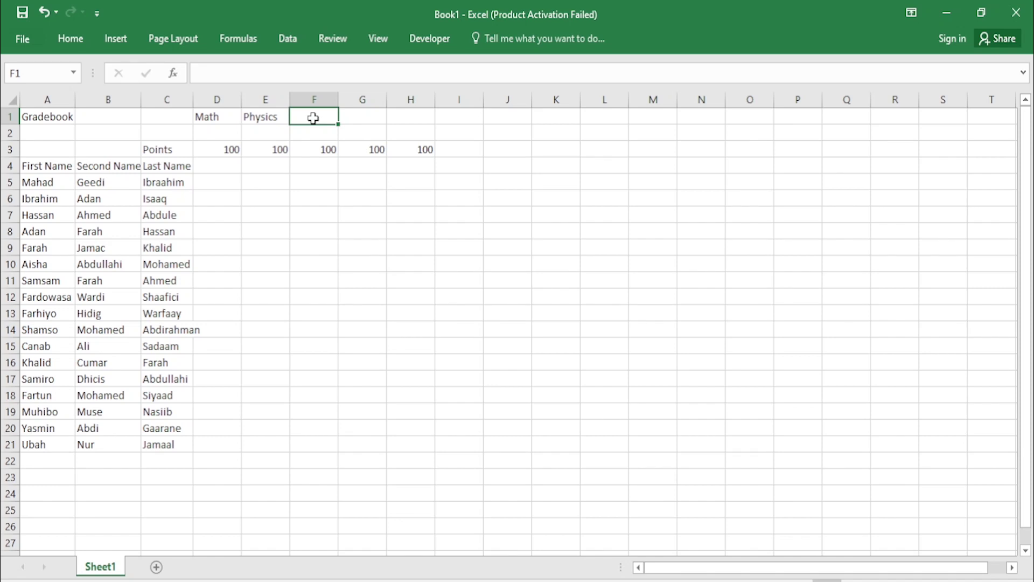
{"action": "type", "text": "Chrm"}
{"action": "key", "text": "BackSpace"}
{"action": "key", "text": "BackSpace"}
{"action": "type", "text": "em"}
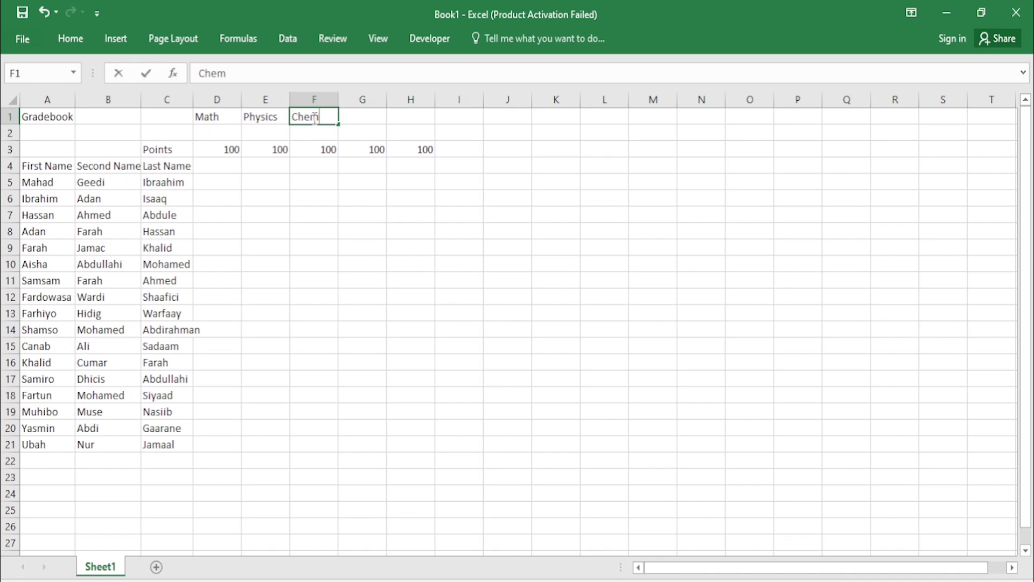
{"action": "type", "text": "istry"}
{"action": "left_click", "coordinate": [398, 120]}
Step: Enter the remaining subject headers Biology in G1 and English in H1
{"action": "left_click", "coordinate": [372, 117]}
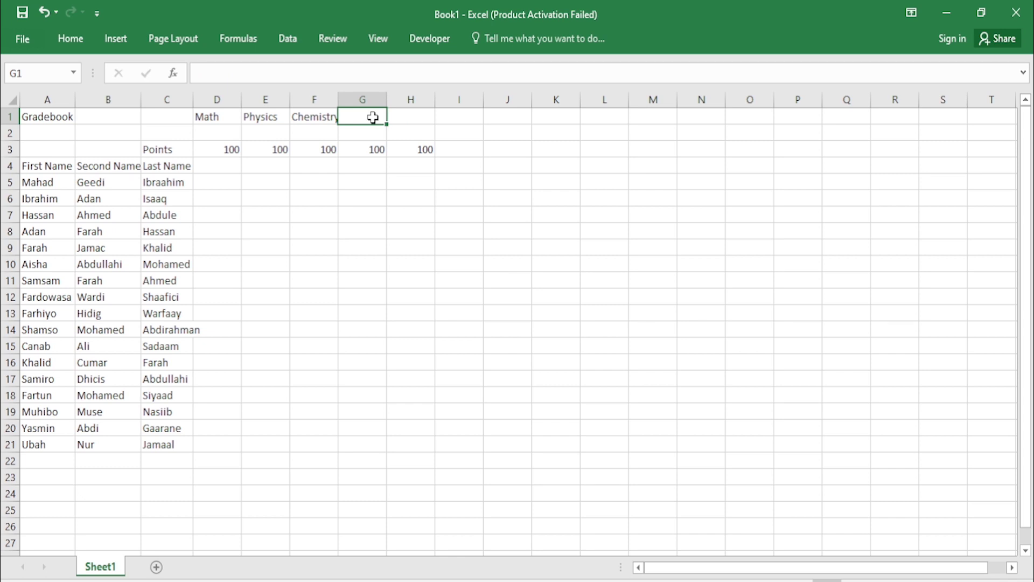
{"action": "type", "text": "Biology"}
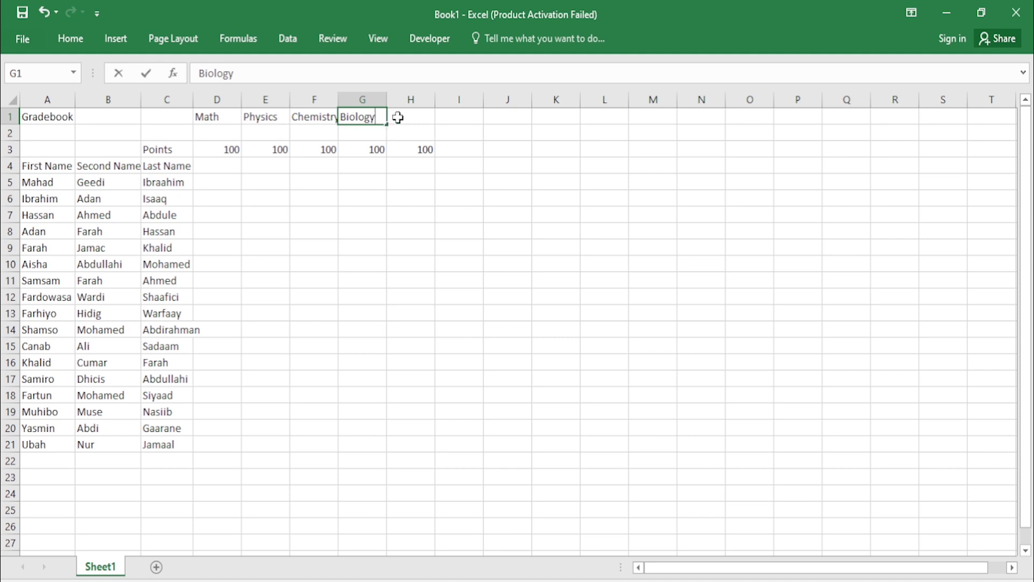
{"action": "left_click", "coordinate": [399, 116]}
{"action": "double_click", "coordinate": [410, 116]}
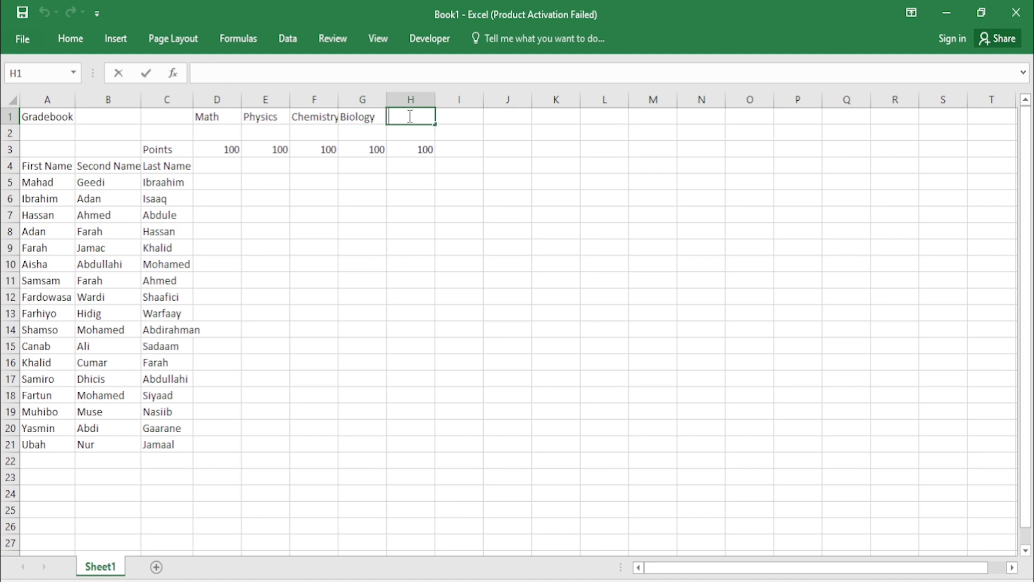
{"action": "type", "text": "S"}
{"action": "key", "text": "BackSpace"}
{"action": "type", "text": "English"}
{"action": "key", "text": "Return"}
{"action": "left_click", "coordinate": [394, 178]}
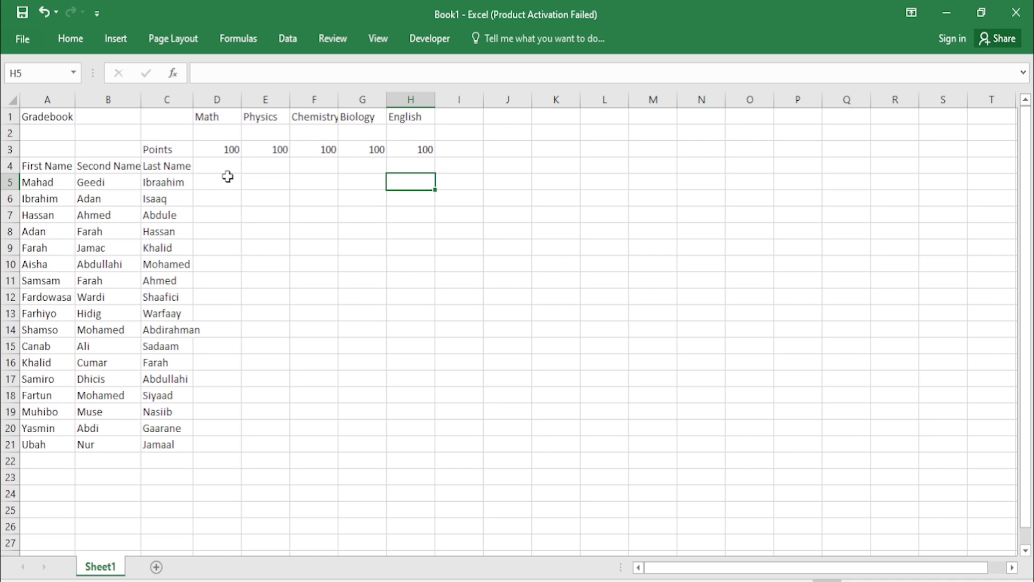
Step: Select D5 to begin entering the students' subject scores
{"action": "left_click", "coordinate": [232, 181]}
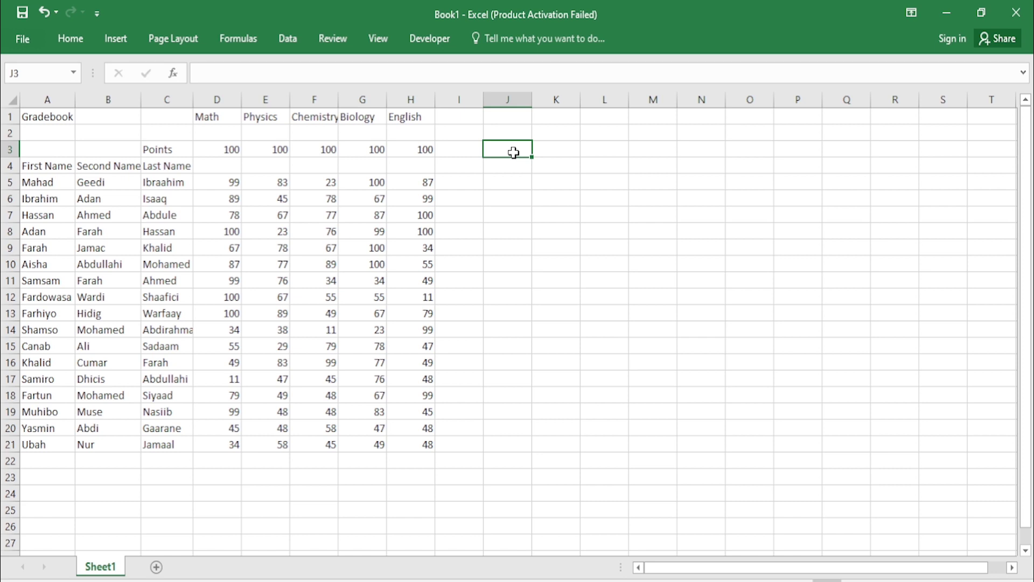
Step: Enter =D5/D3 in J5 so it shows the first student's Math result as 99%
{"action": "left_click", "coordinate": [522, 185]}
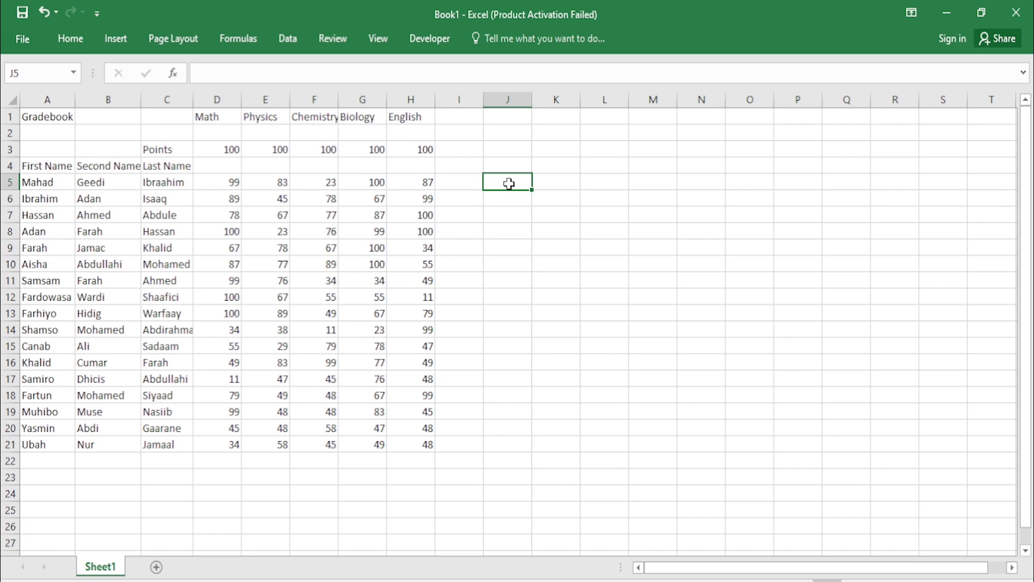
{"action": "left_click", "coordinate": [9, 183]}
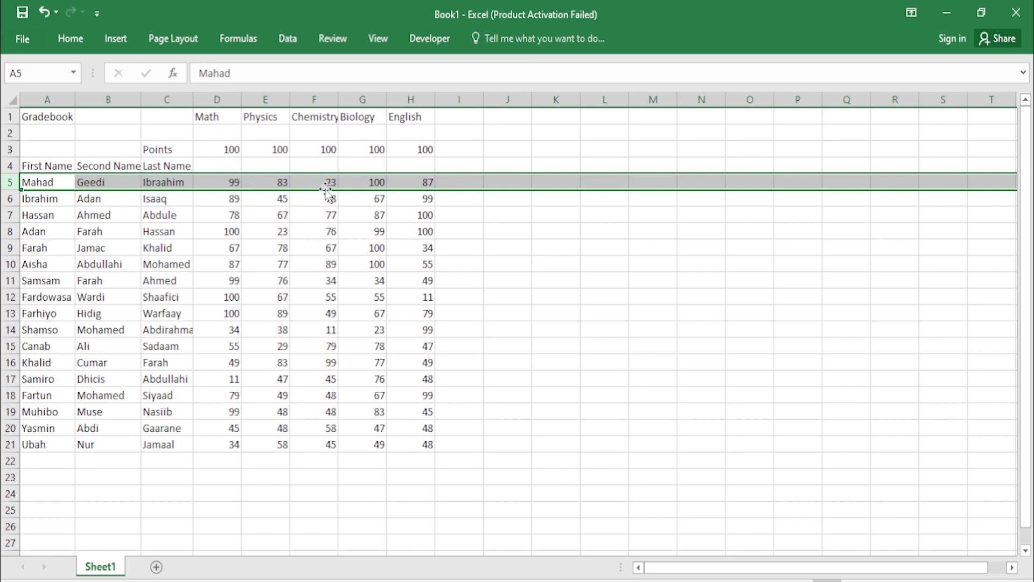
{"action": "left_click", "coordinate": [496, 181]}
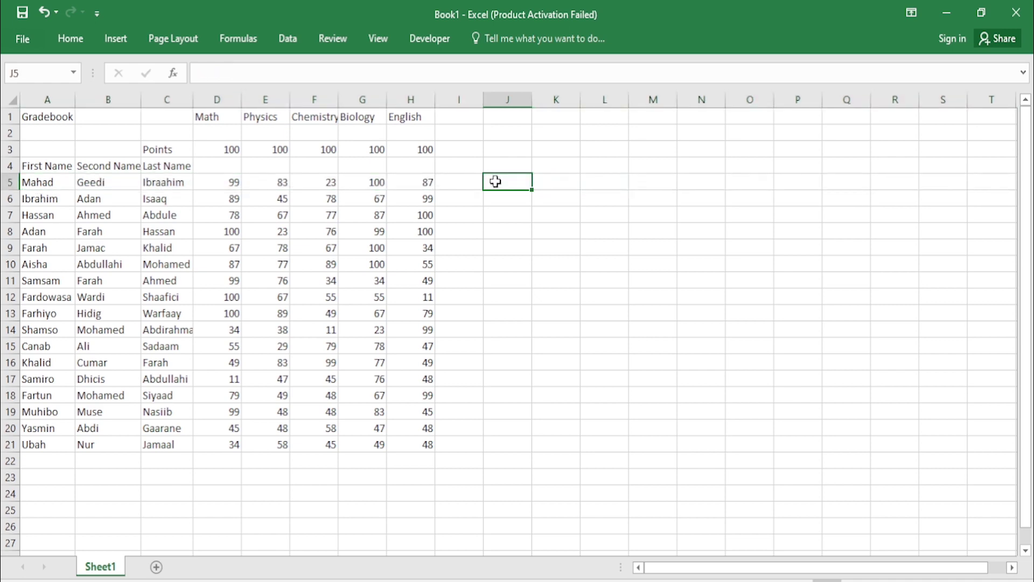
{"action": "type", "text": "="}
{"action": "left_click", "coordinate": [228, 183]}
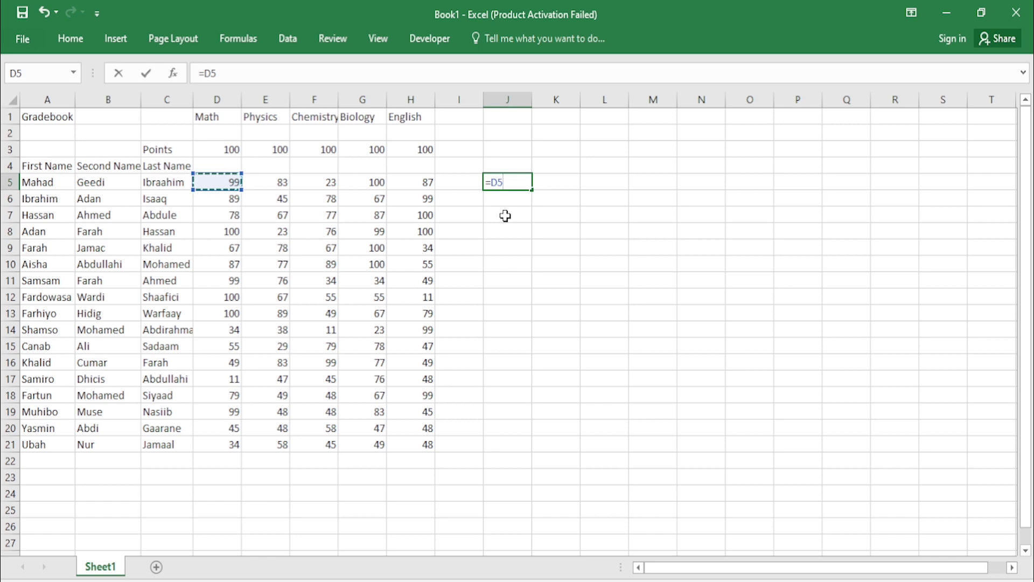
{"action": "type", "text": "/"}
{"action": "left_click", "coordinate": [226, 149]}
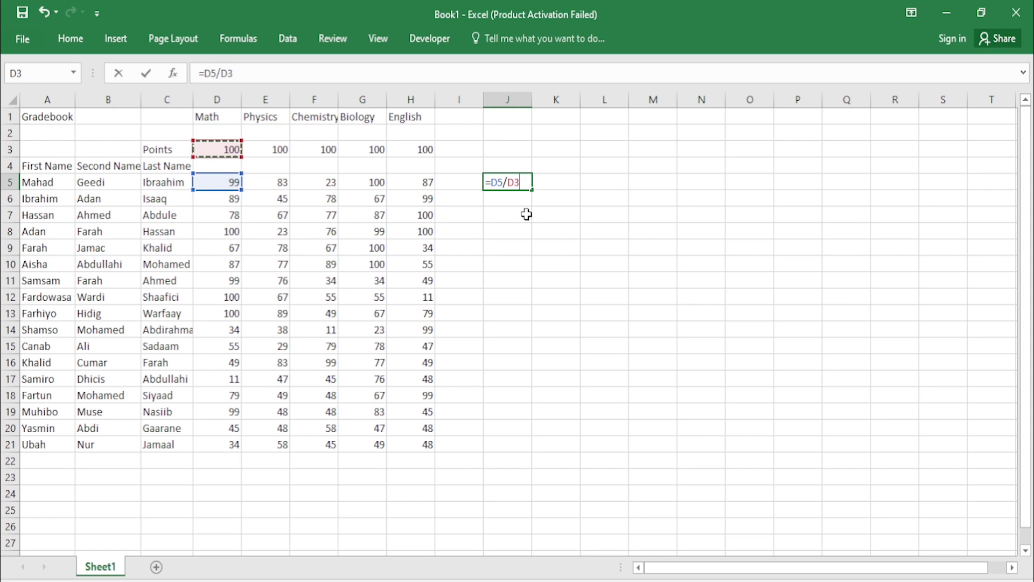
{"action": "key", "text": "Return"}
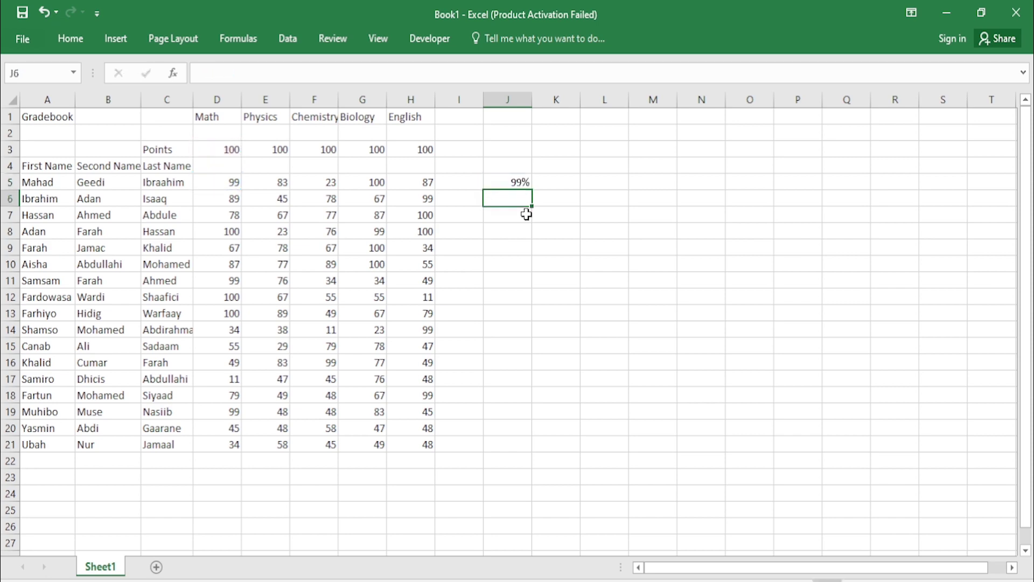
{"action": "left_click", "coordinate": [520, 181]}
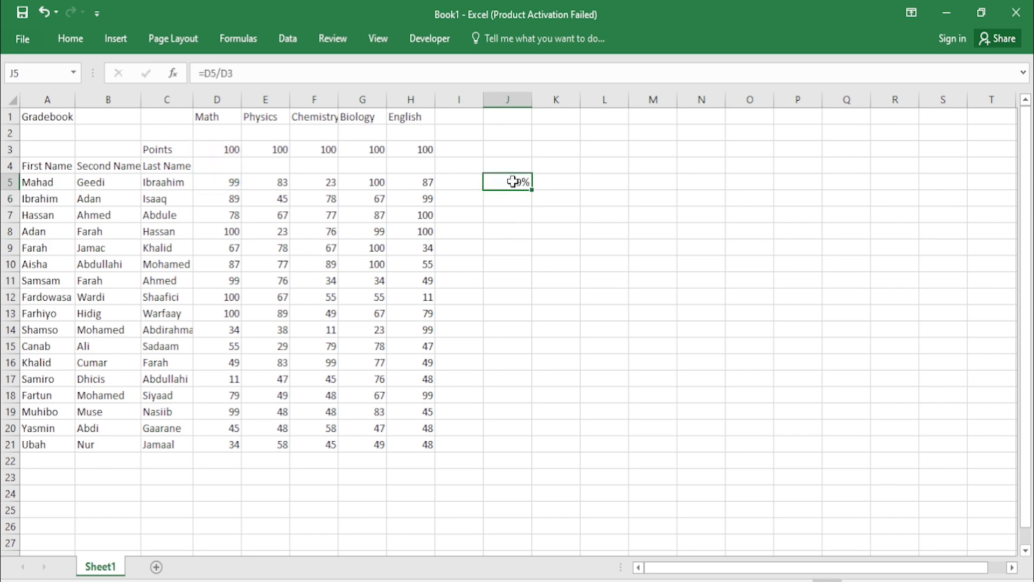
{"action": "left_click", "coordinate": [6, 182]}
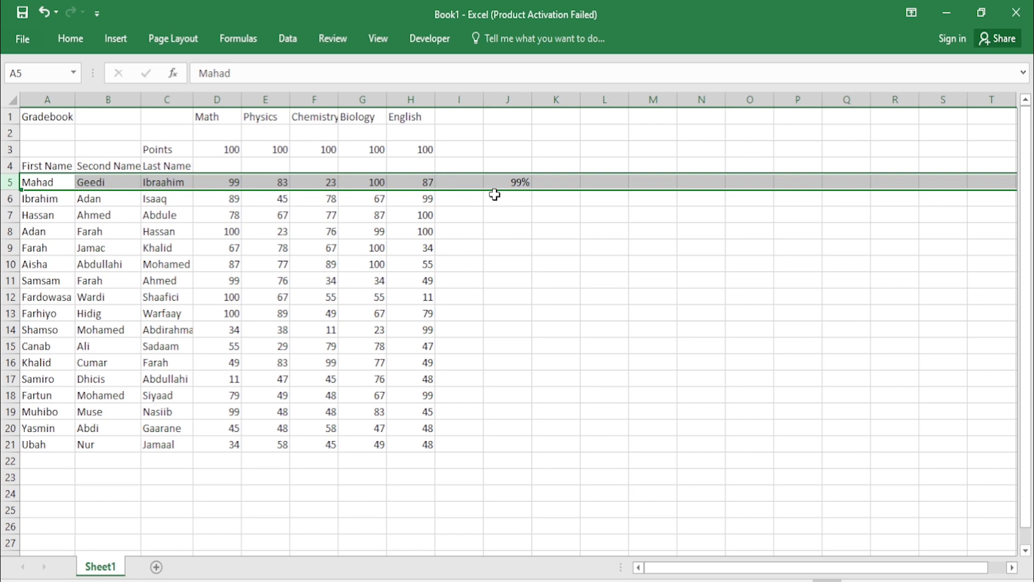
{"action": "left_click", "coordinate": [527, 183]}
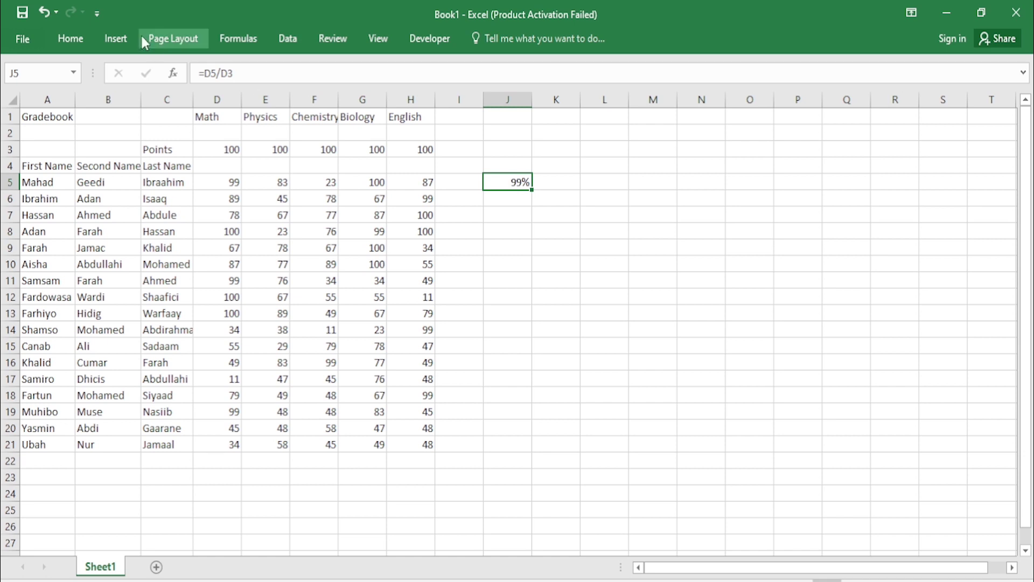
{"action": "left_click", "coordinate": [79, 33]}
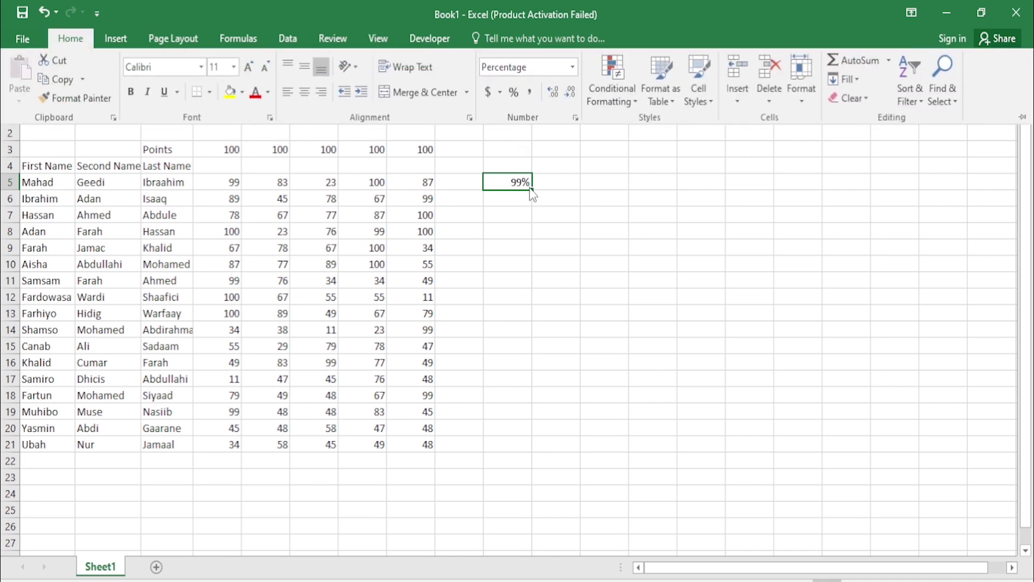
{"action": "left_click", "coordinate": [572, 66]}
{"action": "left_click", "coordinate": [548, 97]}
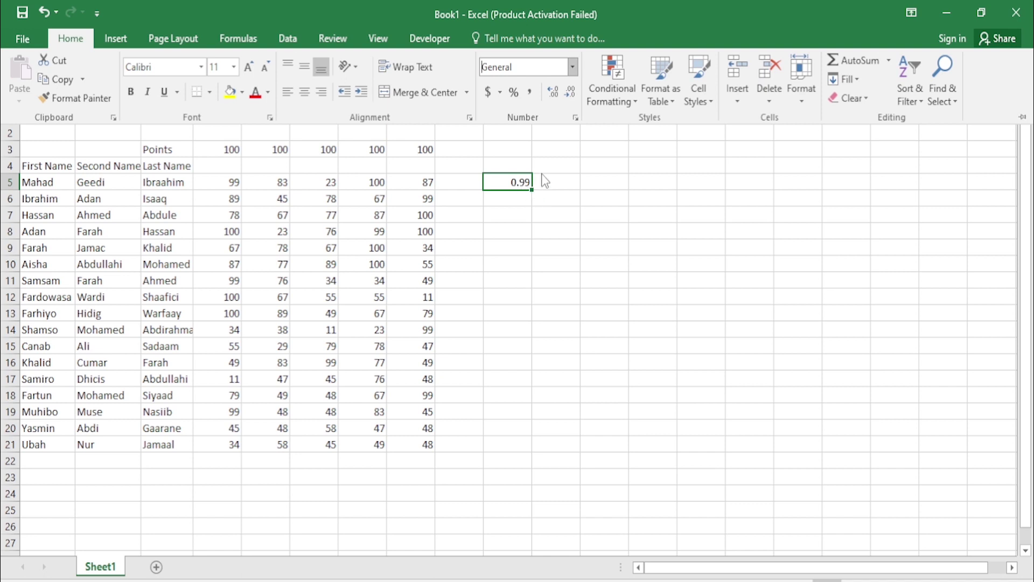
{"action": "left_click", "coordinate": [513, 93]}
{"action": "key", "text": "ctrl+F1"}
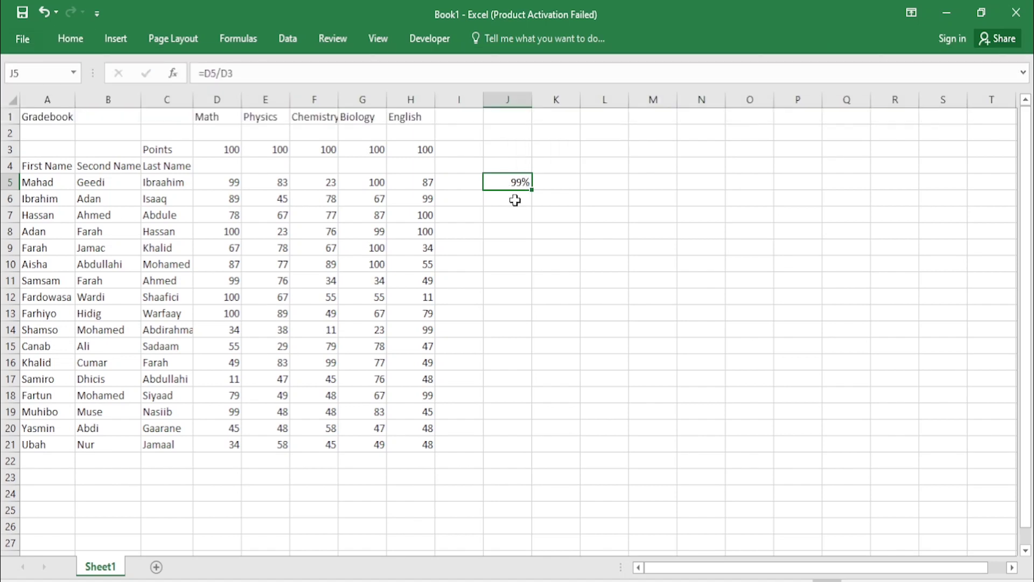
{"action": "left_click", "coordinate": [515, 200]}
{"action": "left_click", "coordinate": [519, 180]}
Step: Fill J5's formula down to J21, then undo the incorrect results
{"action": "right_click", "coordinate": [519, 180]}
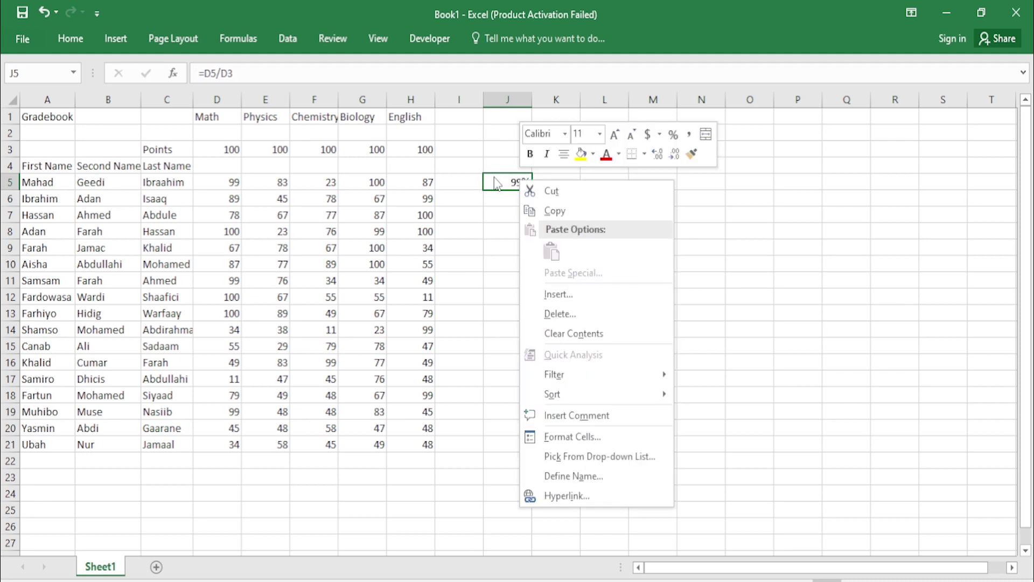
{"action": "left_click", "coordinate": [495, 181]}
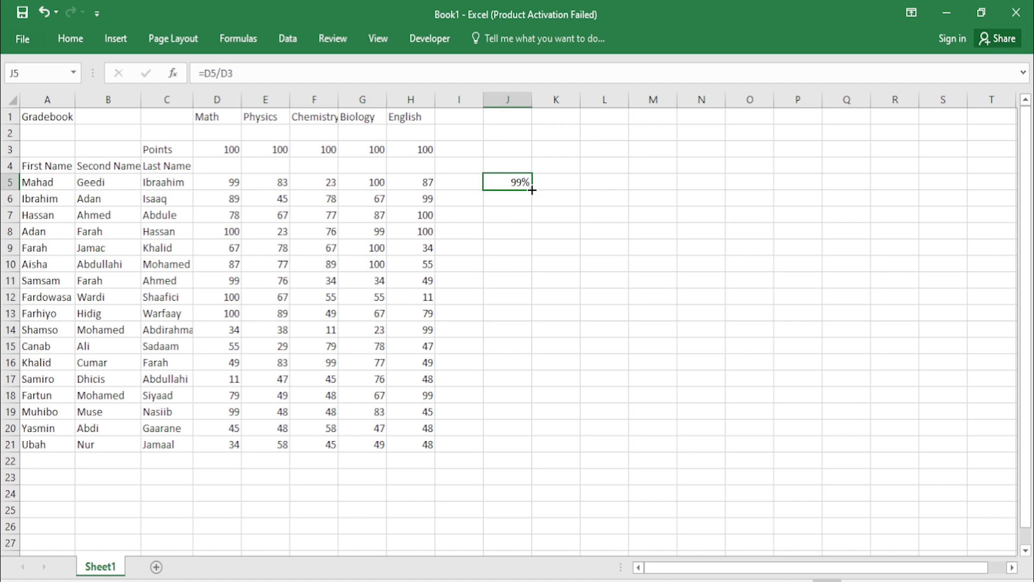
{"action": "left_click_drag", "start_coordinate": [532, 189], "coordinate": [526, 451]}
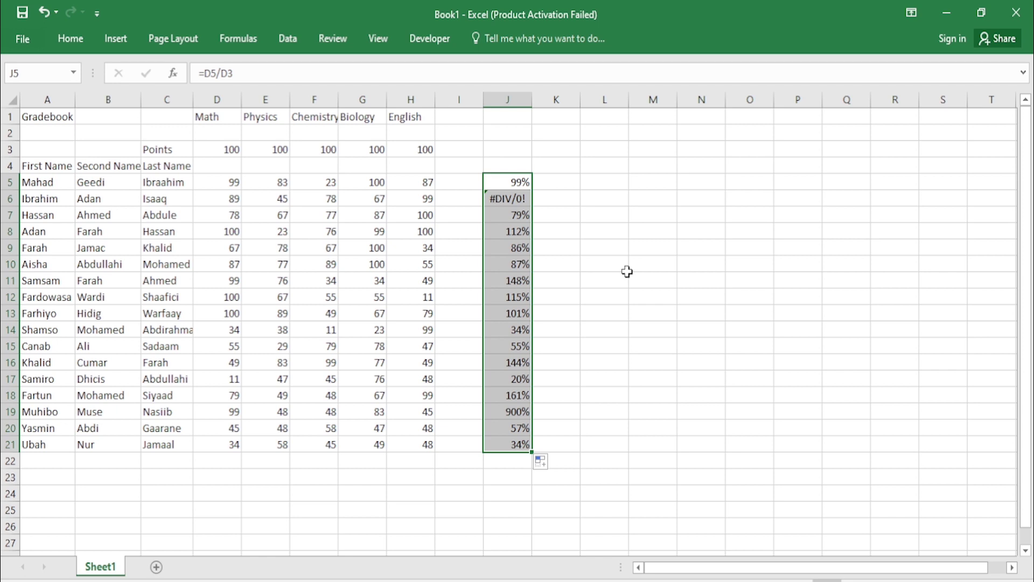
{"action": "key", "text": "ctrl+z"}
{"action": "key", "text": "ctrl+z"}
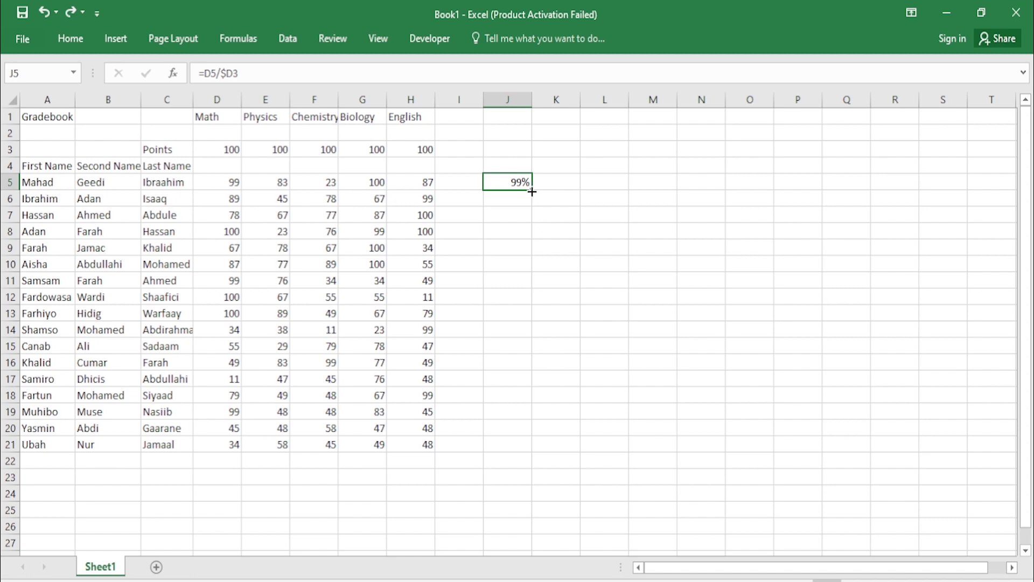
Step: Change J5's formula to =D5/D$3 and fill it down to J21
{"action": "left_click", "coordinate": [228, 73]}
{"action": "key", "text": "BackSpace"}
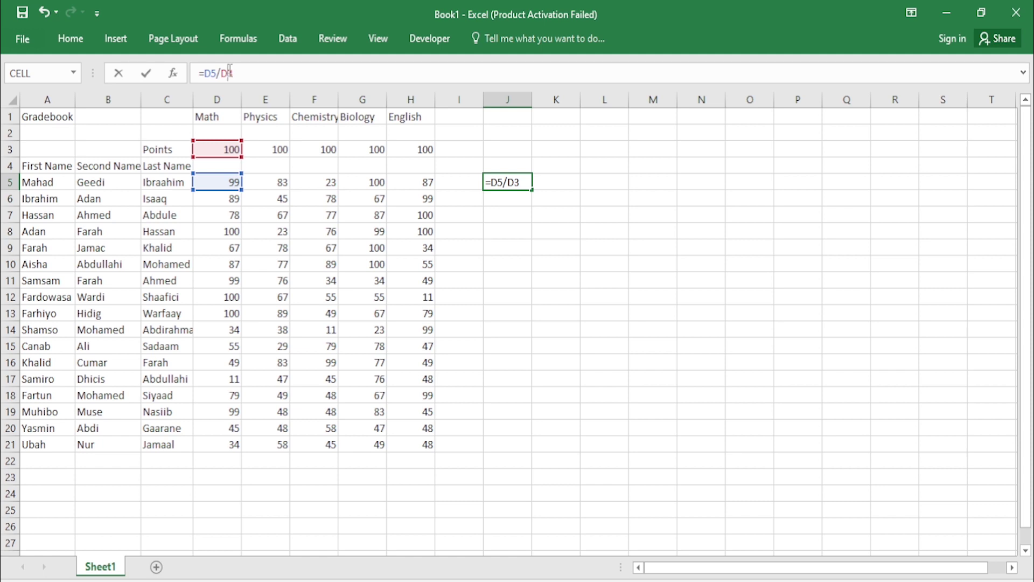
{"action": "left_click", "coordinate": [230, 73]}
{"action": "type", "text": "$"}
{"action": "key", "text": "Return"}
{"action": "left_click", "coordinate": [522, 184]}
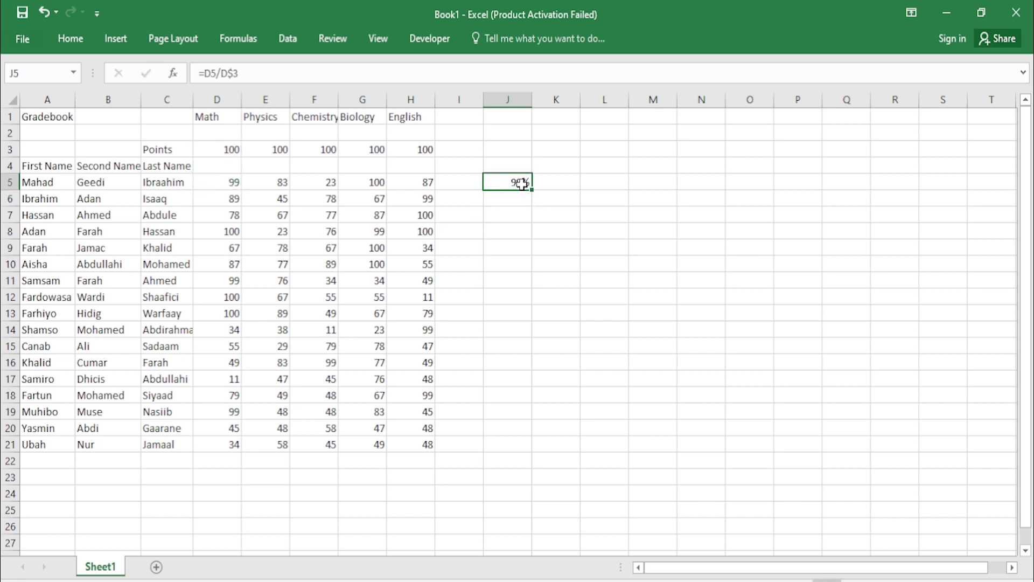
{"action": "left_click_drag", "start_coordinate": [531, 190], "coordinate": [535, 451]}
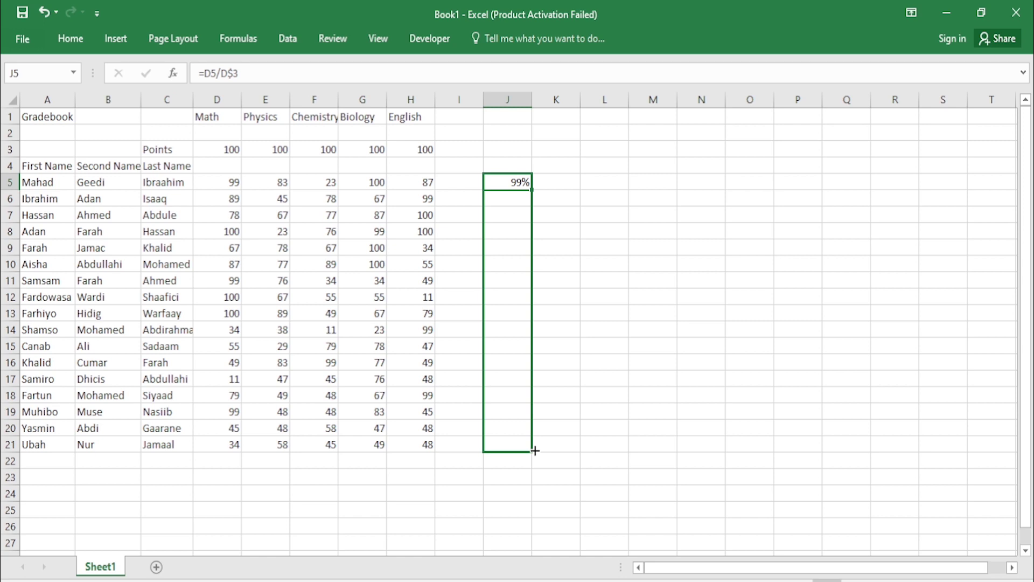
{"action": "left_click_drag", "start_coordinate": [535, 450], "coordinate": [535, 450]}
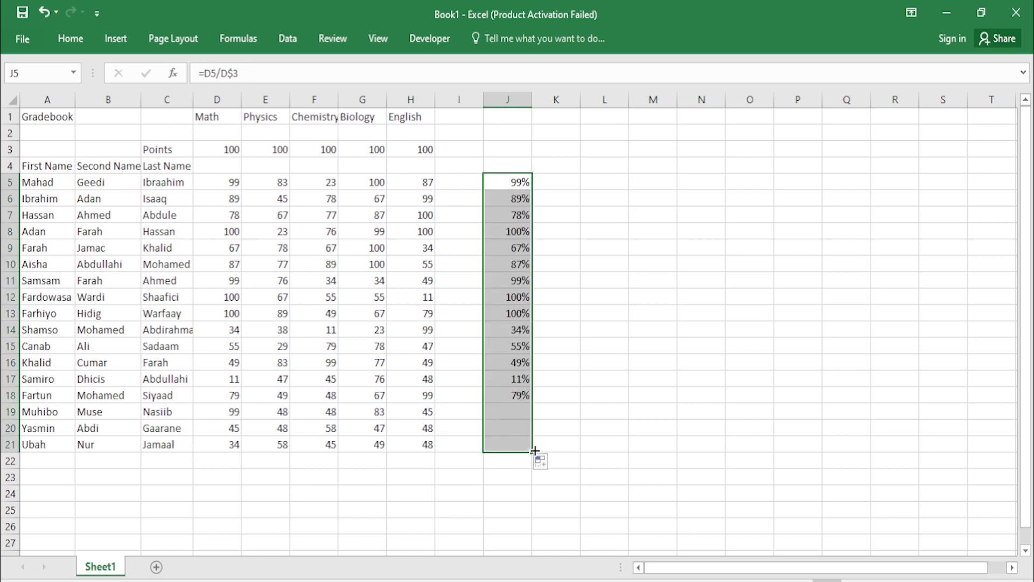
{"action": "left_click", "coordinate": [538, 194]}
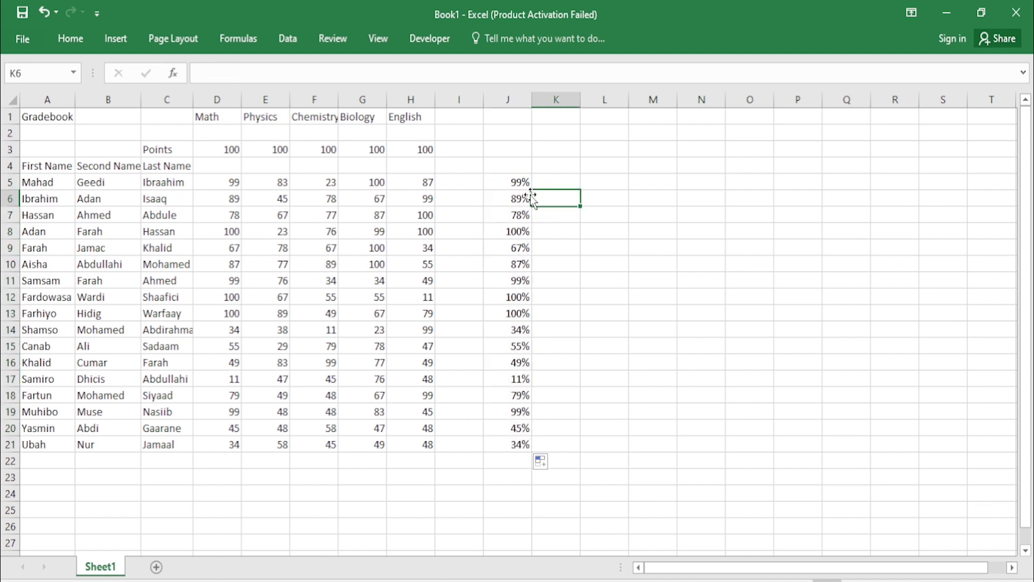
Step: Check that the copied formulas in J6 and J8 stay anchored to row 3
{"action": "double_click", "coordinate": [521, 195]}
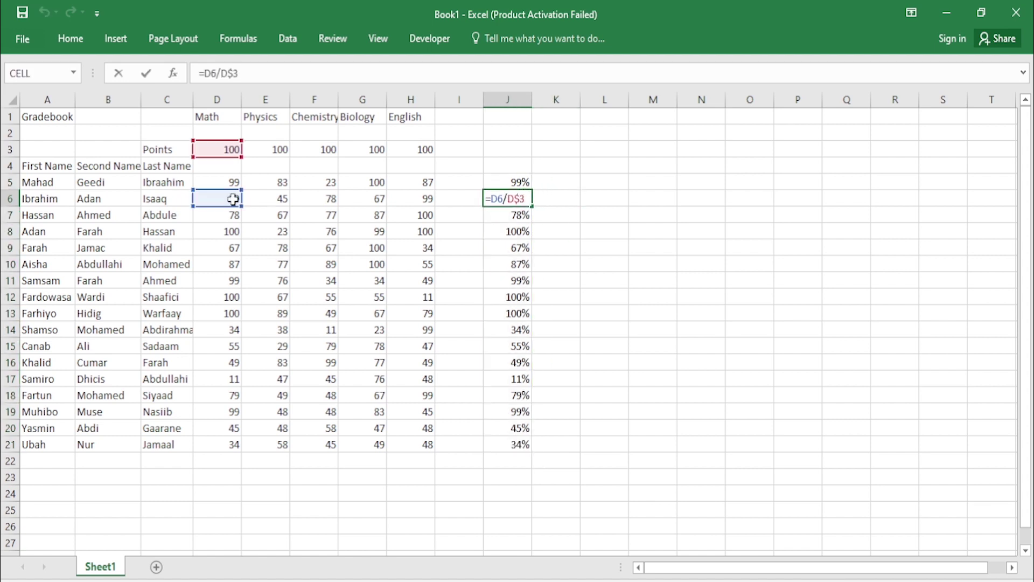
{"action": "left_click", "coordinate": [6, 199]}
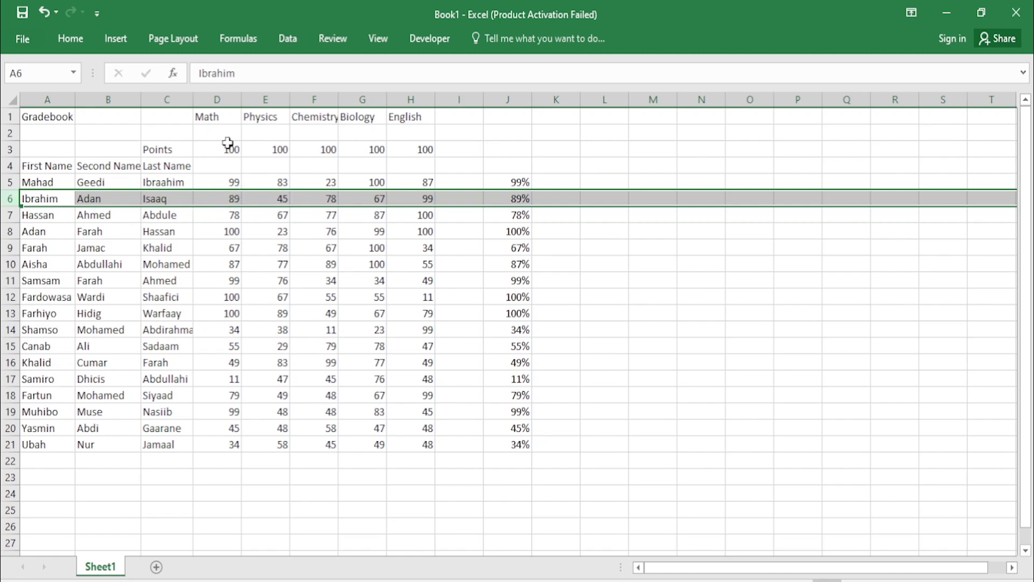
{"action": "left_click", "coordinate": [522, 199]}
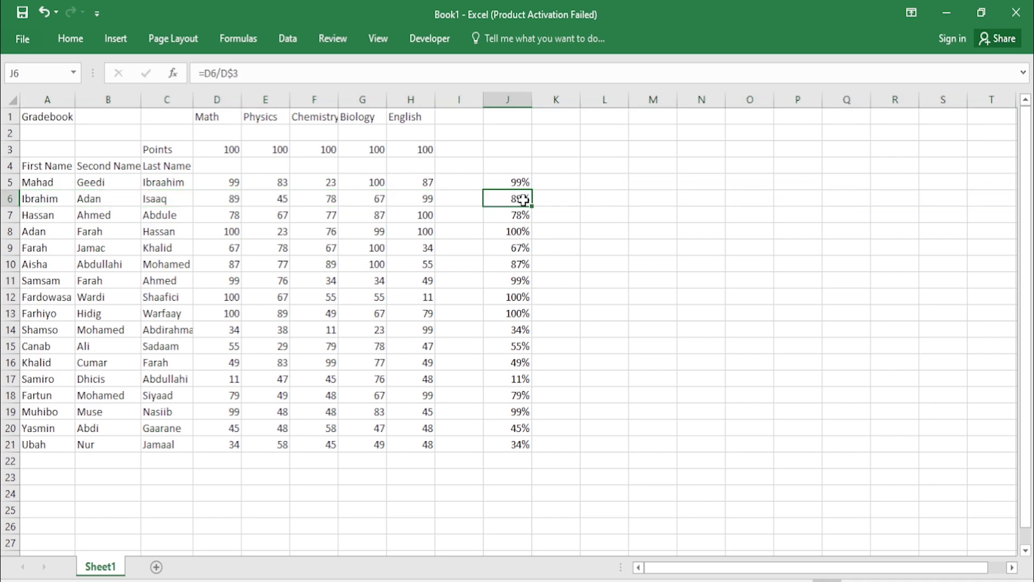
{"action": "double_click", "coordinate": [524, 200]}
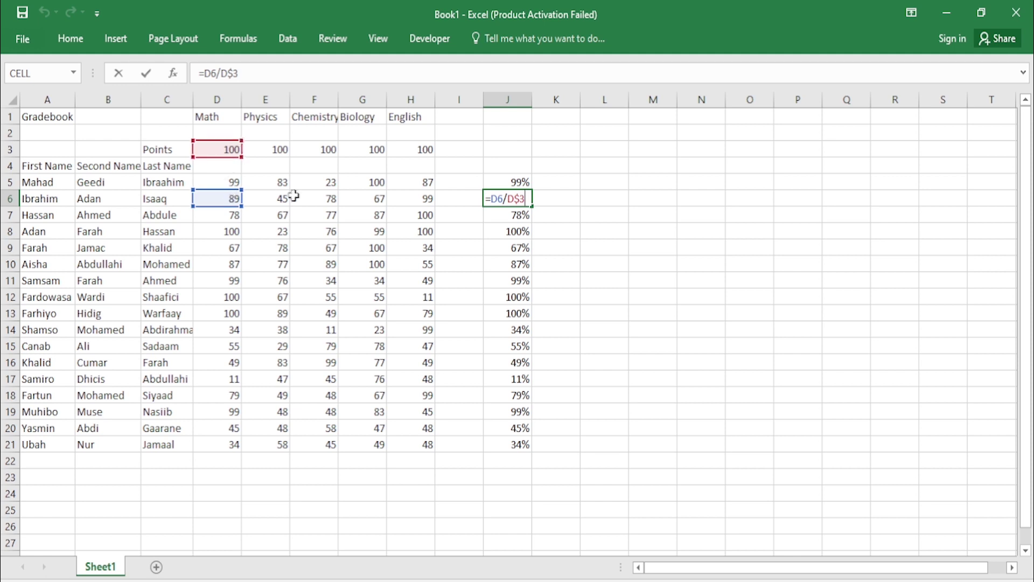
{"action": "key", "text": "Return"}
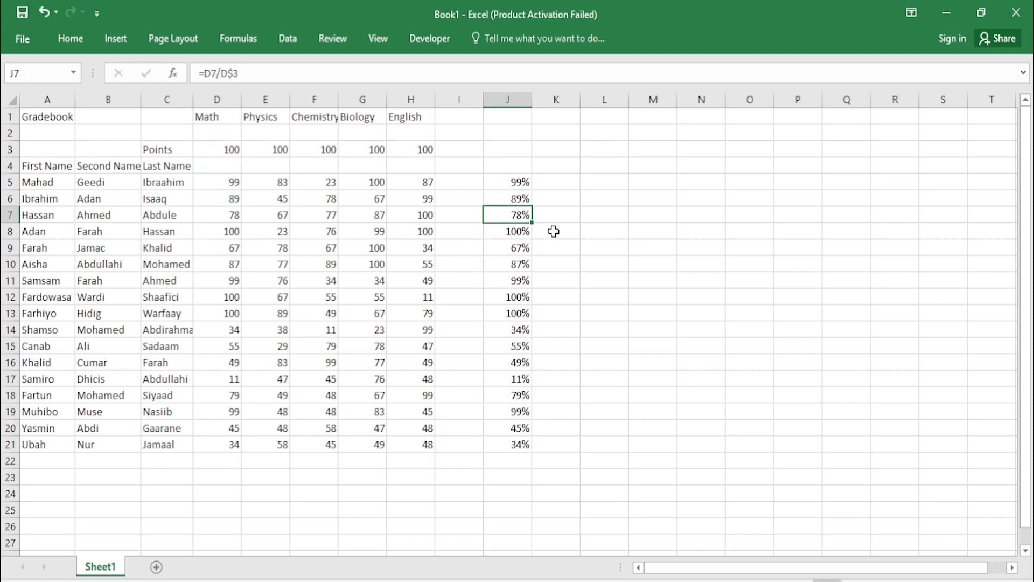
{"action": "double_click", "coordinate": [519, 232]}
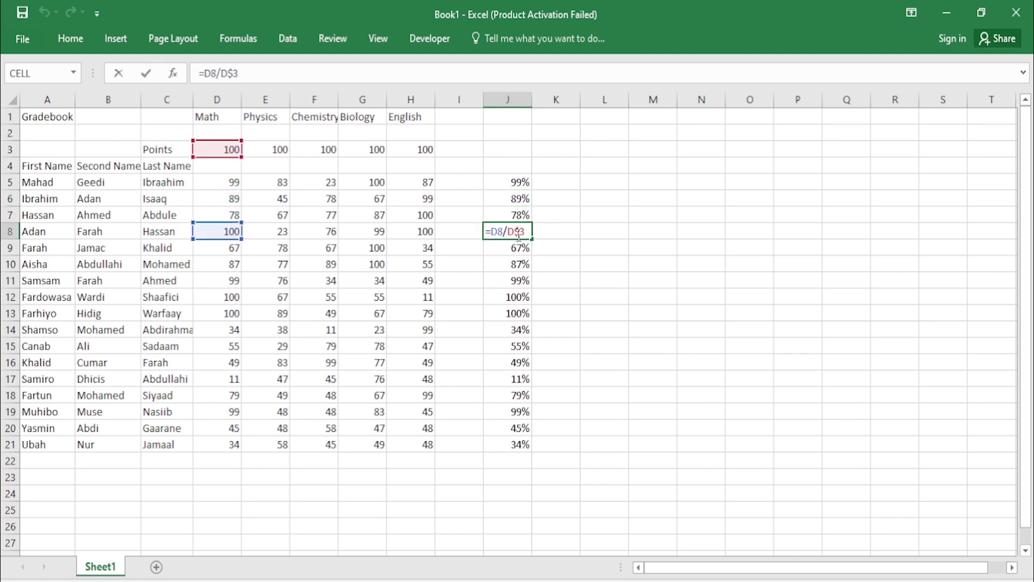
{"action": "key", "text": "Return"}
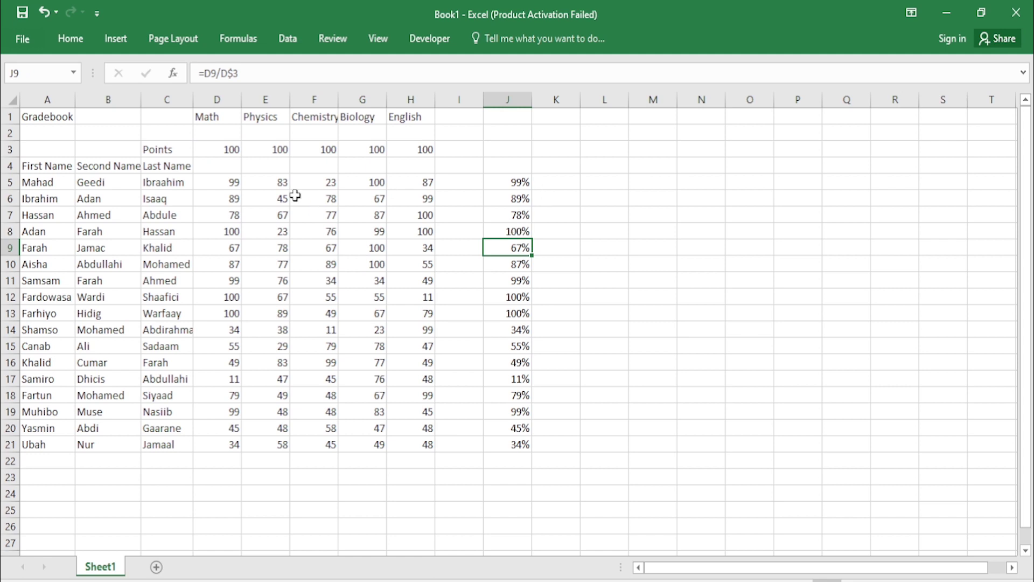
Step: Copy the J5:J21 percentage formulas right through column N for Physics, Chemistry, Biology and English
{"action": "left_click_drag", "start_coordinate": [517, 182], "coordinate": [509, 442]}
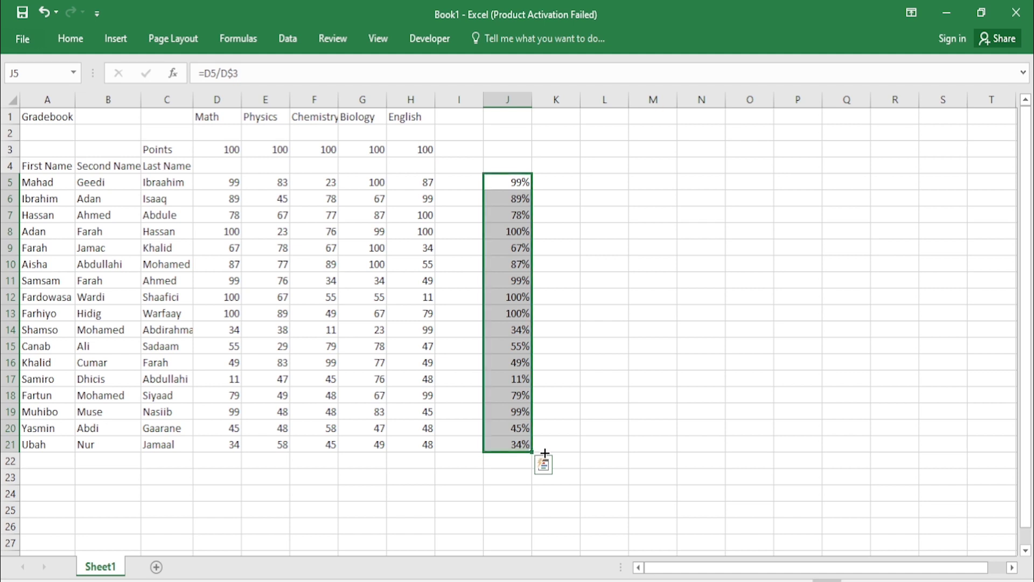
{"action": "left_click_drag", "start_coordinate": [532, 452], "coordinate": [718, 455]}
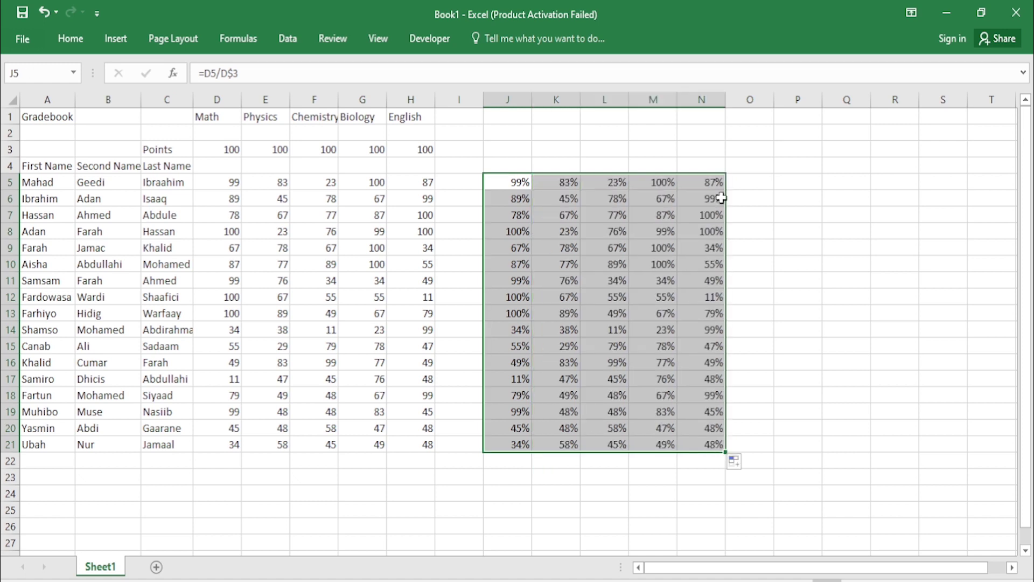
{"action": "left_click", "coordinate": [745, 198]}
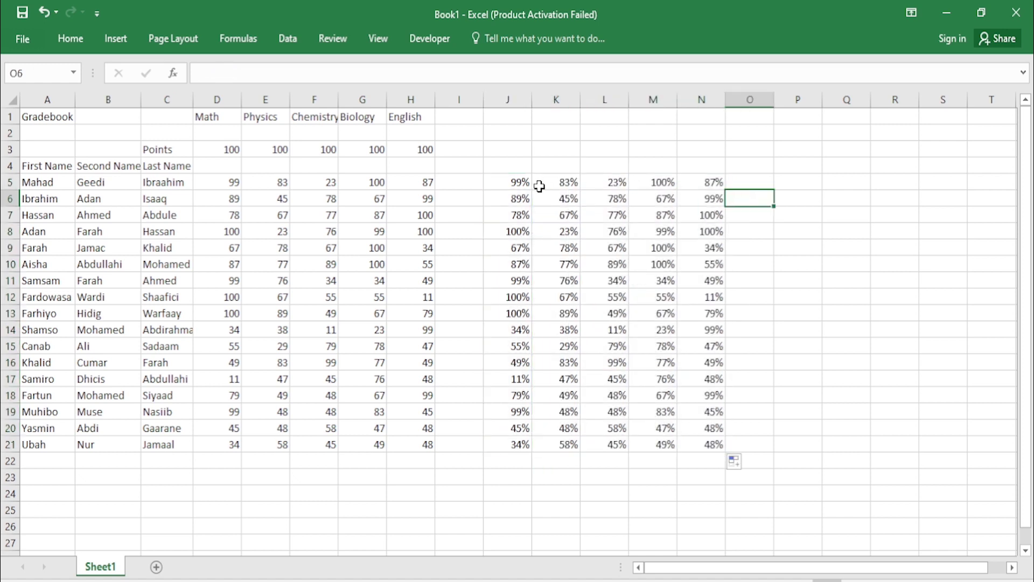
{"action": "double_click", "coordinate": [569, 184]}
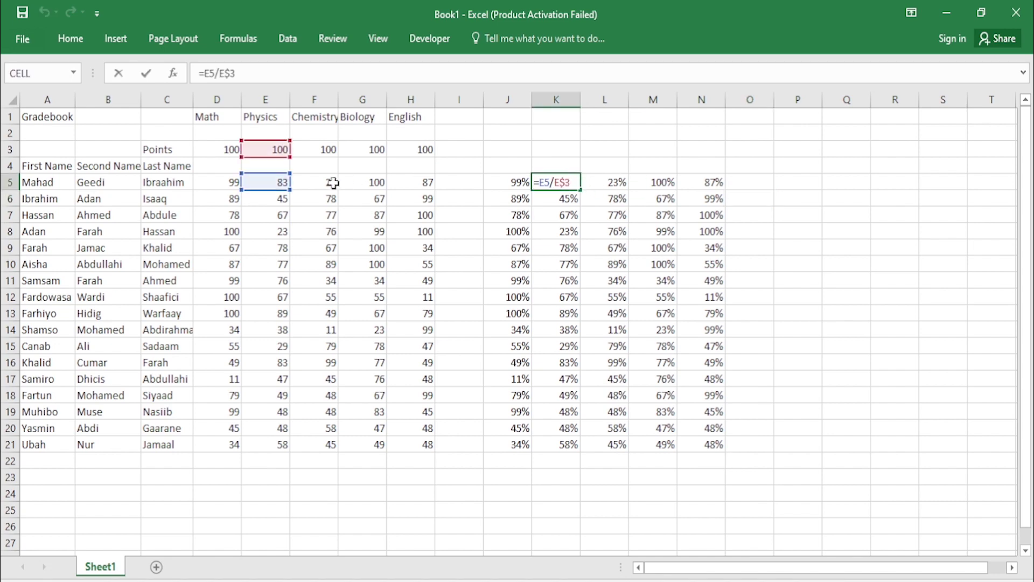
{"action": "key", "text": "Return"}
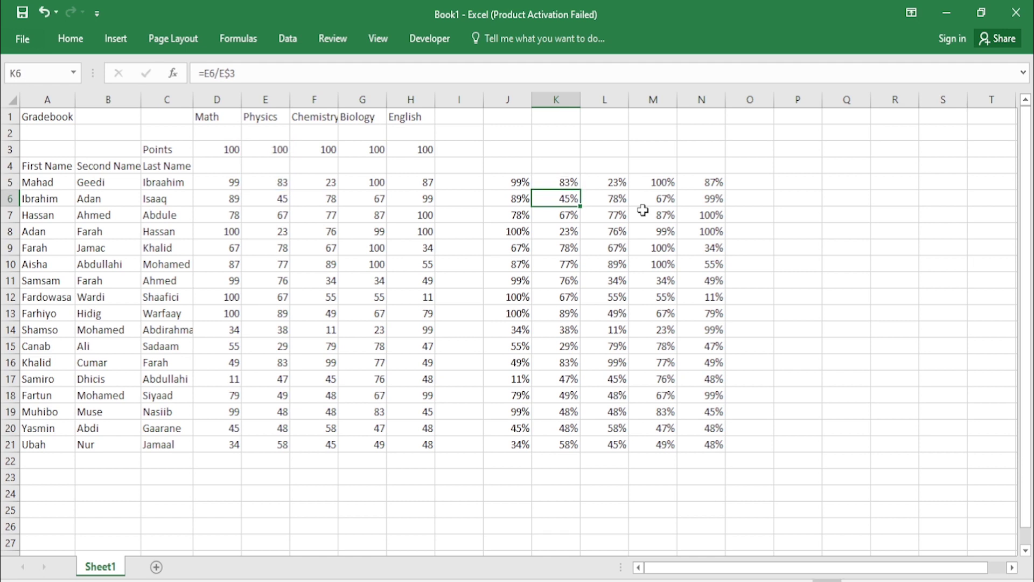
{"action": "double_click", "coordinate": [622, 230]}
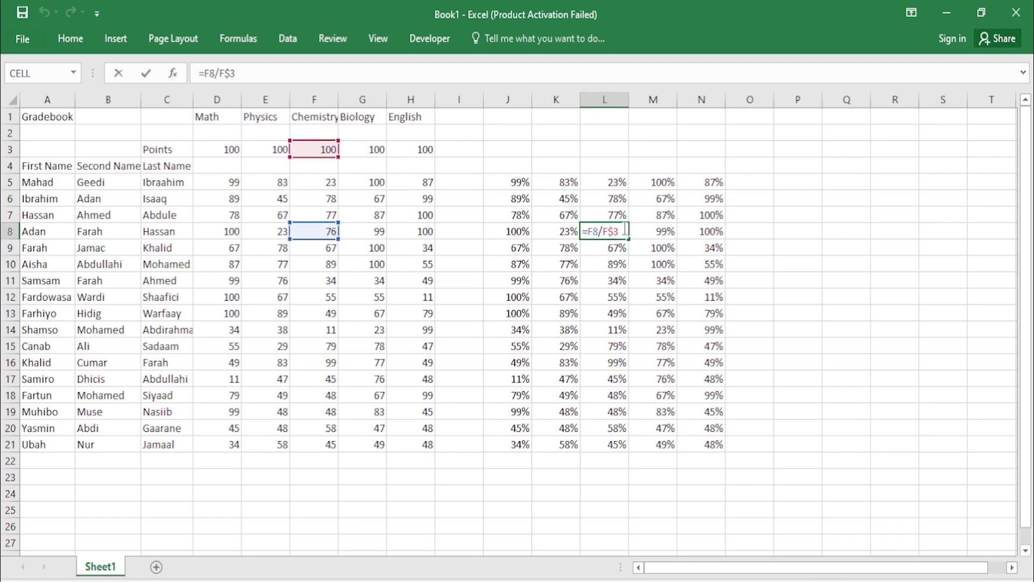
{"action": "key", "text": "Return"}
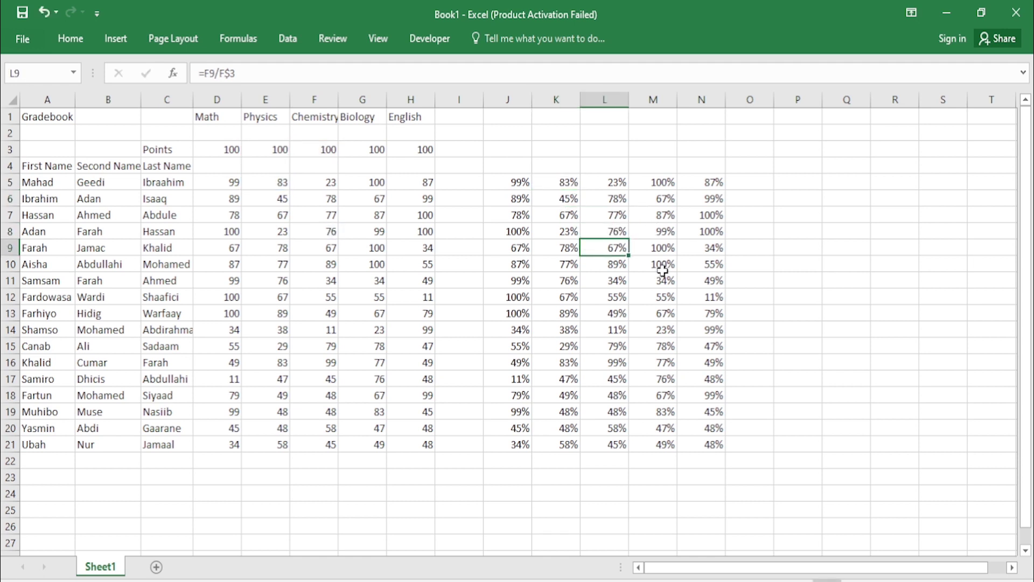
{"action": "double_click", "coordinate": [663, 265]}
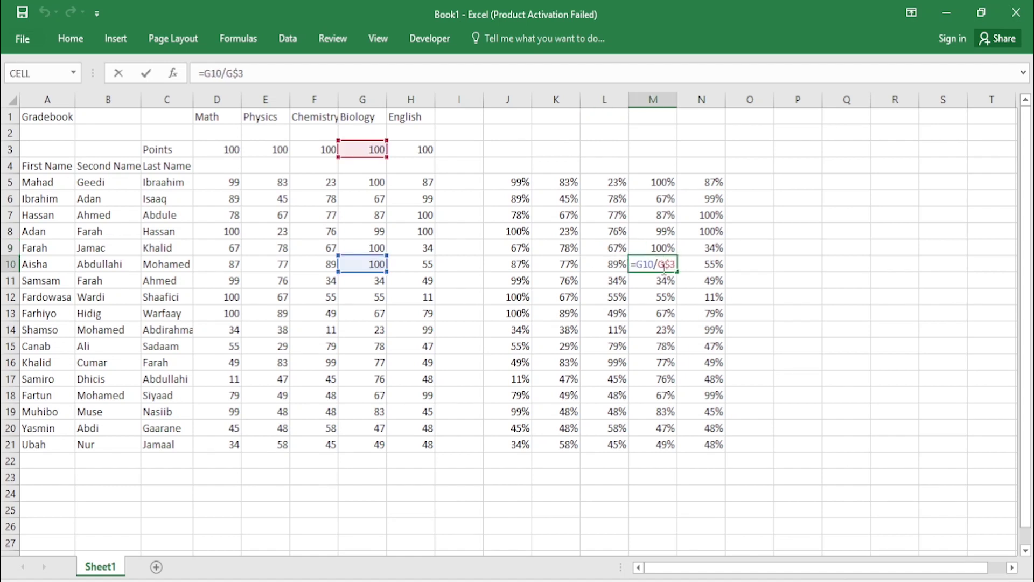
{"action": "key", "text": "Return"}
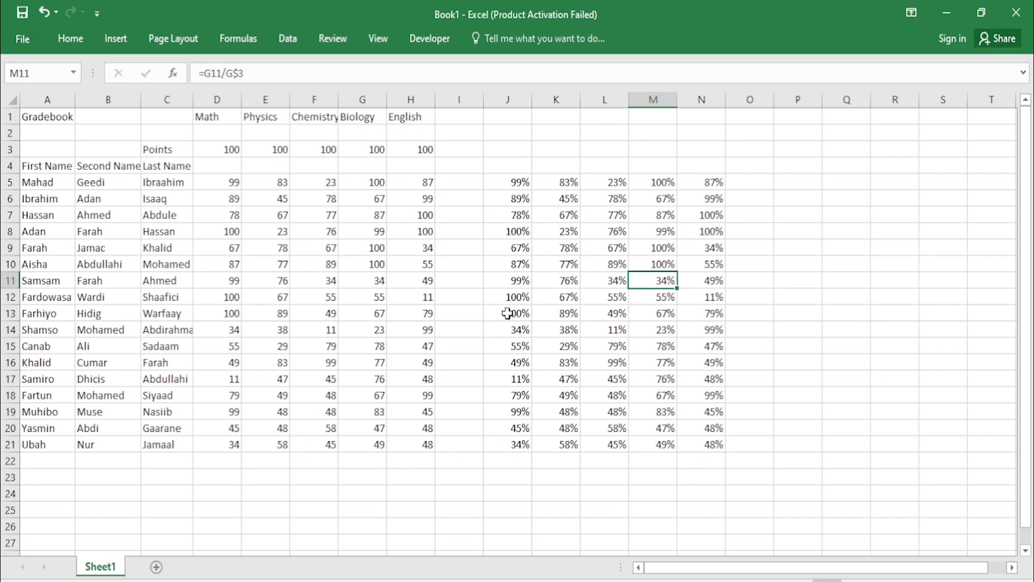
{"action": "double_click", "coordinate": [32, 477]}
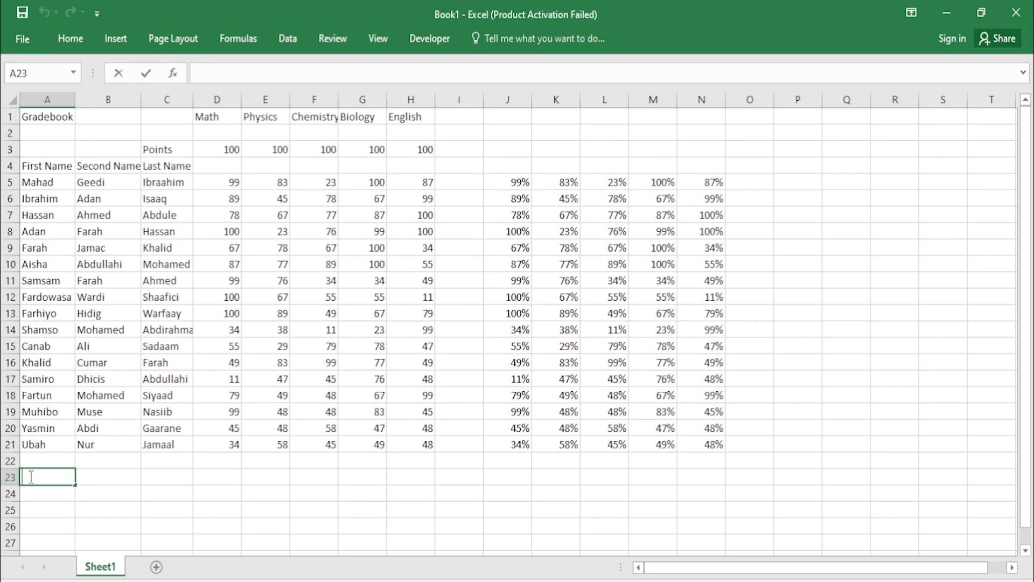
Step: Label cells A23 to A26 as max, min, aver and total
{"action": "type", "text": "max"}
{"action": "key", "text": "Return"}
{"action": "type", "text": "min"}
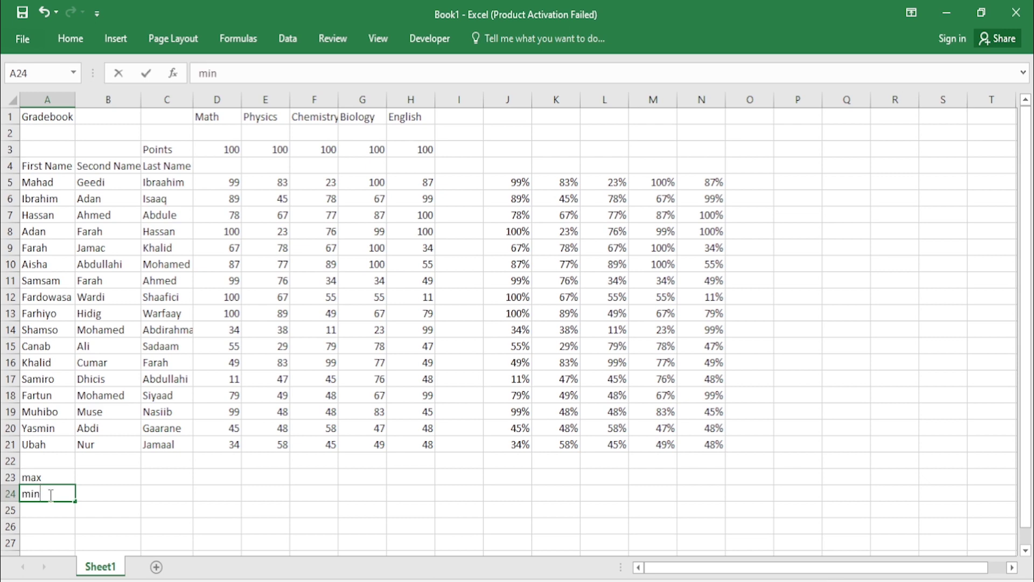
{"action": "key", "text": "Return"}
{"action": "type", "text": "aver"}
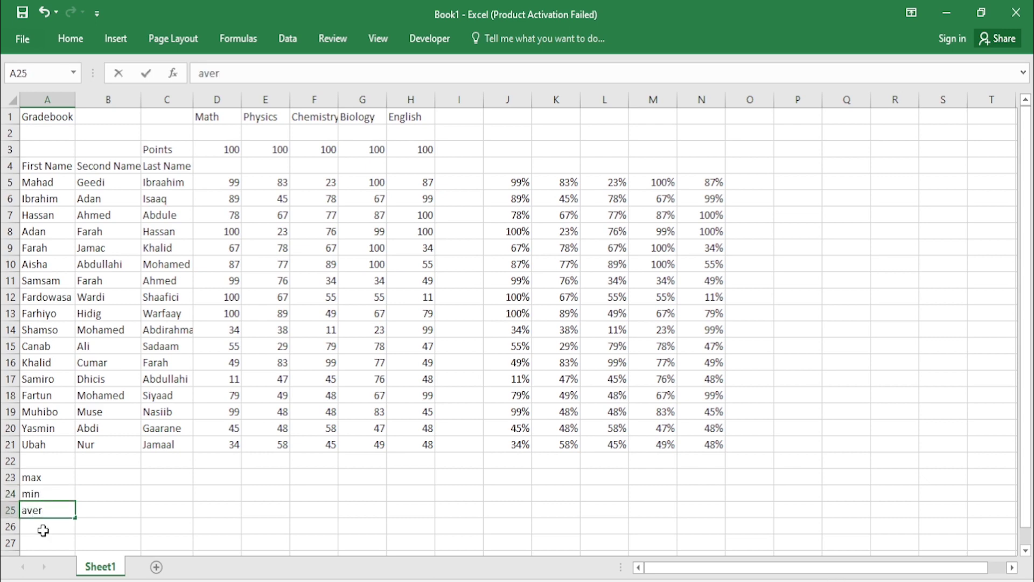
{"action": "key", "text": "Return"}
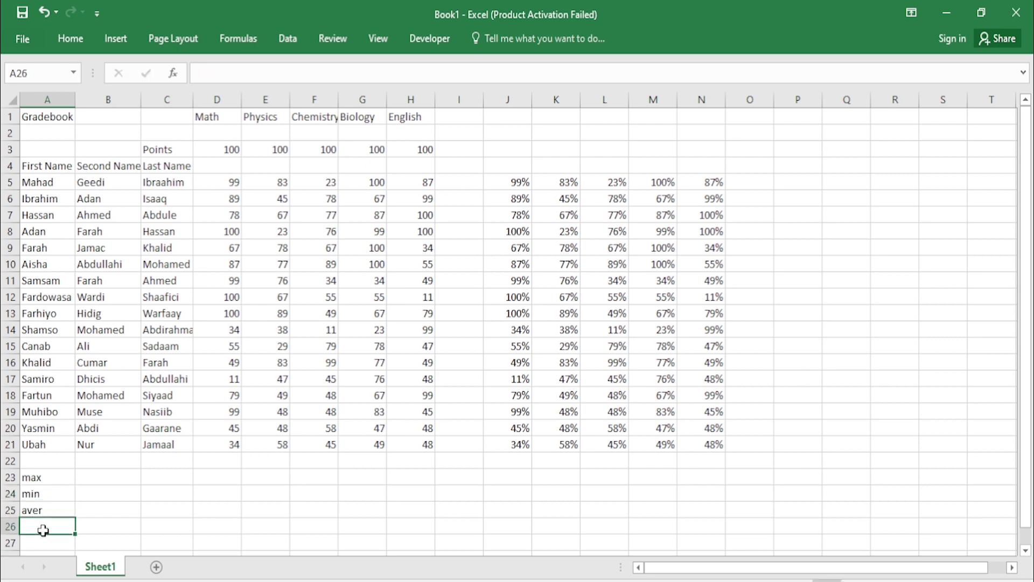
{"action": "type", "text": "total"}
{"action": "left_click", "coordinate": [185, 521]}
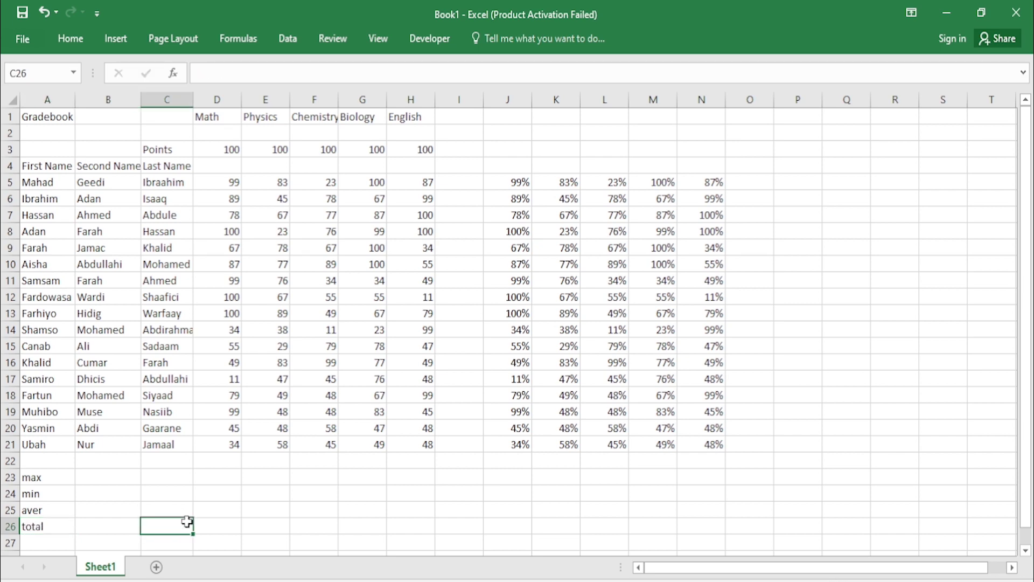
{"action": "left_click", "coordinate": [233, 462]}
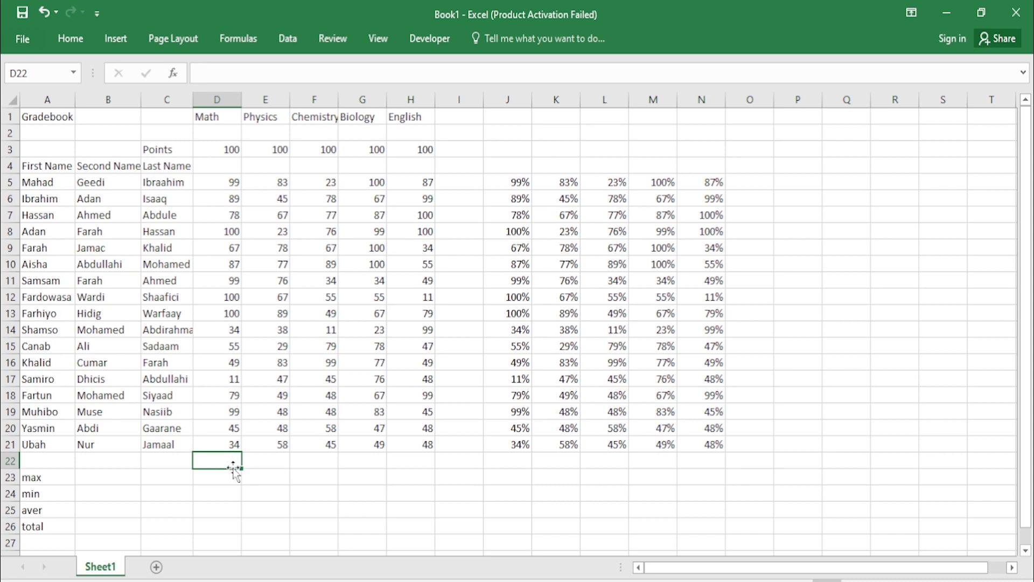
{"action": "left_click", "coordinate": [232, 478]}
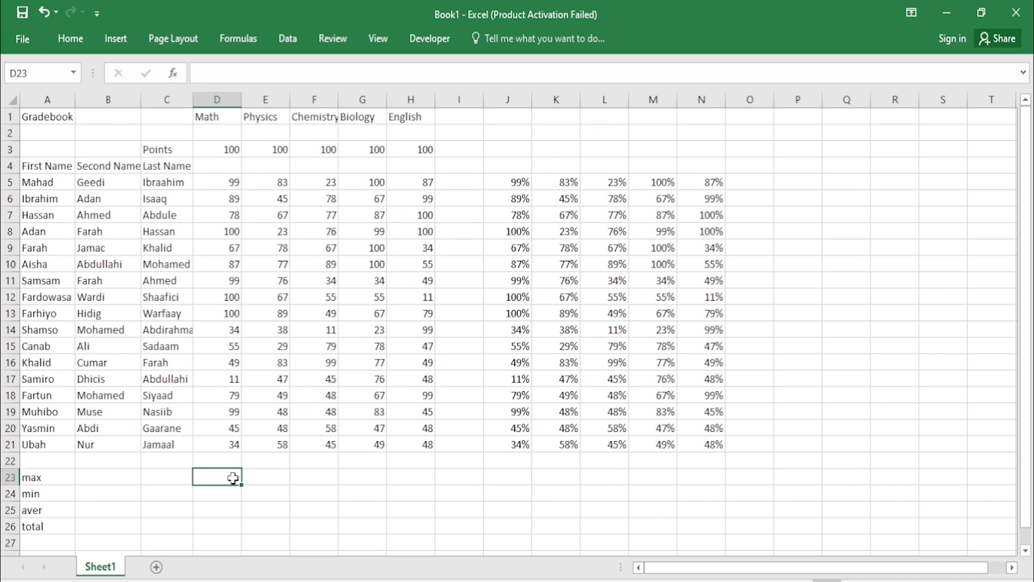
Step: Enter =MAX(D5:D21) in D23, giving a Math maximum of 100
{"action": "type", "text": "max"}
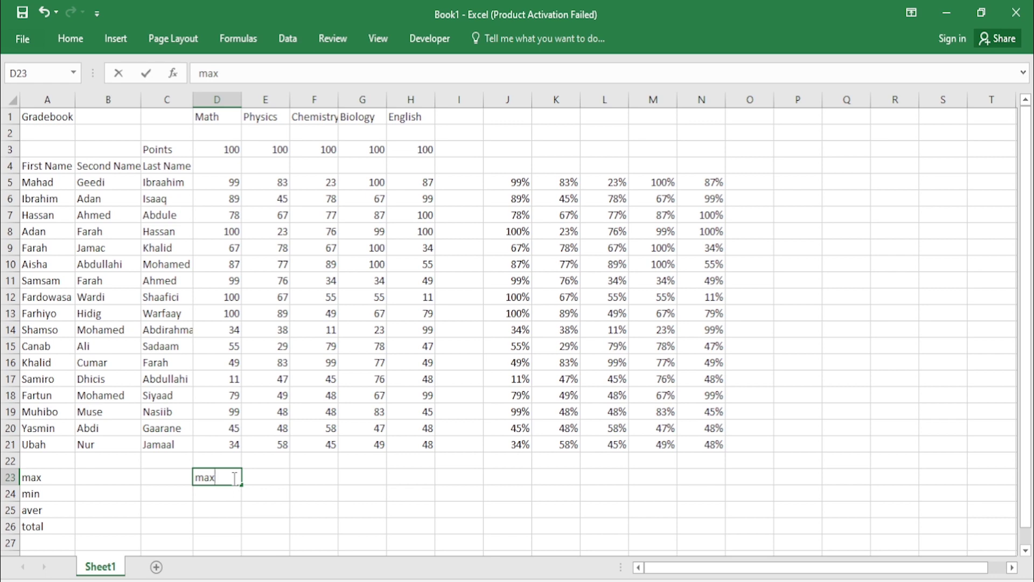
{"action": "key", "text": "BackSpace"}
{"action": "key", "text": "BackSpace"}
{"action": "key", "text": "BackSpace"}
{"action": "type", "text": "=max"}
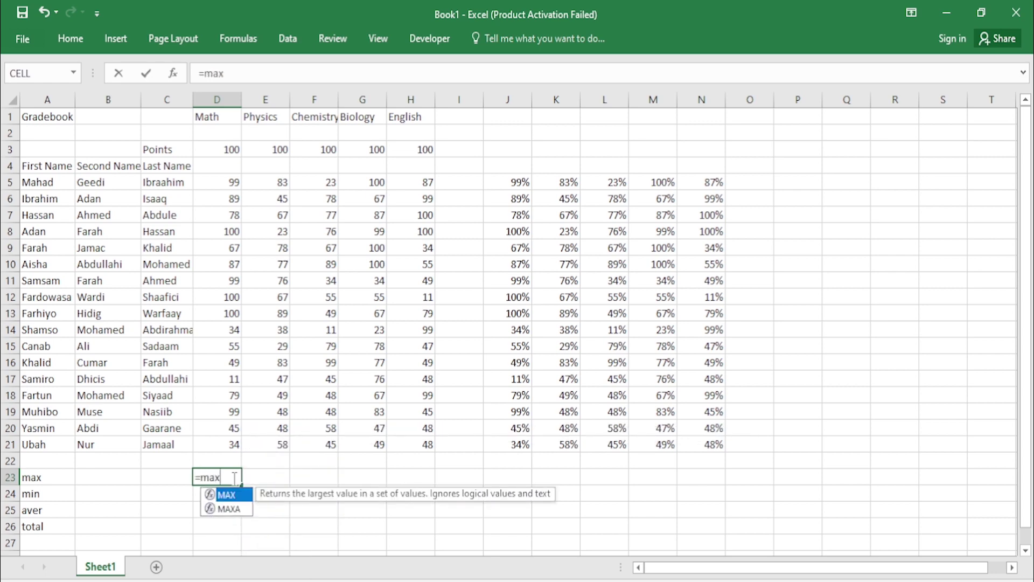
{"action": "type", "text": "("}
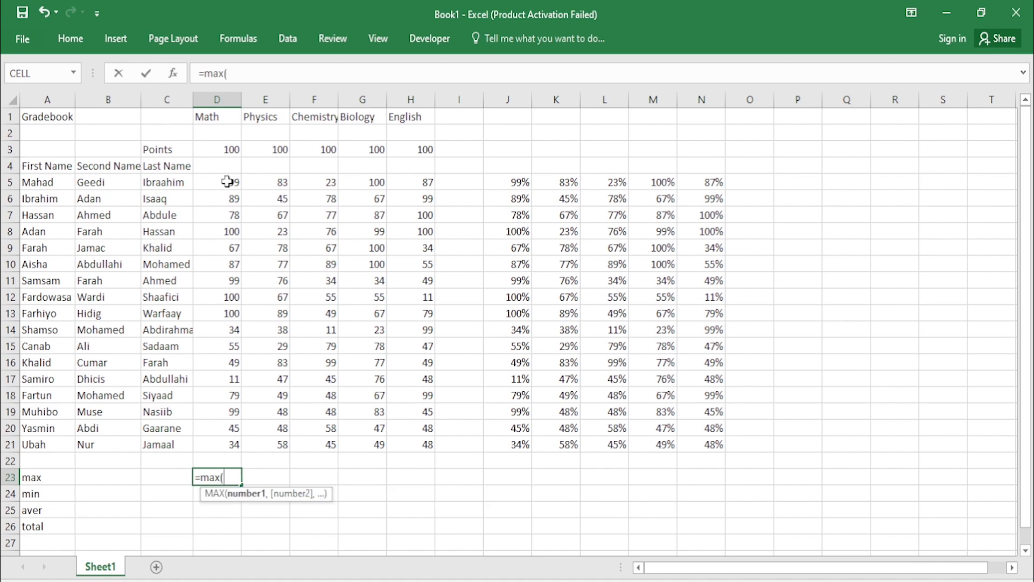
{"action": "left_click_drag", "start_coordinate": [227, 181], "coordinate": [223, 307]}
{"action": "left_click_drag", "start_coordinate": [224, 399], "coordinate": [229, 435]}
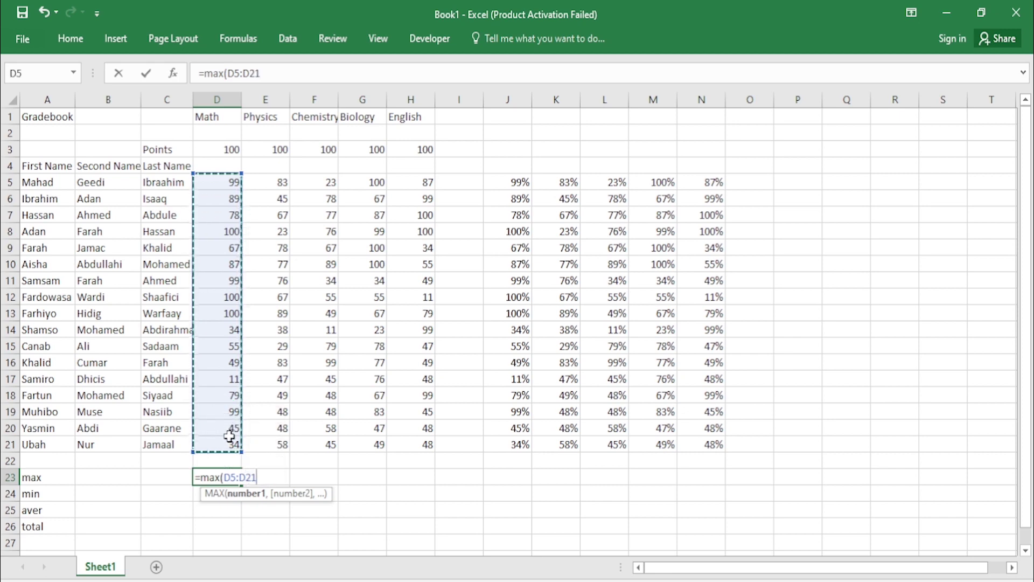
{"action": "type", "text": ")"}
{"action": "key", "text": "Return"}
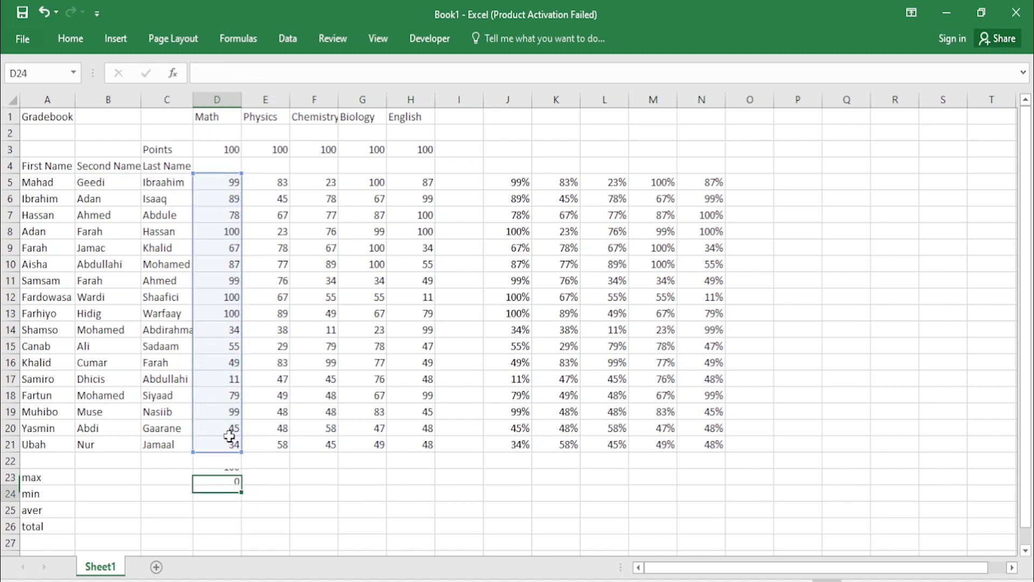
{"action": "left_click", "coordinate": [230, 477]}
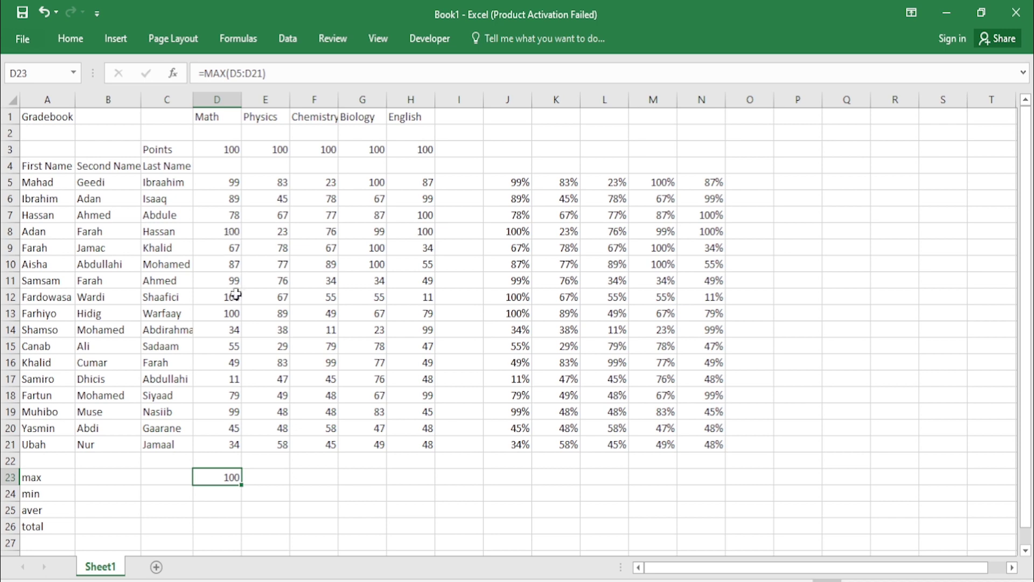
{"action": "left_click", "coordinate": [222, 500]}
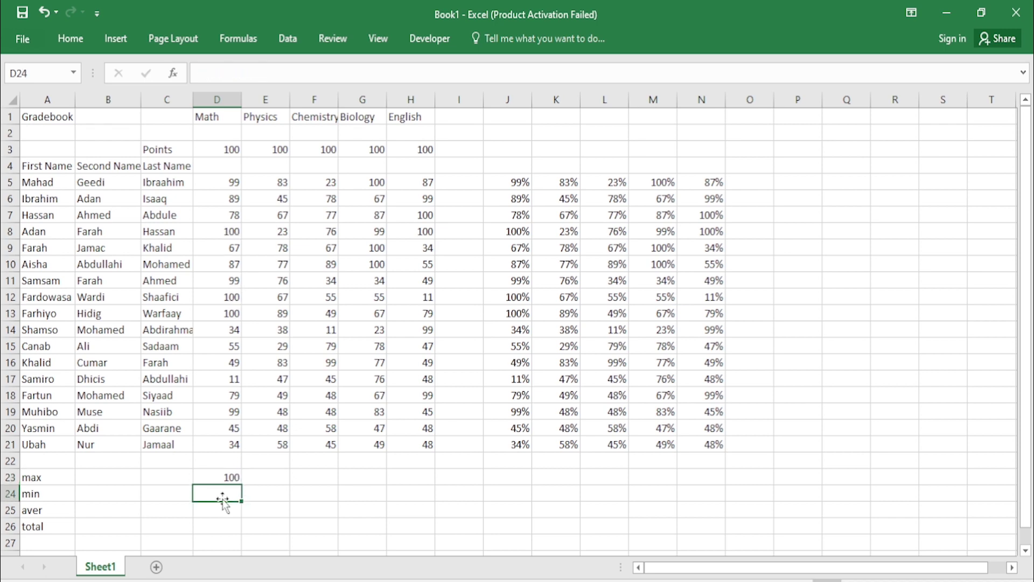
Step: Enter =MIN(D5:D21) in D24, giving a Math minimum of 11
{"action": "type", "text": "=min"}
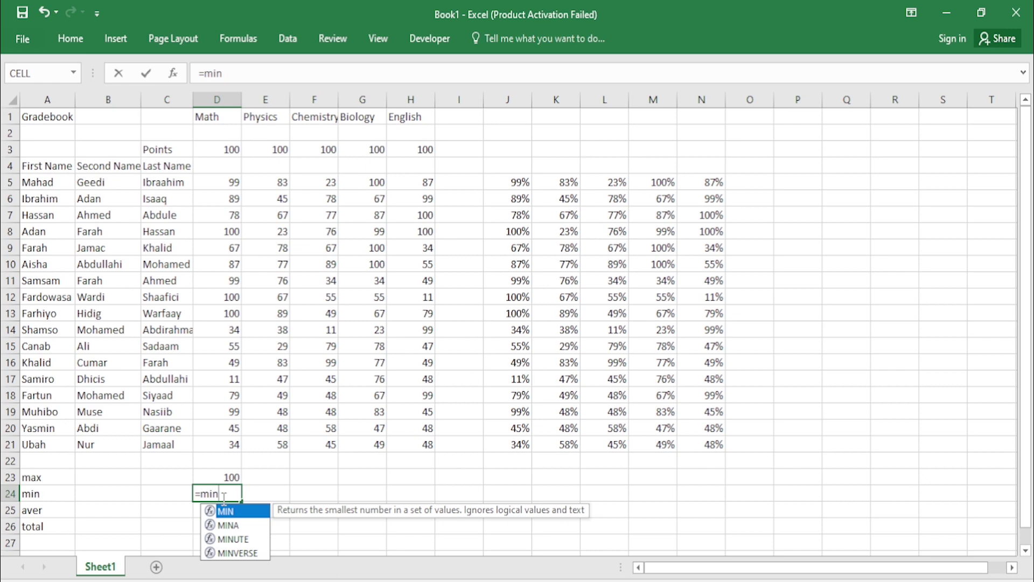
{"action": "type", "text": "("}
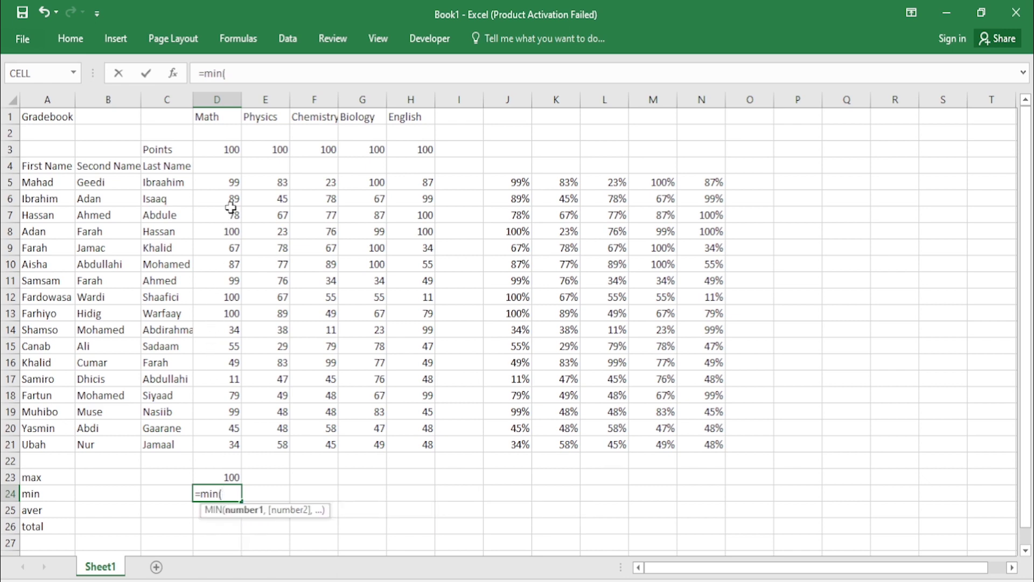
{"action": "left_click_drag", "start_coordinate": [229, 185], "coordinate": [233, 436]}
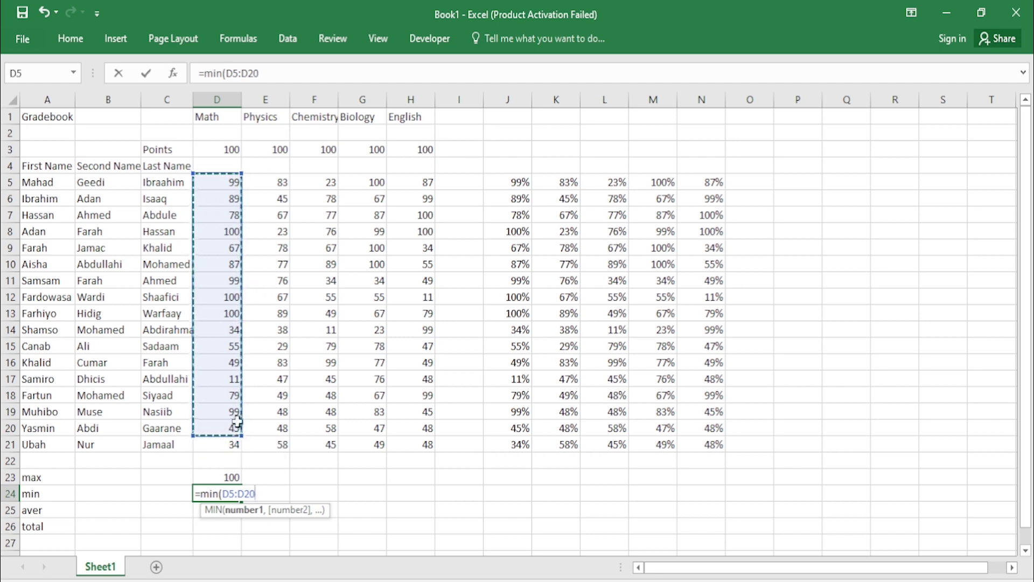
{"action": "left_click", "coordinate": [227, 270]}
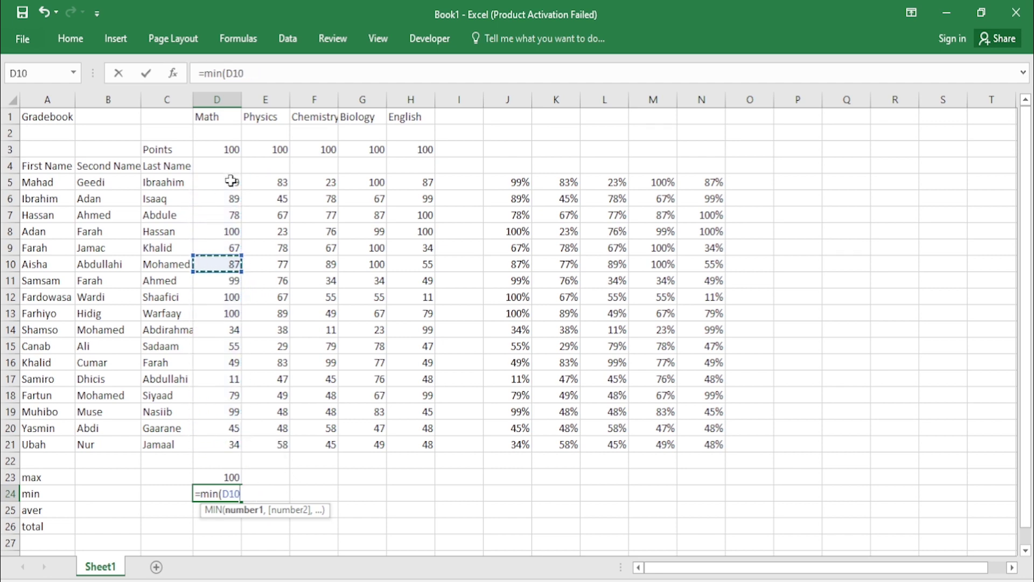
{"action": "left_click_drag", "start_coordinate": [231, 180], "coordinate": [229, 445]}
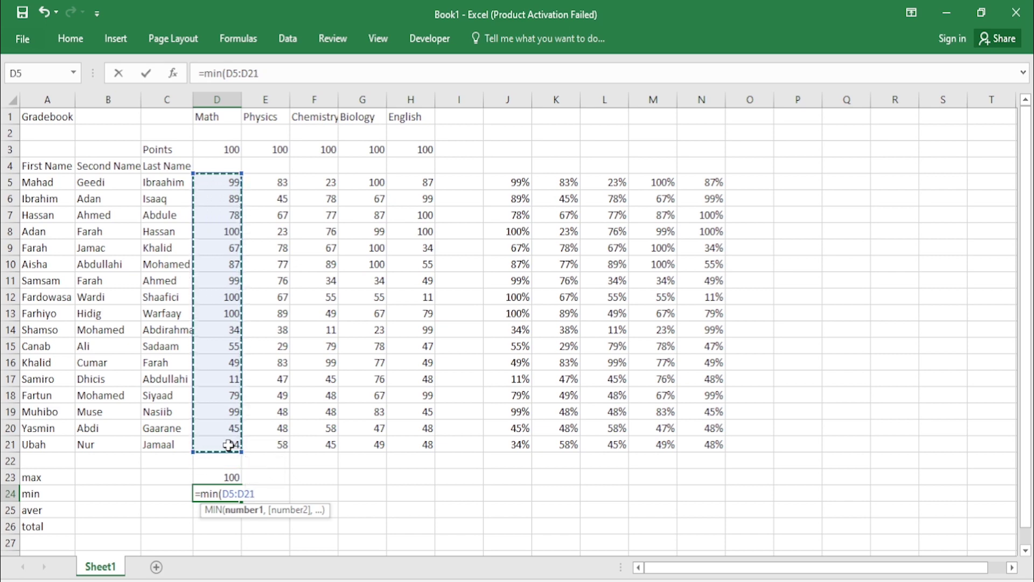
{"action": "type", "text": ")"}
{"action": "key", "text": "Return"}
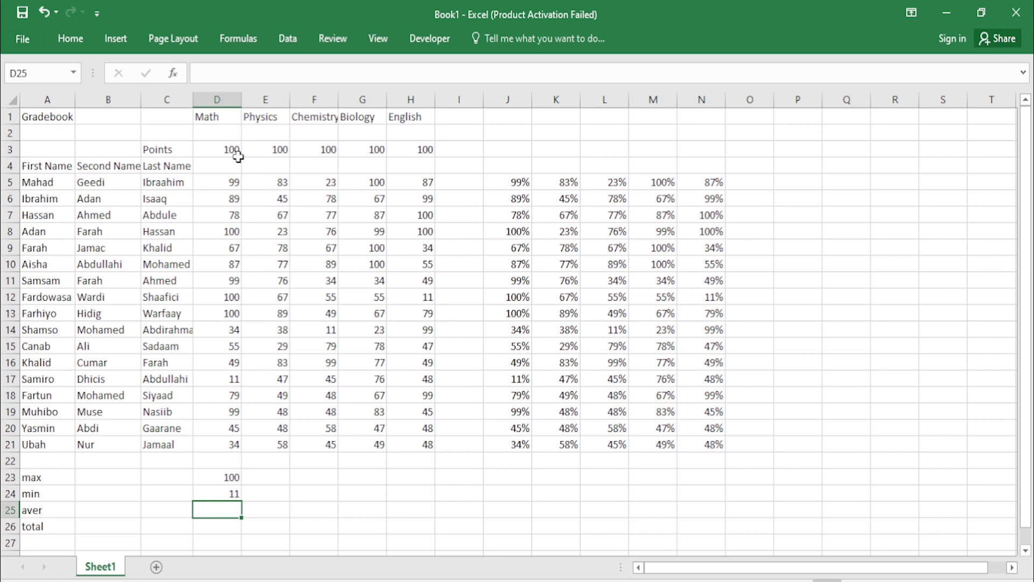
{"action": "left_click", "coordinate": [12, 381]}
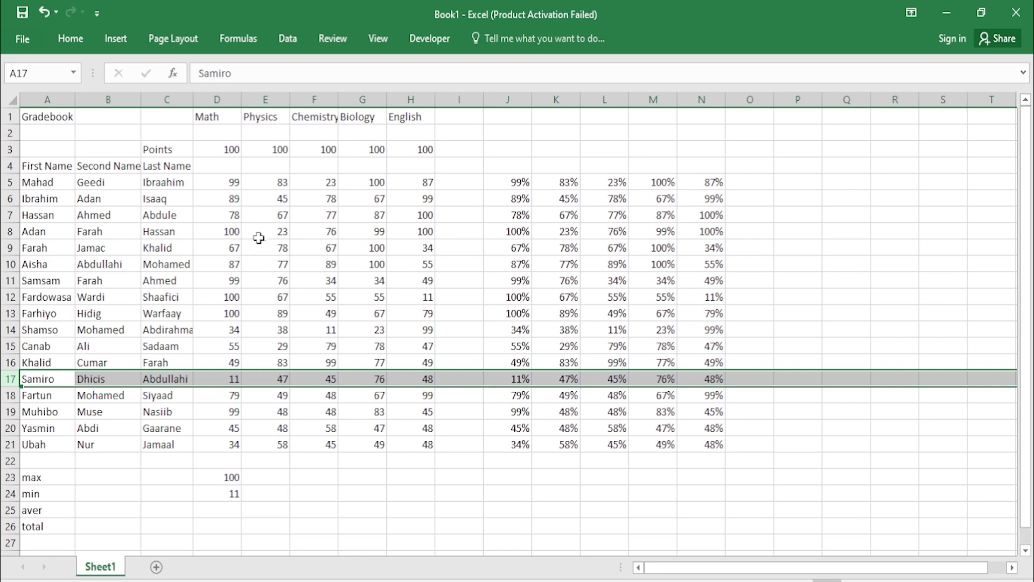
{"action": "left_click", "coordinate": [267, 412]}
{"action": "left_click", "coordinate": [234, 507]}
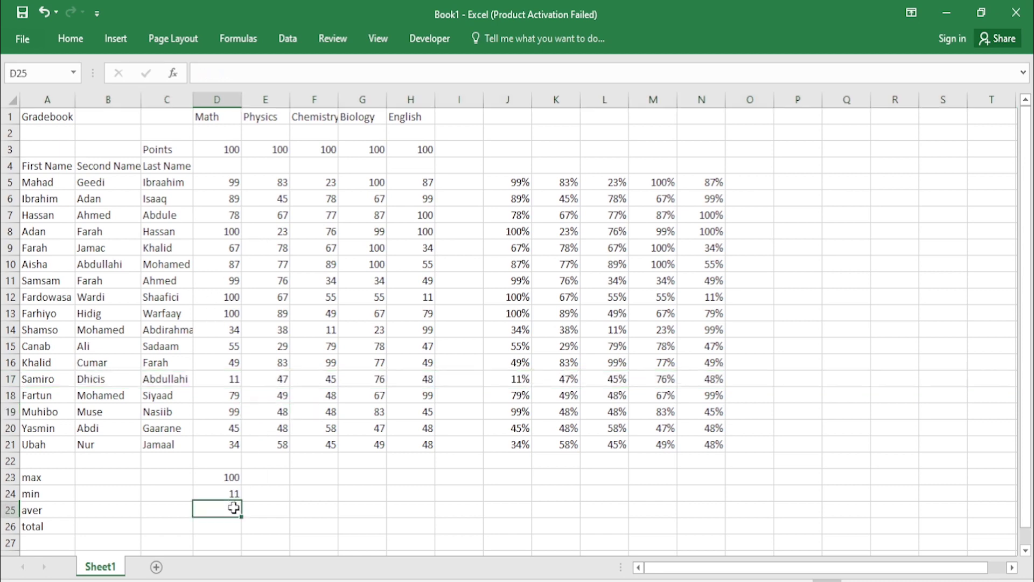
Step: Enter =AVERAGE(D5:D21) in D25, giving a Math average of about 72.06
{"action": "double_click", "coordinate": [233, 508]}
{"action": "type", "text": "="}
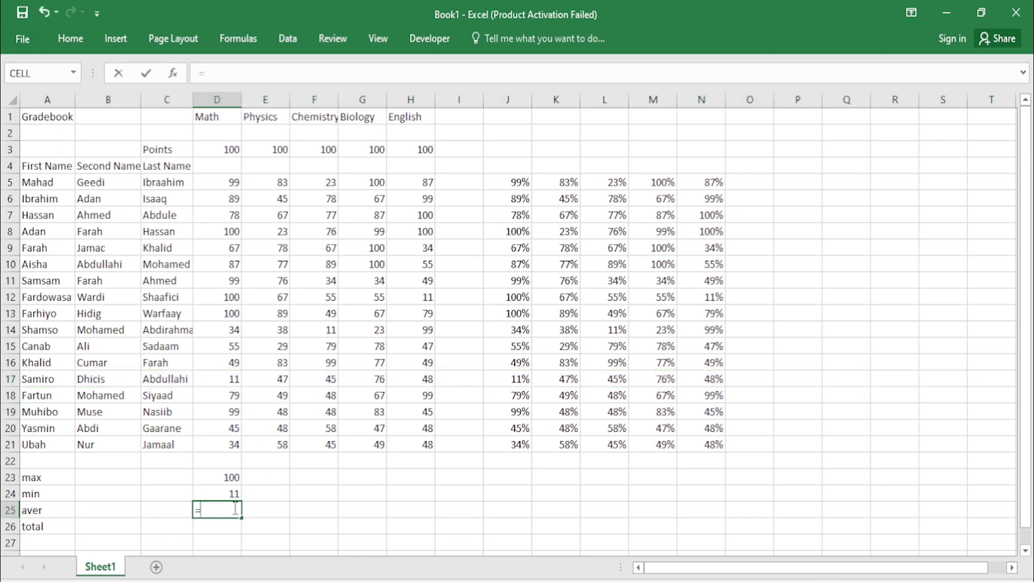
{"action": "type", "text": "aver"}
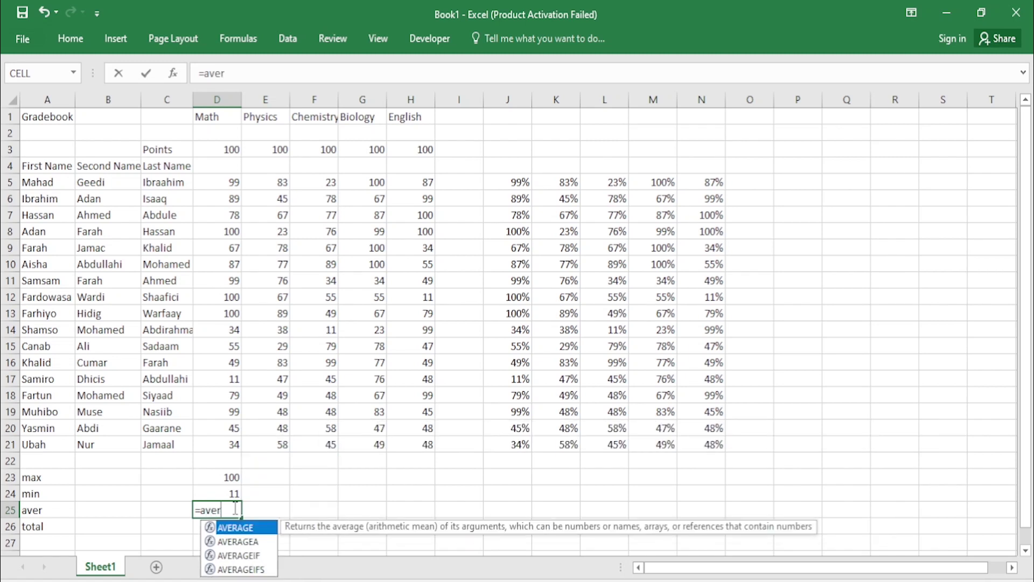
{"action": "double_click", "coordinate": [231, 528]}
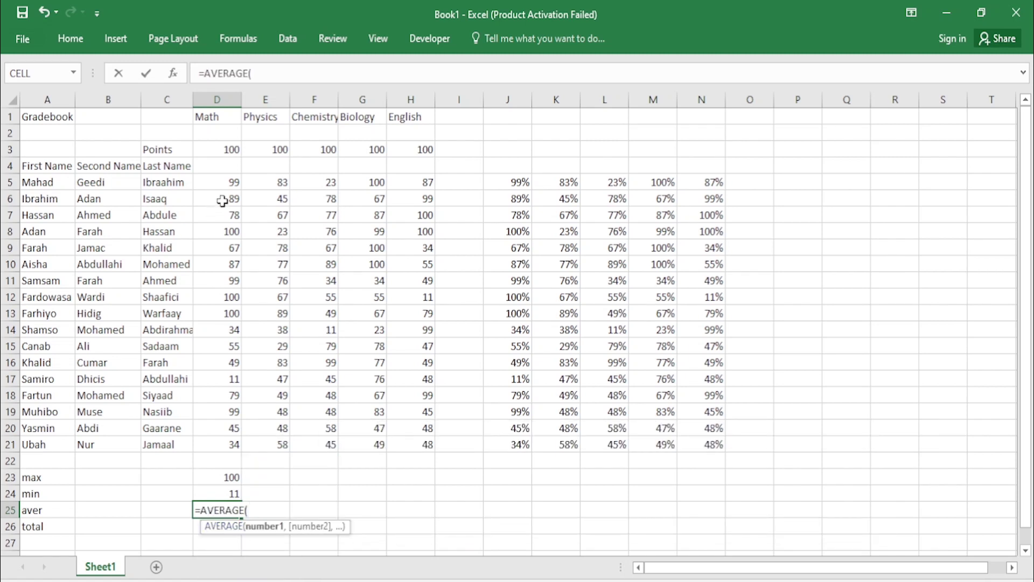
{"action": "left_click", "coordinate": [232, 184]}
{"action": "left_click_drag", "start_coordinate": [231, 184], "coordinate": [234, 447]}
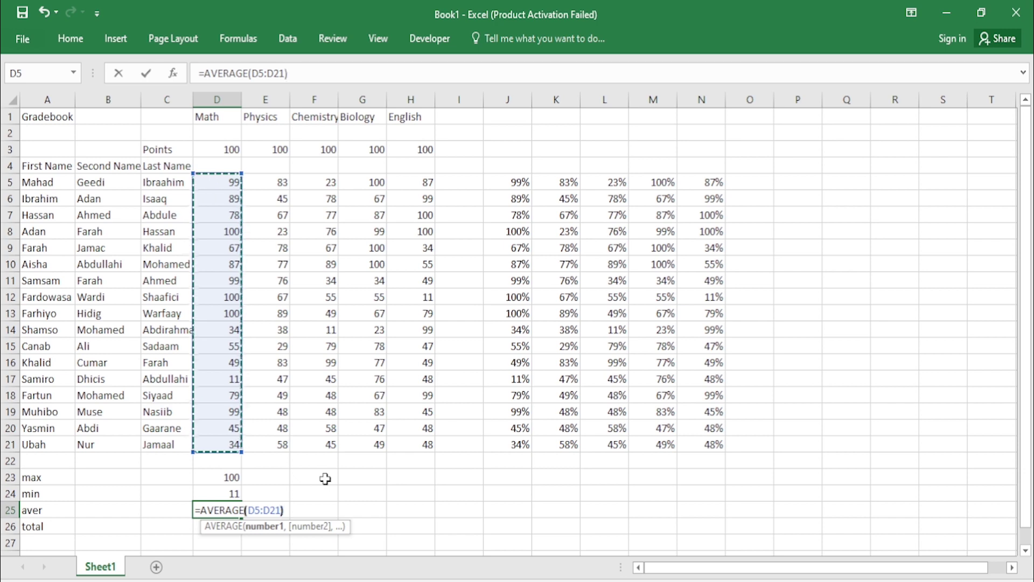
{"action": "key", "text": "Return"}
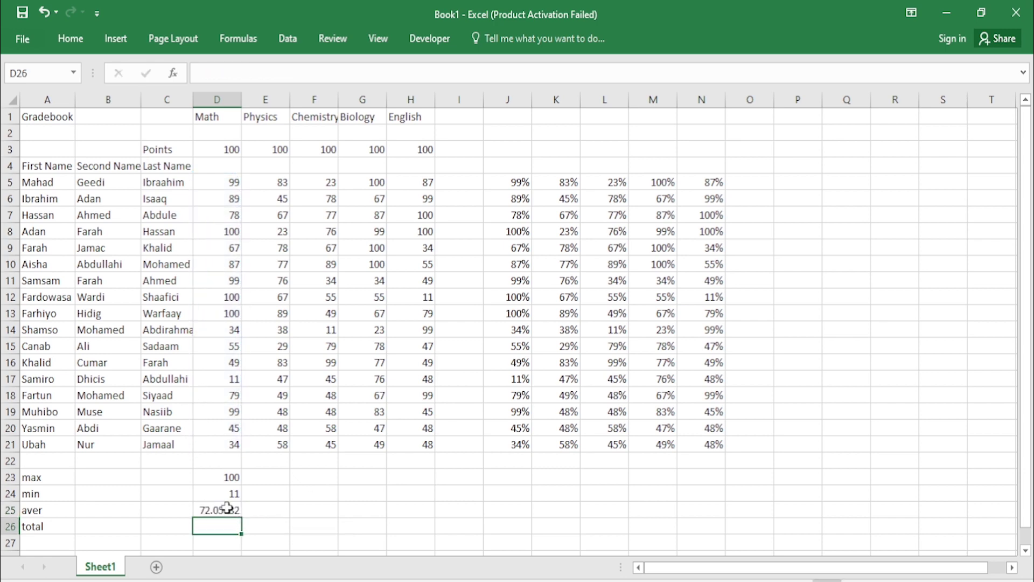
{"action": "left_click", "coordinate": [226, 508]}
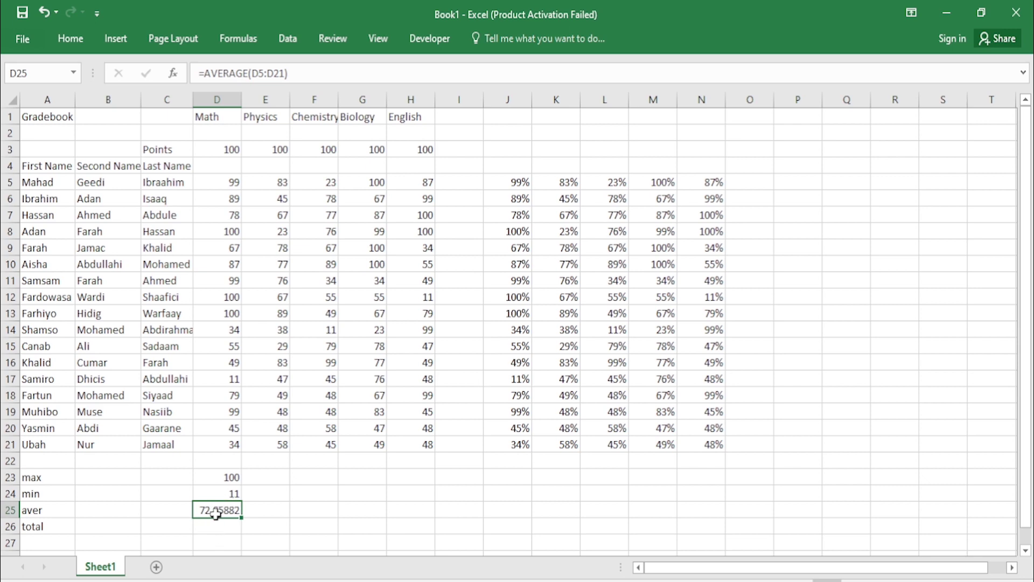
Step: Reduce D25's decimal places until the Math average displays as 72
{"action": "left_click", "coordinate": [70, 38]}
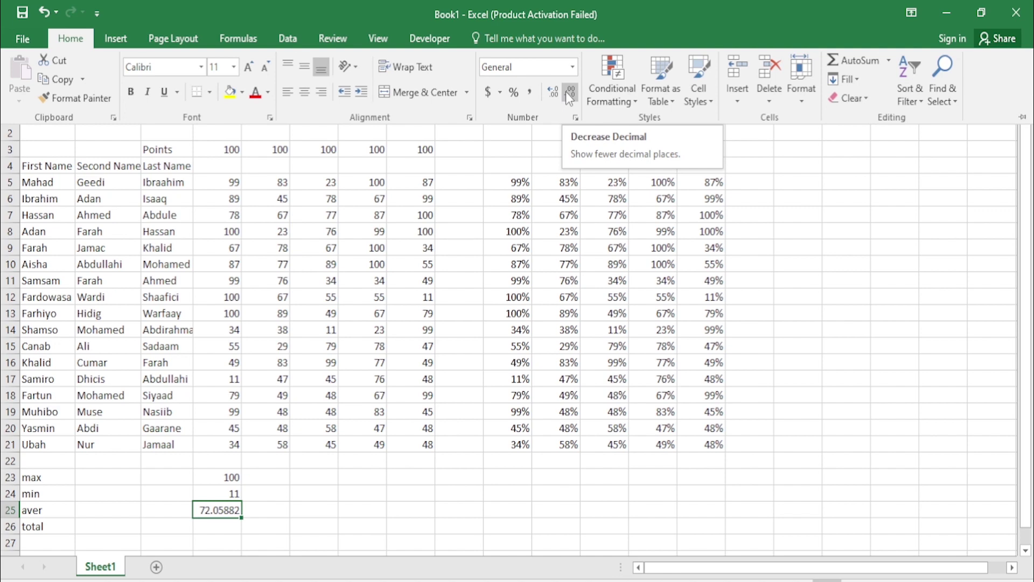
{"action": "left_click", "coordinate": [568, 94]}
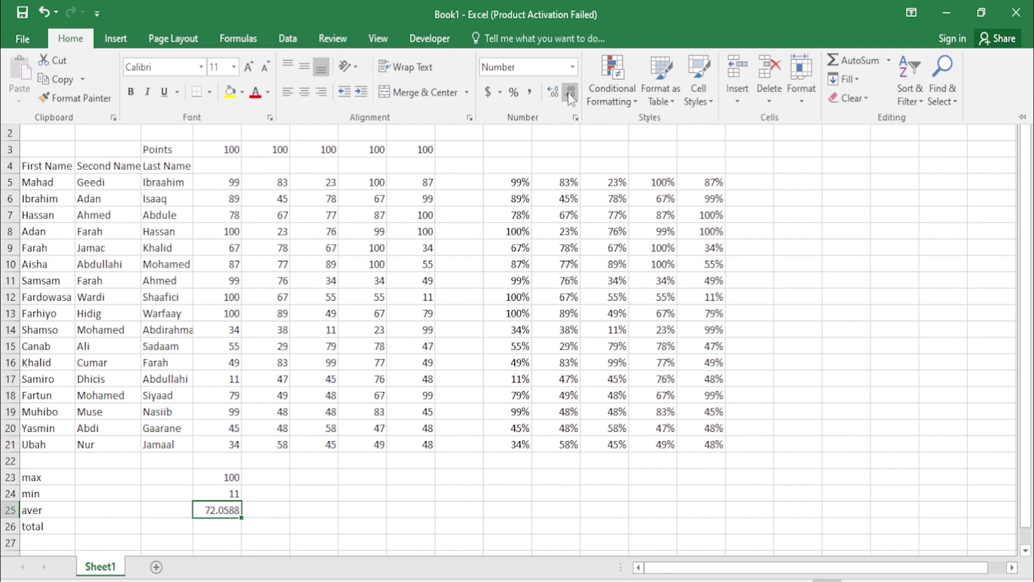
{"action": "left_click", "coordinate": [570, 95]}
{"action": "left_click", "coordinate": [570, 94]}
{"action": "left_click", "coordinate": [569, 95]}
{"action": "left_click", "coordinate": [570, 95]}
{"action": "key", "text": "ctrl+F1"}
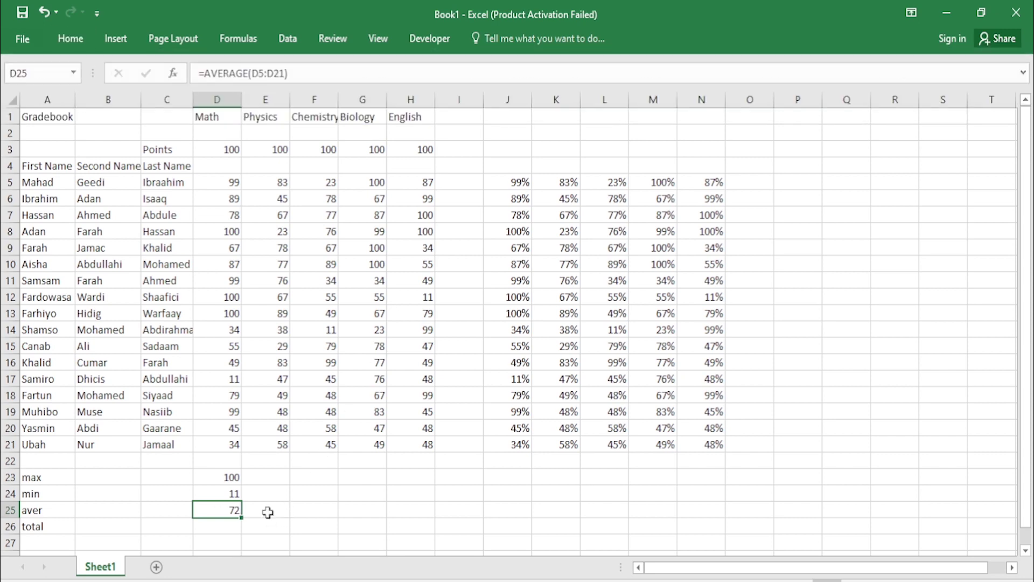
{"action": "left_click", "coordinate": [268, 512]}
{"action": "left_click", "coordinate": [233, 510]}
Step: Copy the D23:D25 max, min and average formulas across to the English column H
{"action": "left_click_drag", "start_coordinate": [233, 478], "coordinate": [232, 507]}
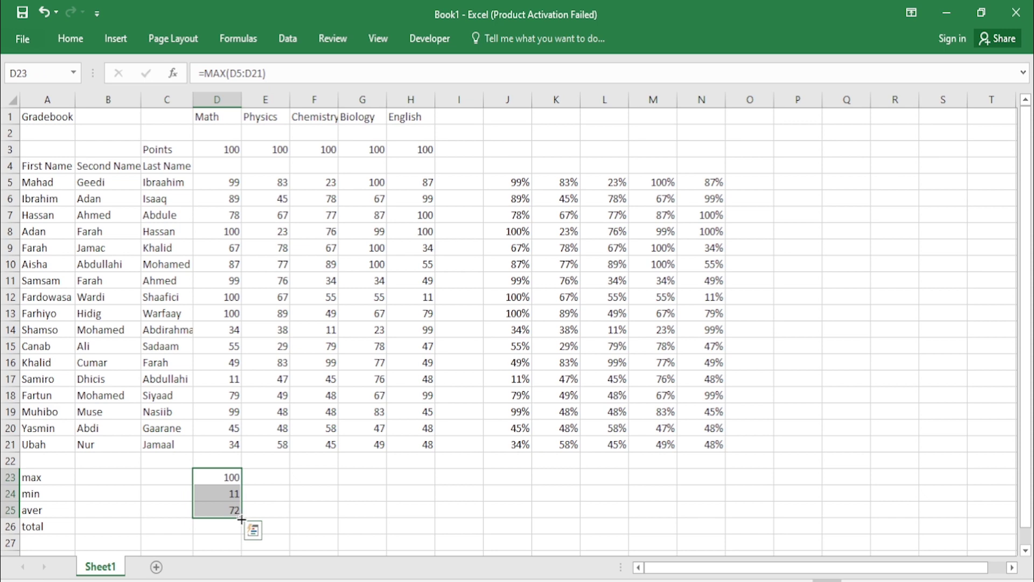
{"action": "left_click_drag", "start_coordinate": [252, 518], "coordinate": [413, 502]}
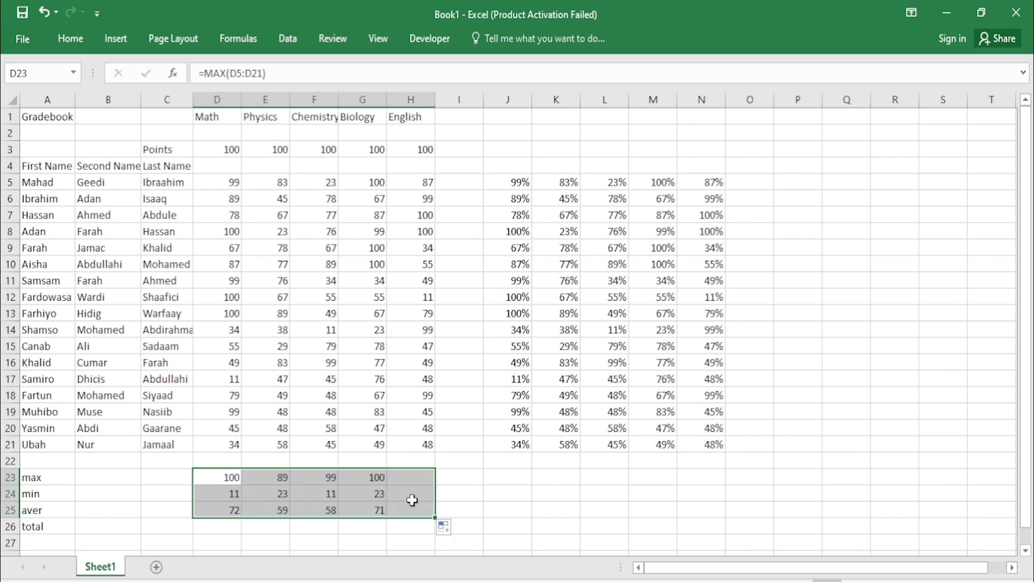
{"action": "left_click", "coordinate": [460, 492]}
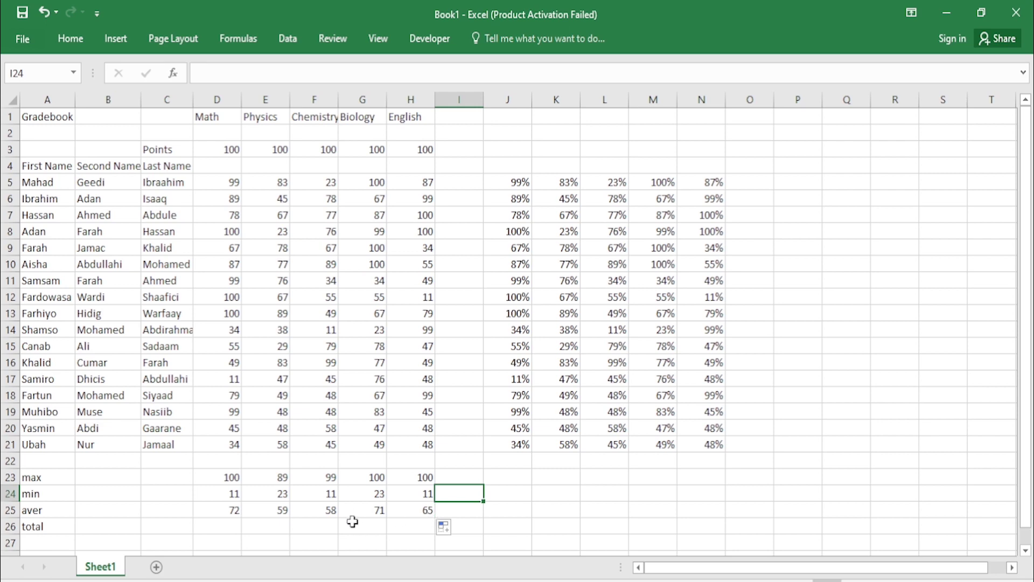
Step: Sum D5:D21 in D26 and fill it to H26, giving totals 1225, 1005, 981, 1209, 1097
{"action": "left_click", "coordinate": [232, 525]}
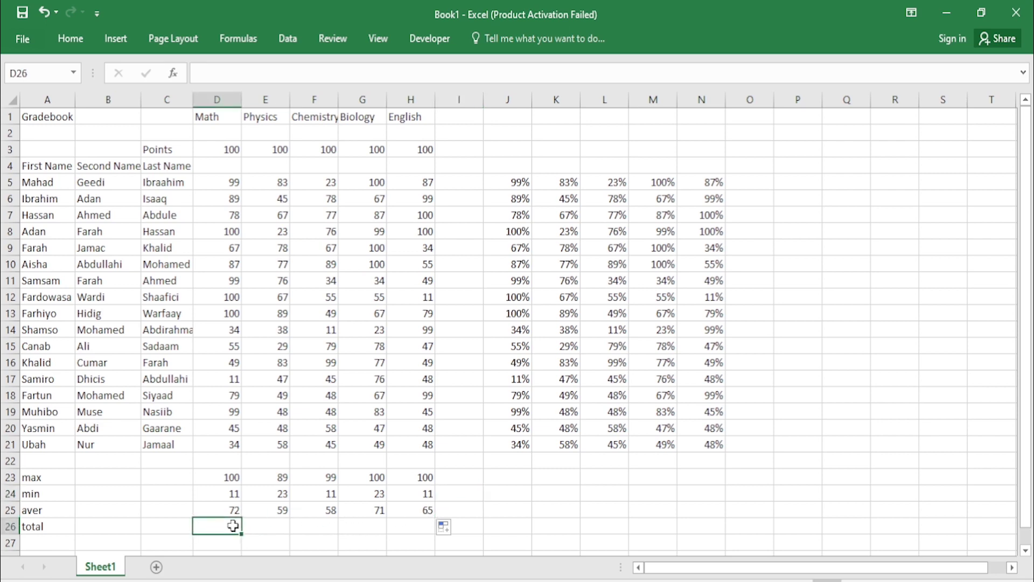
{"action": "type", "text": "="}
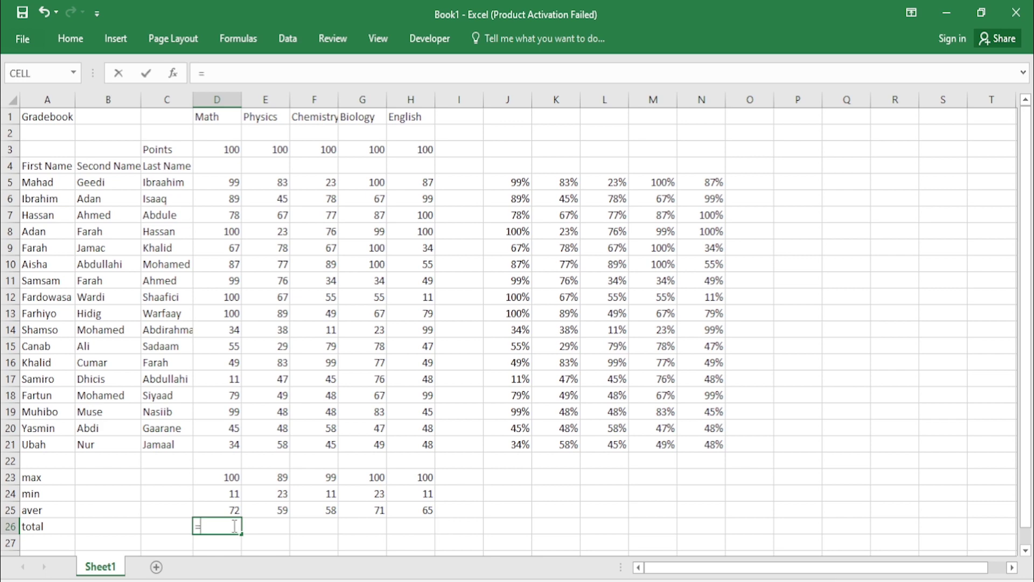
{"action": "type", "text": "sum"}
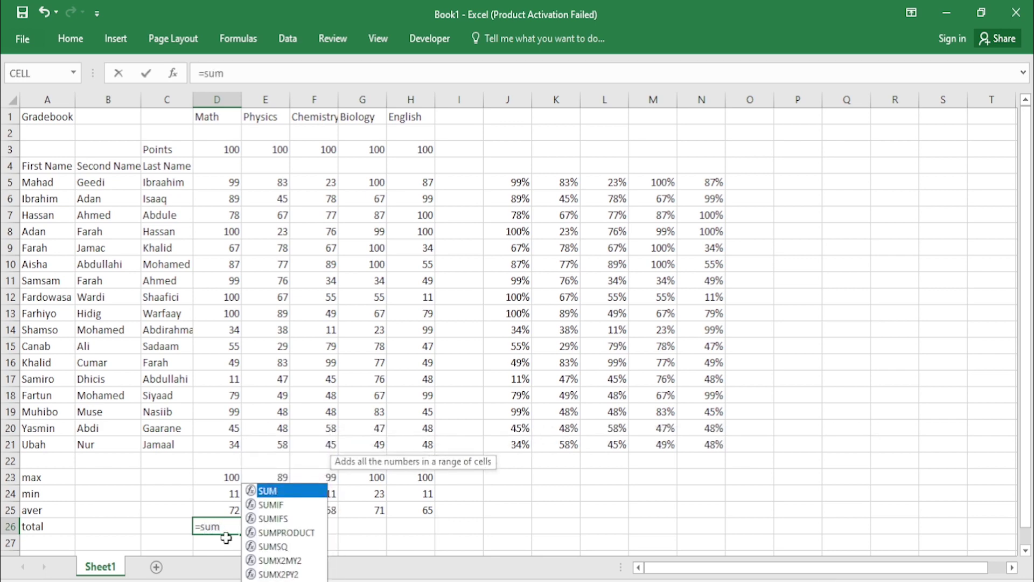
{"action": "type", "text": "("}
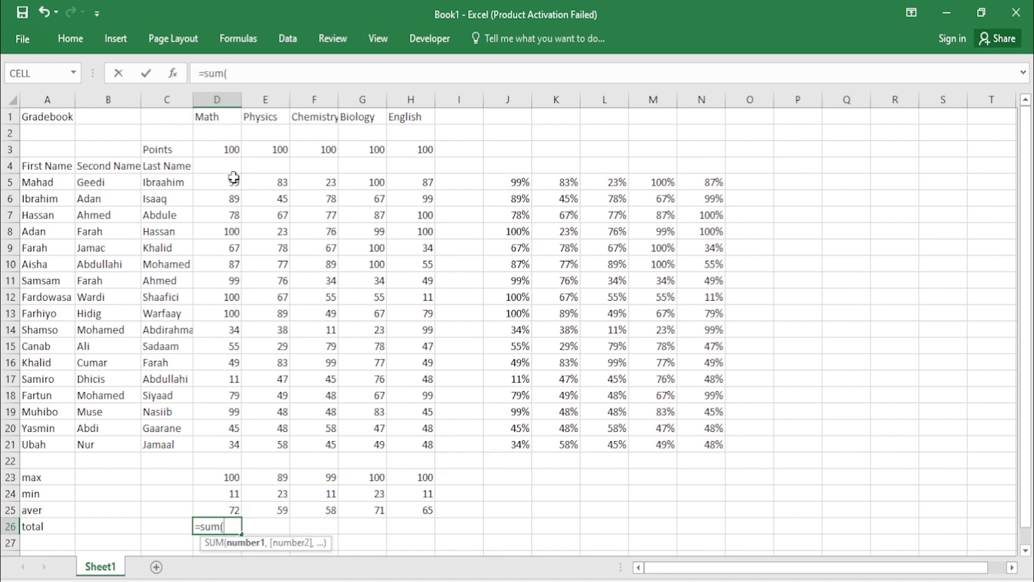
{"action": "left_click_drag", "start_coordinate": [232, 179], "coordinate": [240, 446]}
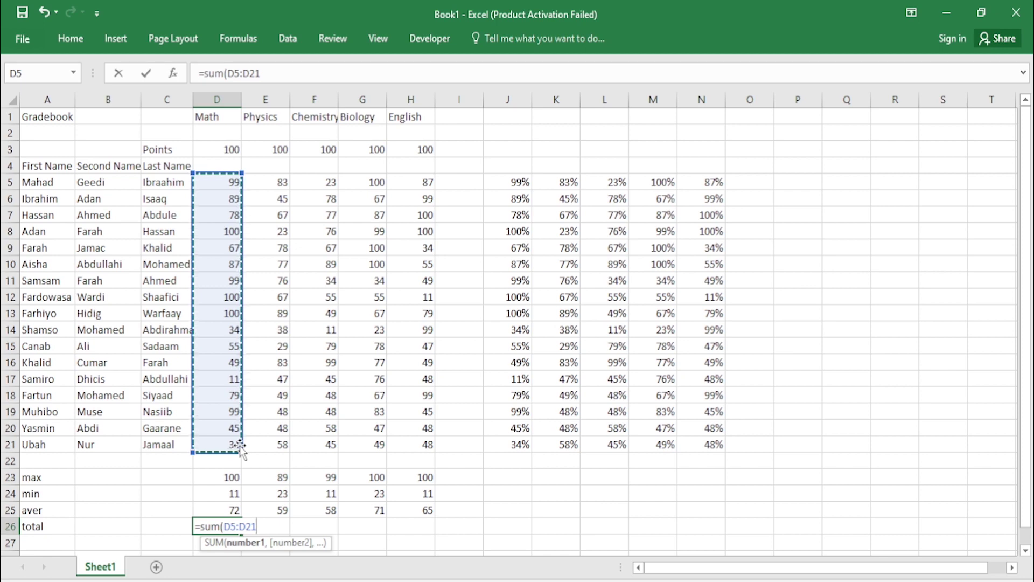
{"action": "type", "text": ")"}
{"action": "key", "text": "Return"}
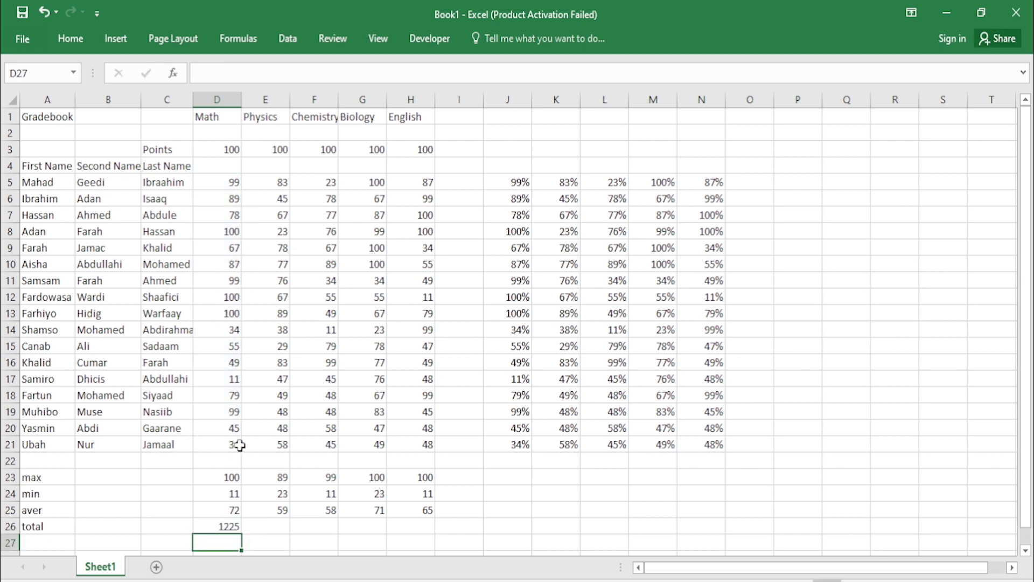
{"action": "left_click", "coordinate": [232, 527]}
{"action": "left_click_drag", "start_coordinate": [240, 535], "coordinate": [412, 520]}
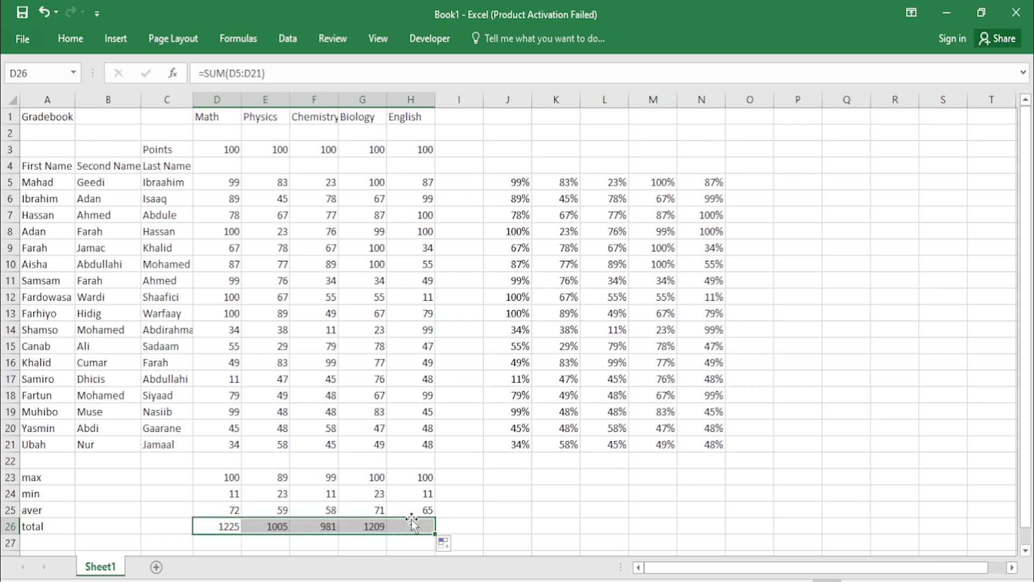
{"action": "left_click", "coordinate": [471, 530]}
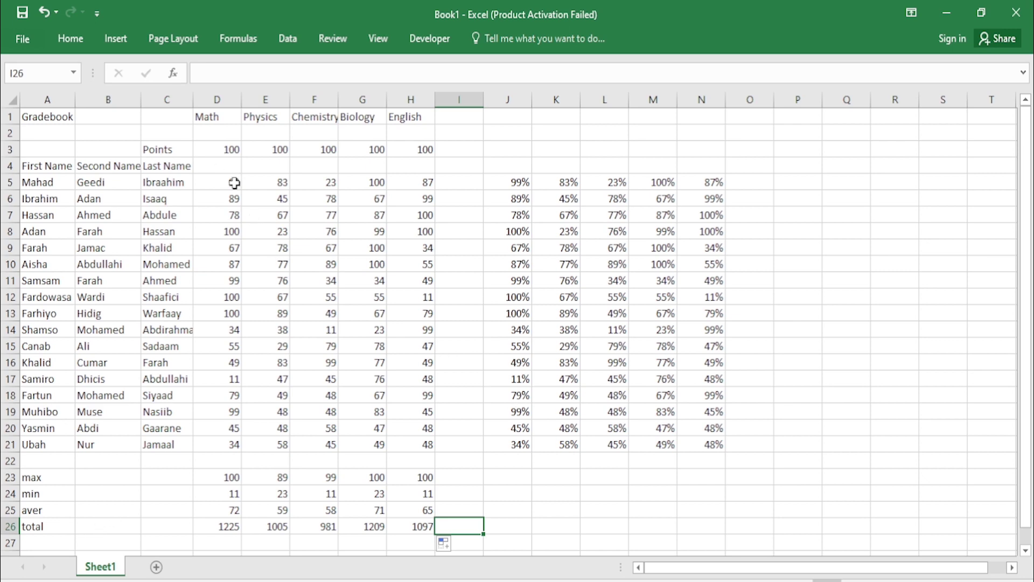
Step: Apply the 4 Traffic Lights icon set to the Math scores in D5:D21
{"action": "left_click_drag", "start_coordinate": [235, 182], "coordinate": [218, 446]}
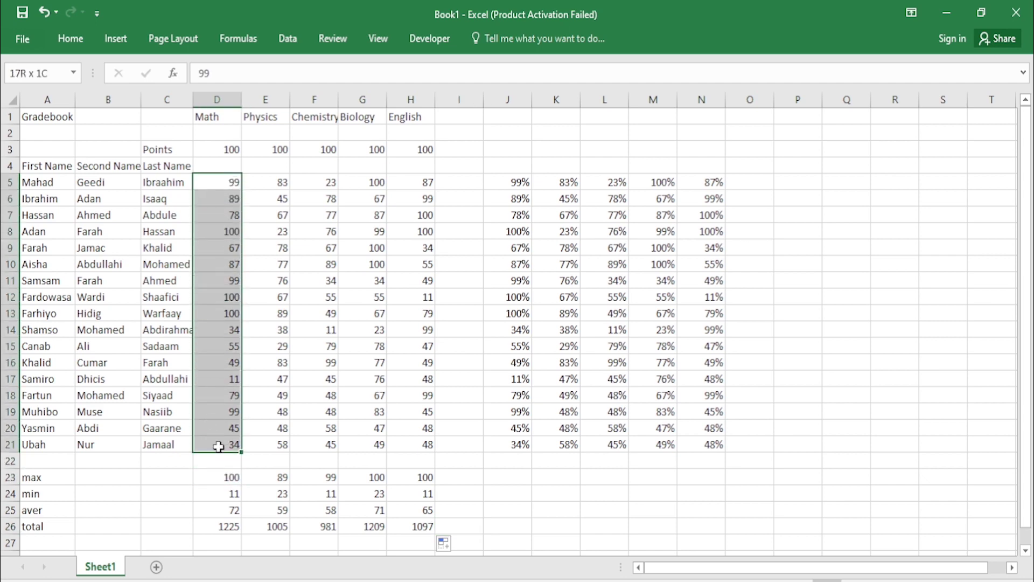
{"action": "left_click", "coordinate": [70, 39]}
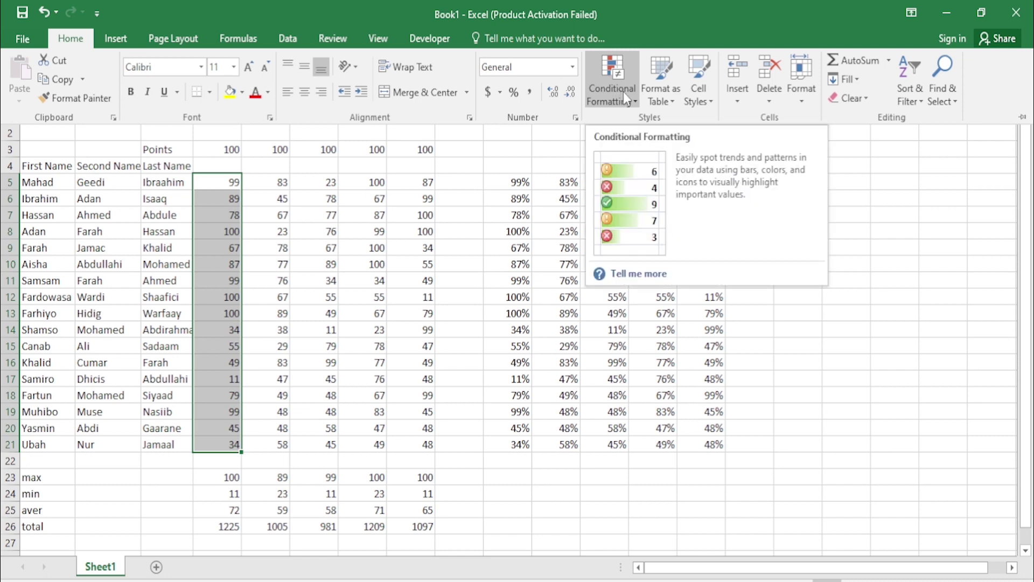
{"action": "left_click", "coordinate": [634, 107]}
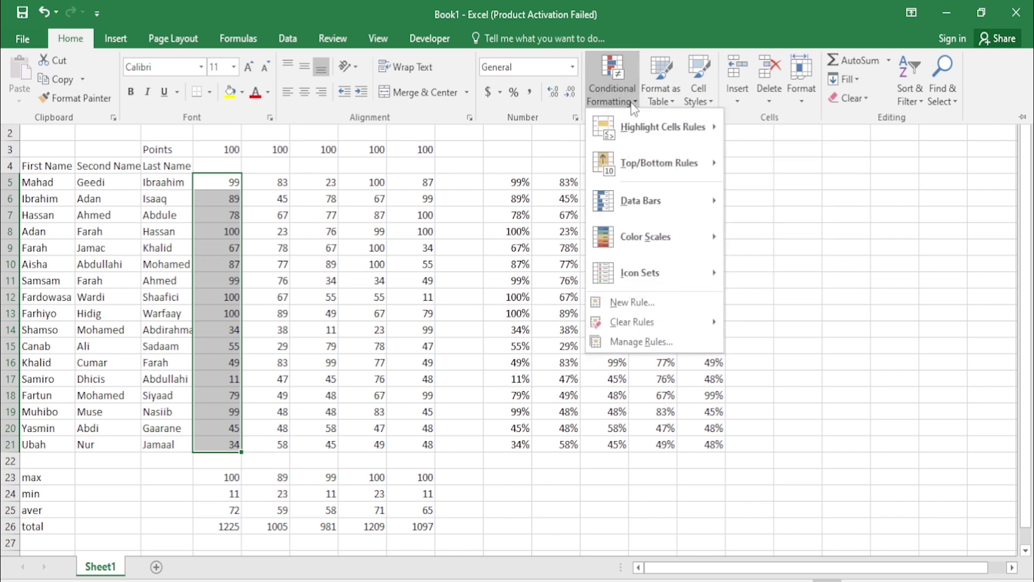
{"action": "mouse_move", "coordinate": [644, 263]}
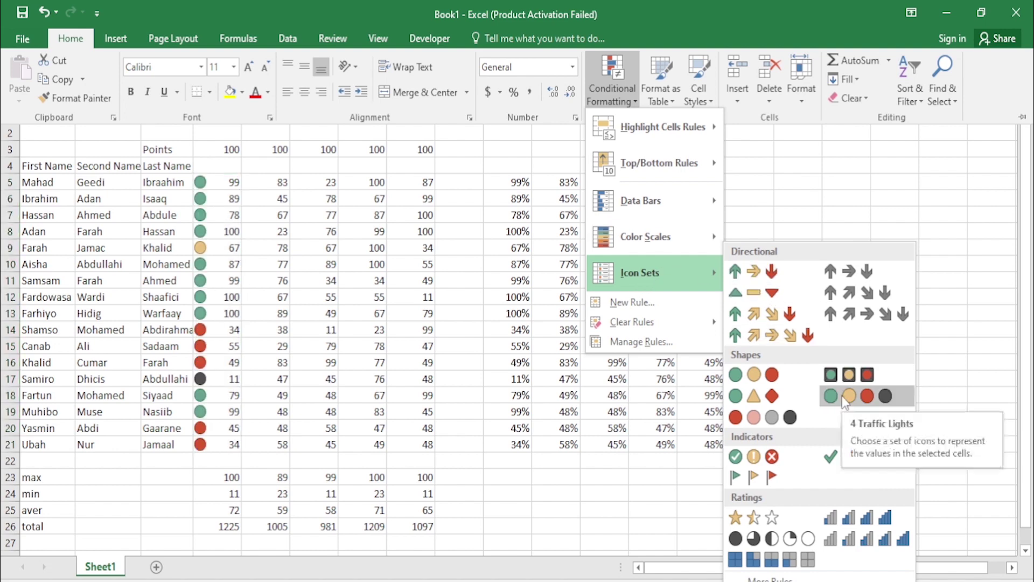
{"action": "left_click", "coordinate": [867, 397]}
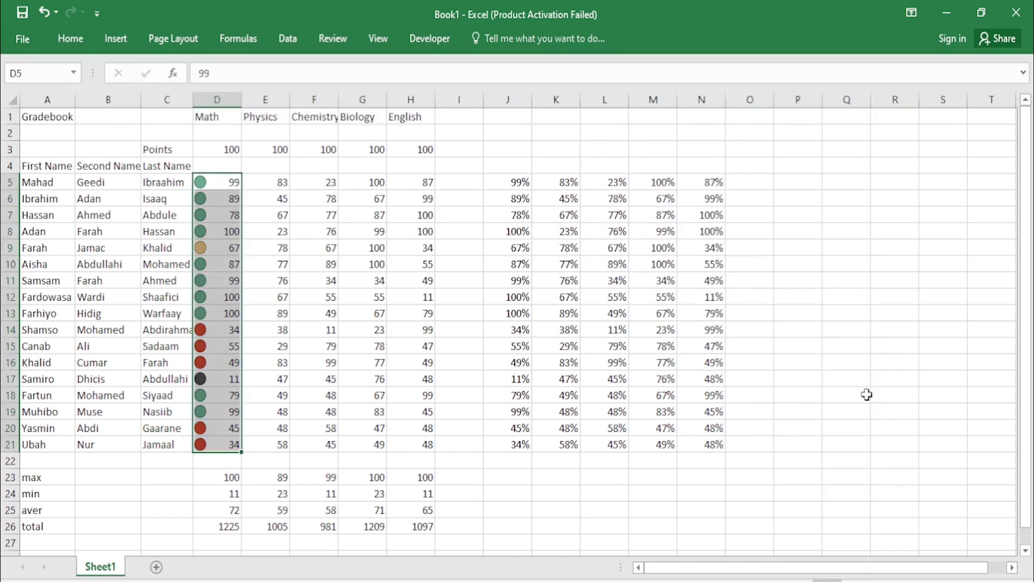
{"action": "left_click", "coordinate": [260, 195]}
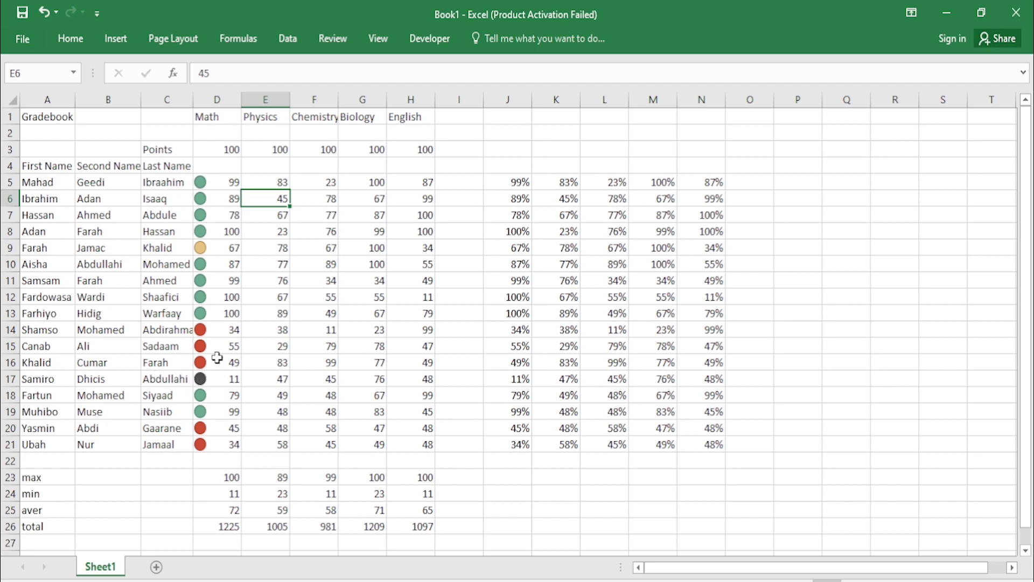
Step: Apply the 4 Traffic Lights icon set to the Physics through English scores in E5:H21
{"action": "left_click_drag", "start_coordinate": [277, 183], "coordinate": [405, 442]}
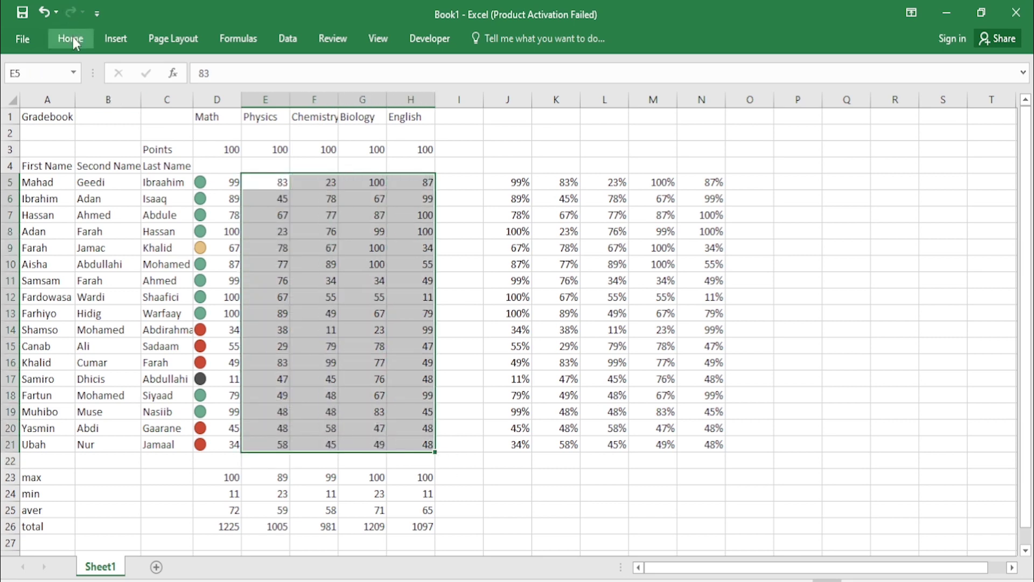
{"action": "left_click", "coordinate": [71, 38]}
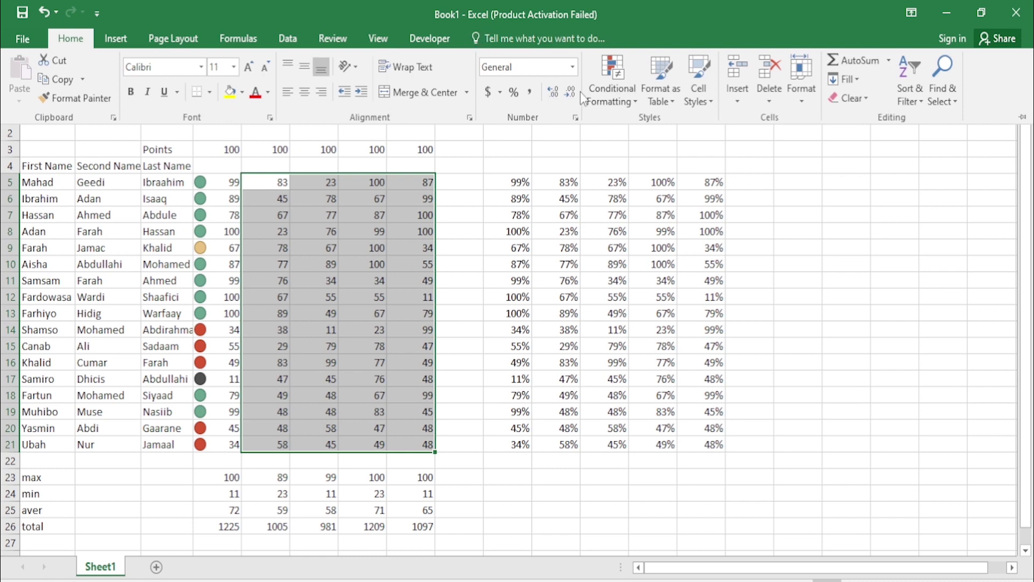
{"action": "left_click", "coordinate": [629, 96]}
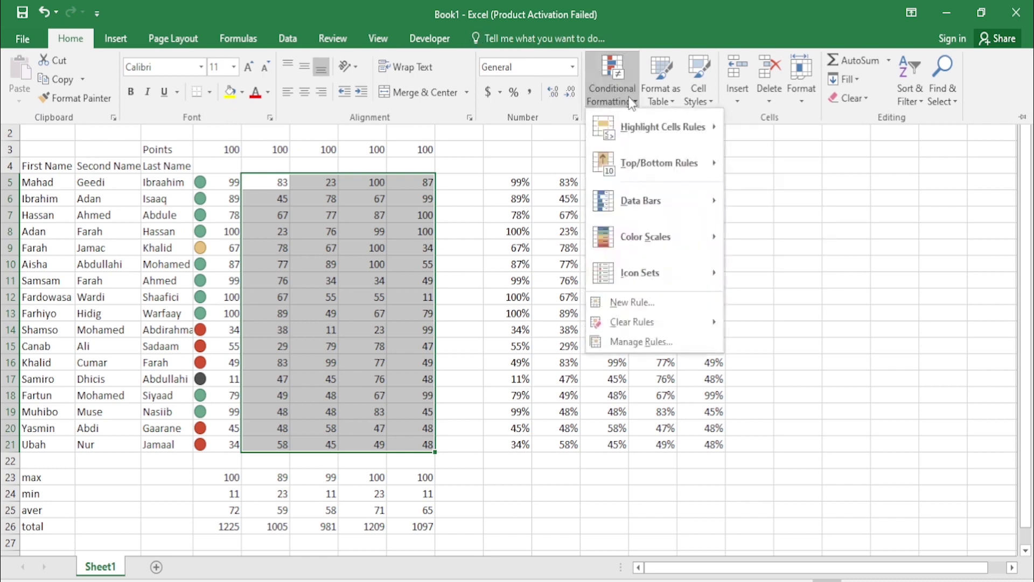
{"action": "mouse_move", "coordinate": [639, 120]}
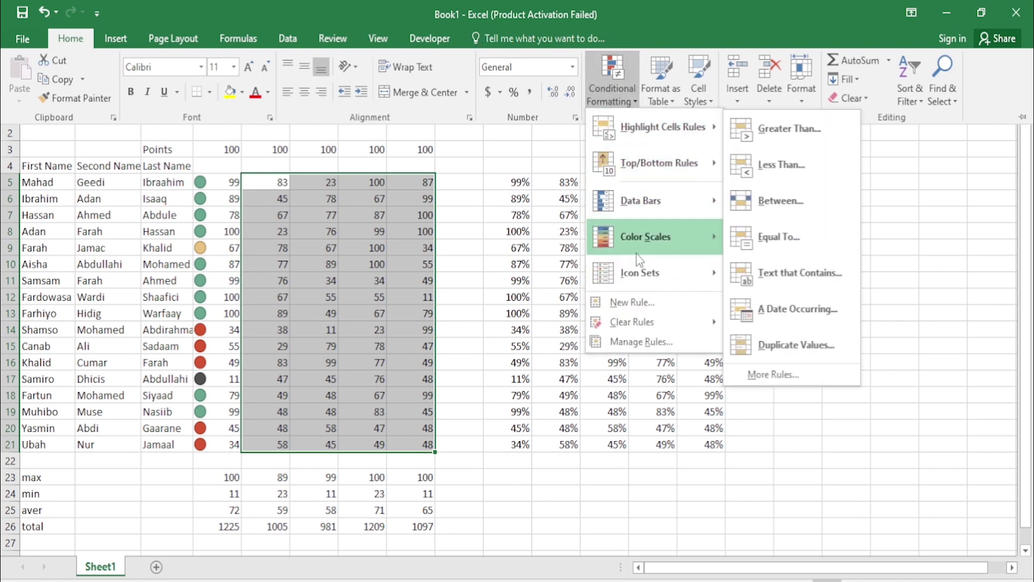
{"action": "mouse_move", "coordinate": [635, 262]}
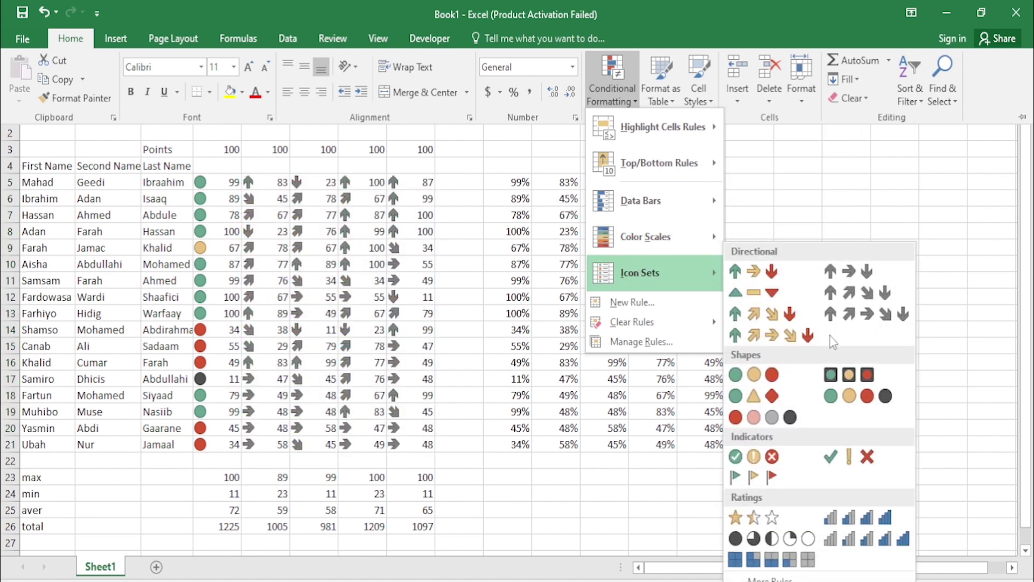
{"action": "left_click", "coordinate": [857, 392]}
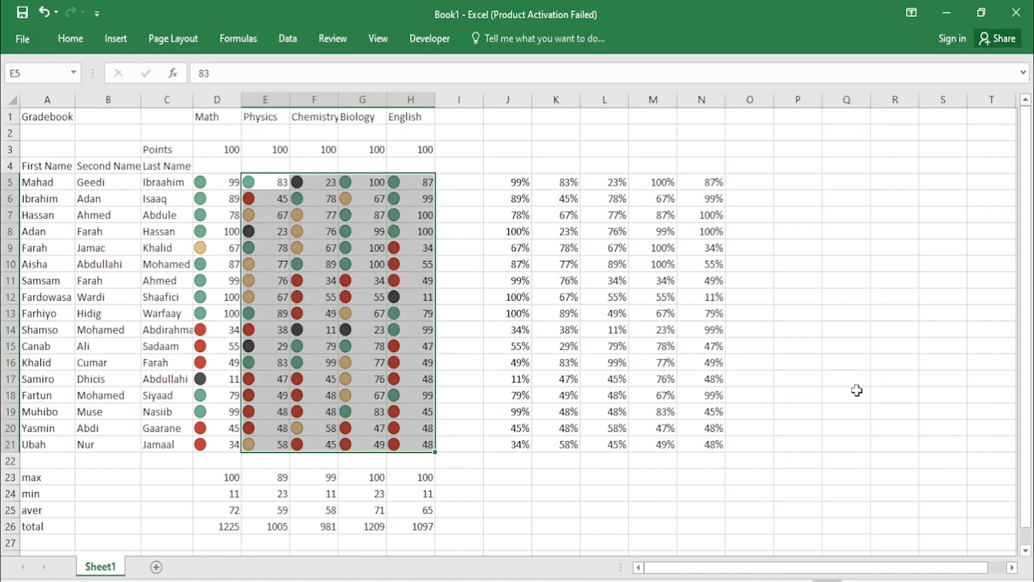
{"action": "left_click", "coordinate": [451, 393]}
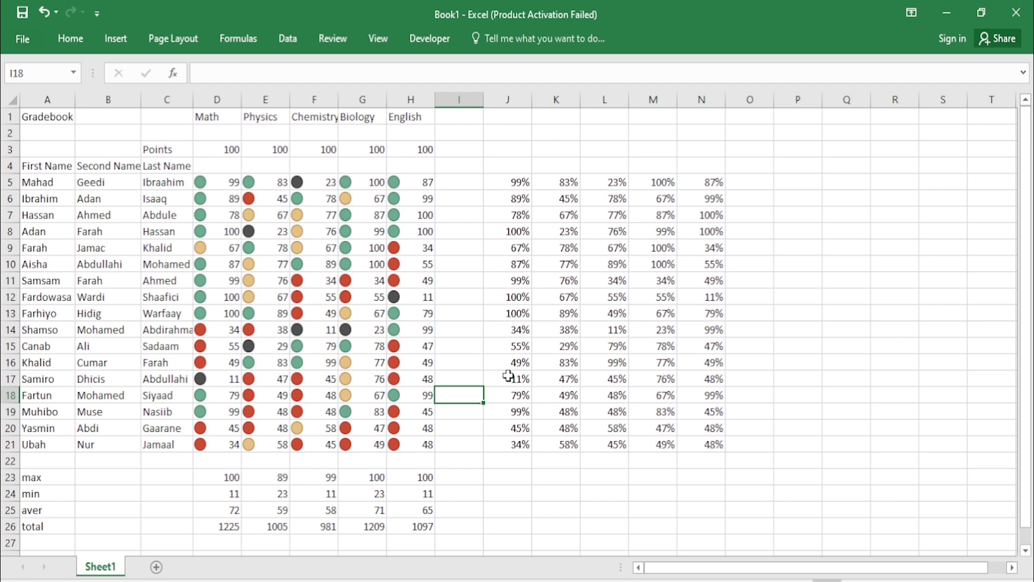
{"action": "left_click", "coordinate": [782, 263]}
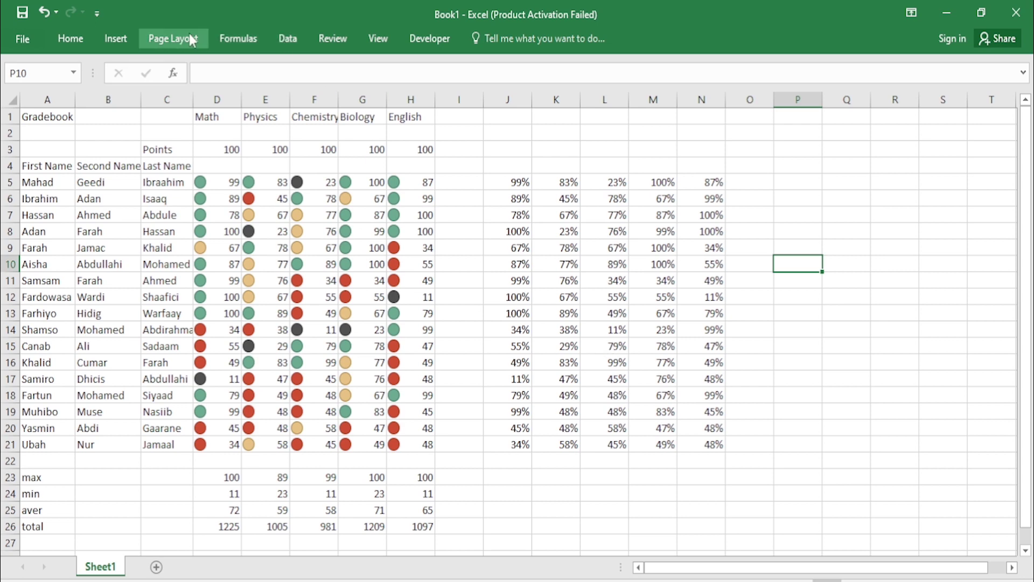
Step: Insert a 2-D clustered column chart of the Math scores in D5:D21
{"action": "left_click_drag", "start_coordinate": [236, 183], "coordinate": [238, 447]}
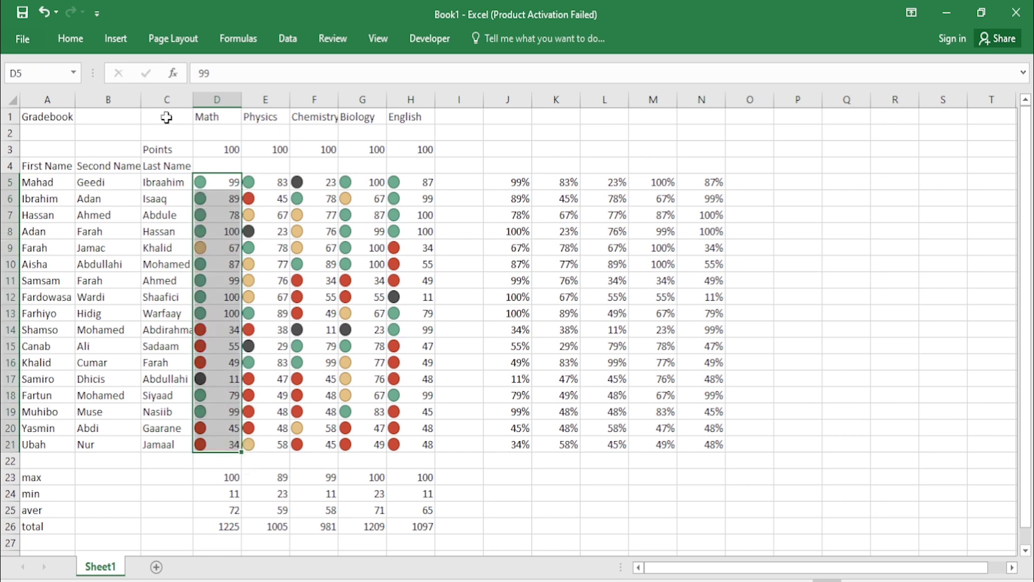
{"action": "left_click", "coordinate": [72, 42]}
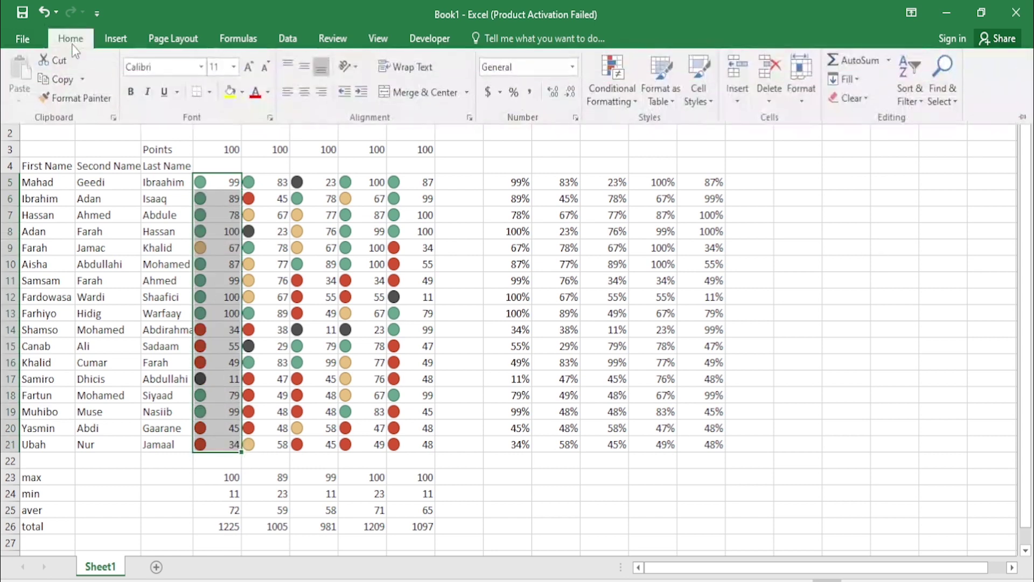
{"action": "left_click", "coordinate": [117, 40]}
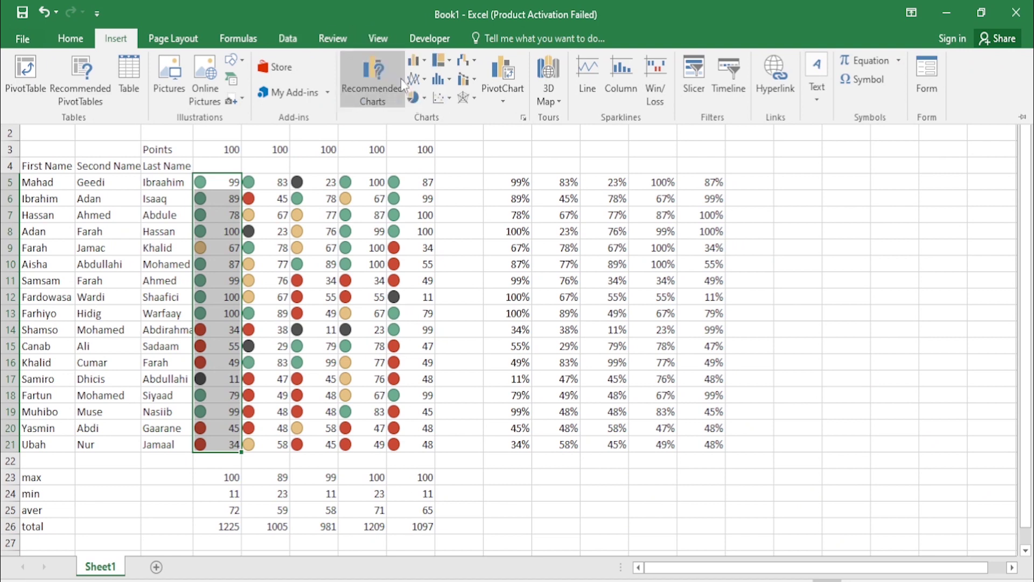
{"action": "left_click", "coordinate": [425, 63]}
{"action": "left_click", "coordinate": [425, 62]}
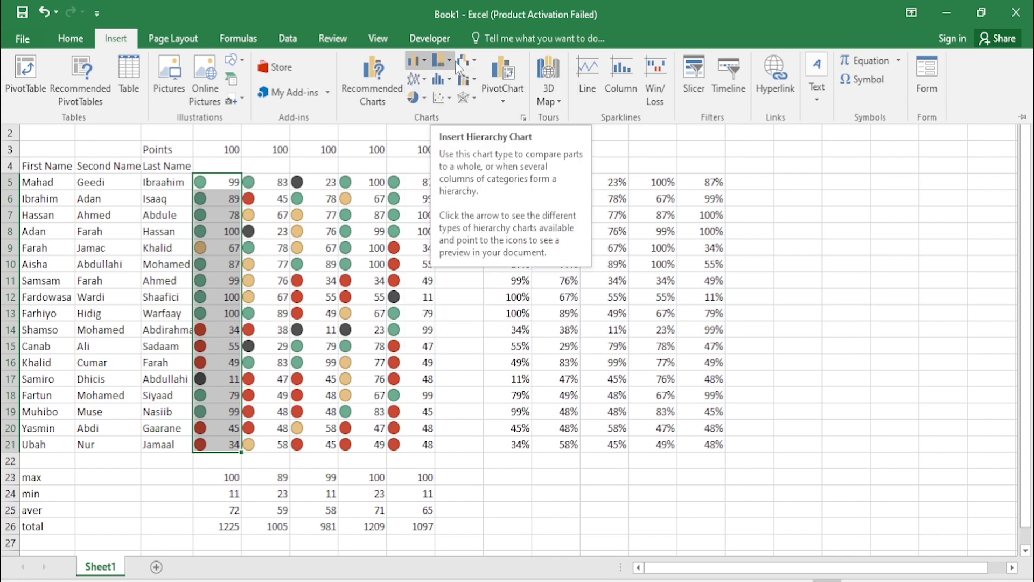
{"action": "left_click", "coordinate": [428, 62]}
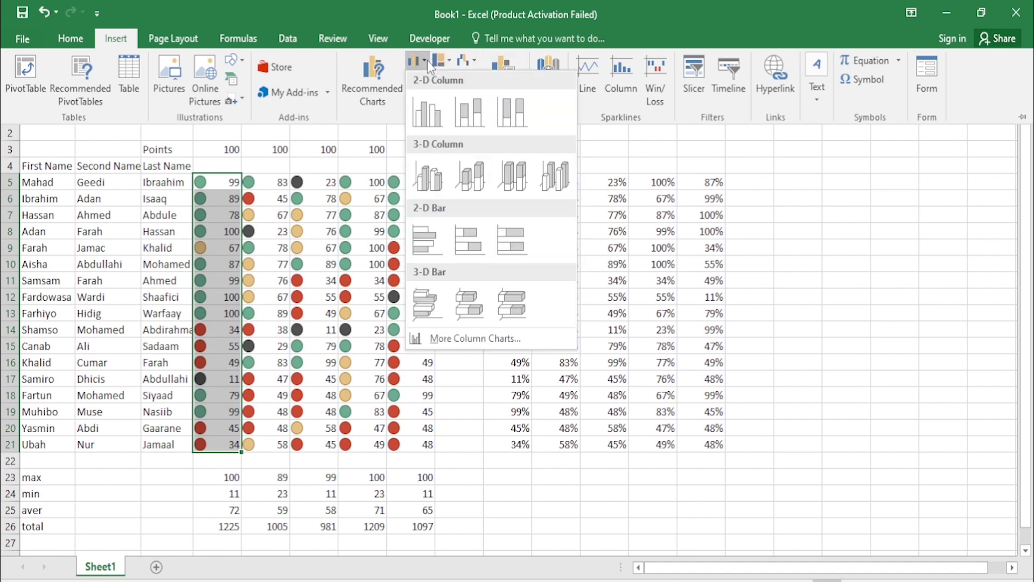
{"action": "left_click", "coordinate": [427, 114]}
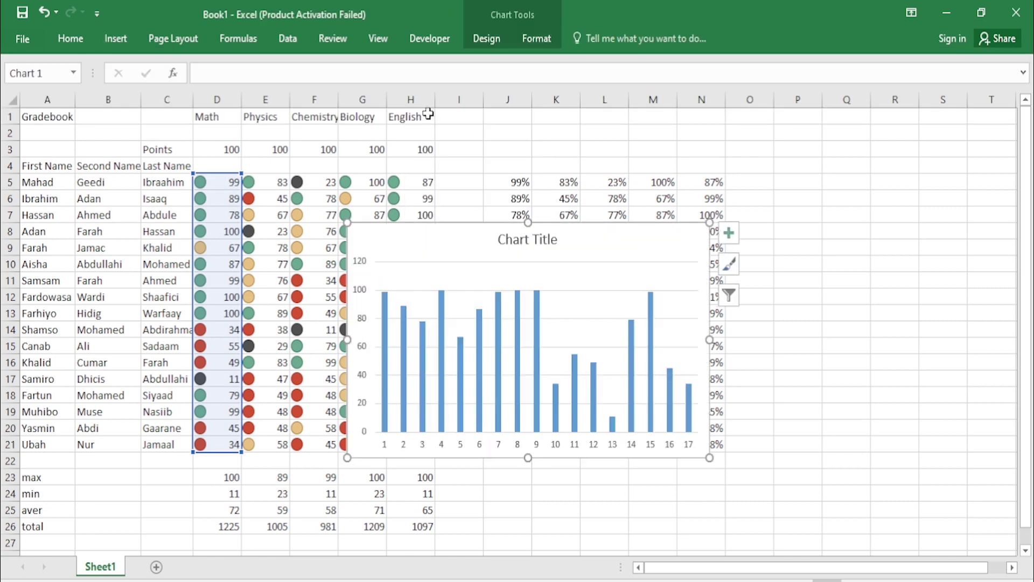
Step: Replace the default chart title with 'Math'
{"action": "double_click", "coordinate": [552, 239]}
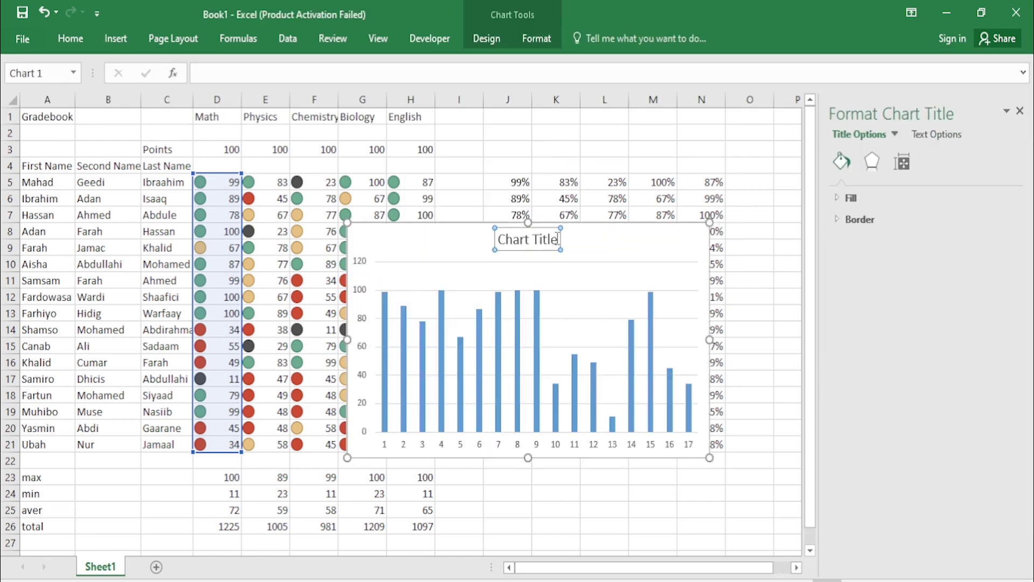
{"action": "left_click_drag", "start_coordinate": [552, 239], "coordinate": [497, 240]}
{"action": "key", "text": "BackSpace"}
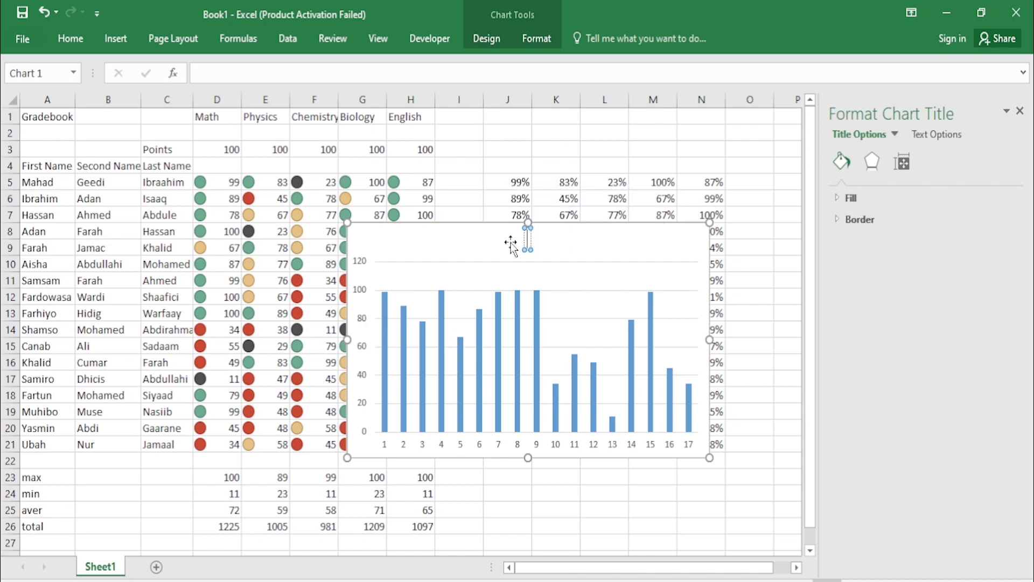
{"action": "type", "text": "Math"}
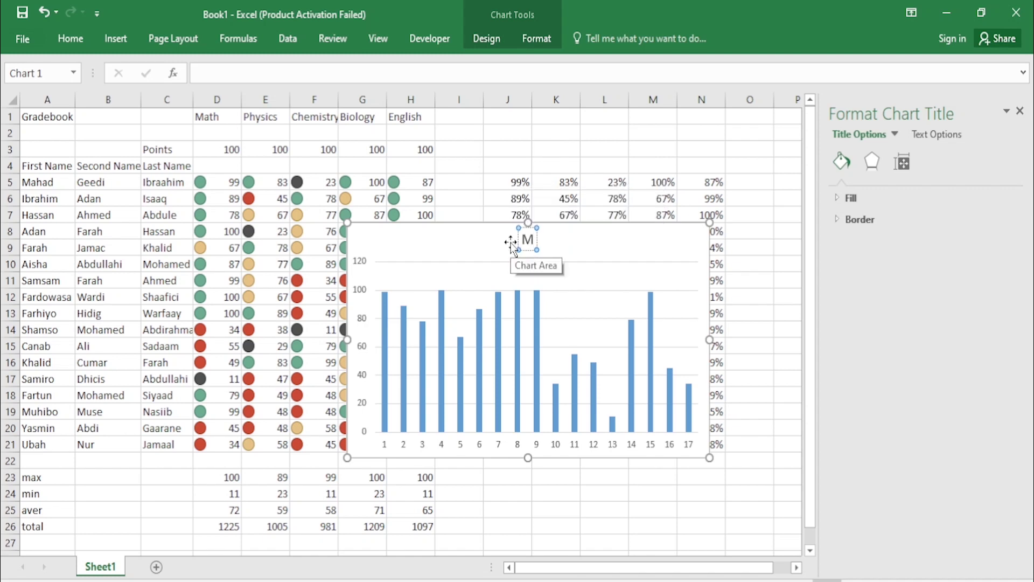
Step: Move the Math chart below the summary rows, then select the Physics scores E5:E21
{"action": "left_click", "coordinate": [583, 244]}
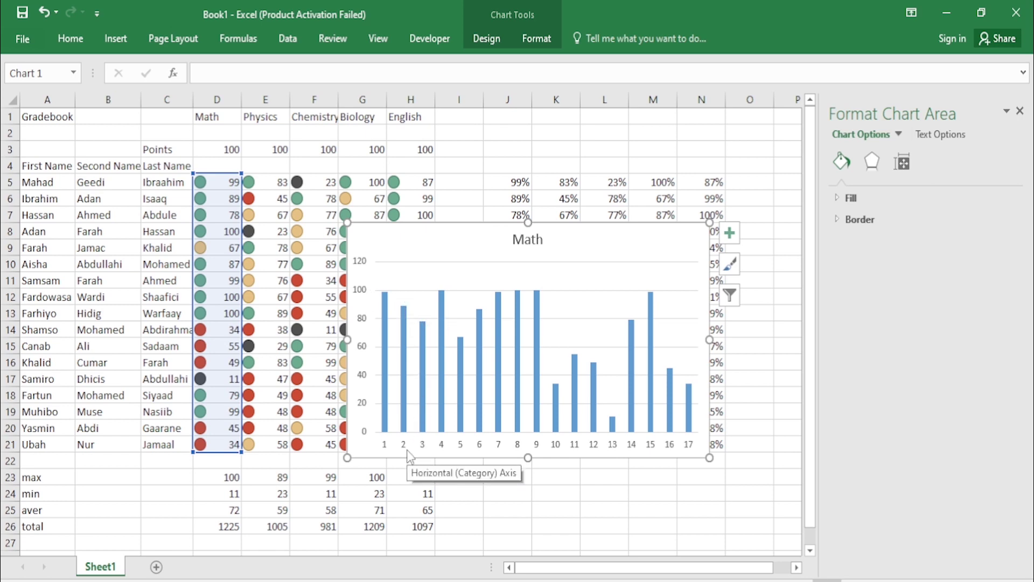
{"action": "mouse_move", "coordinate": [408, 359]}
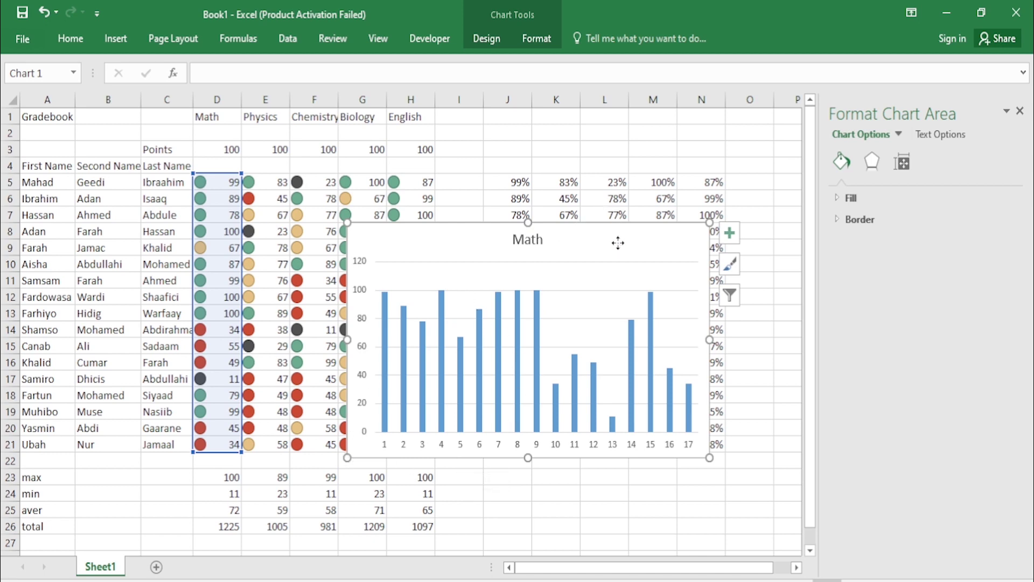
{"action": "left_click_drag", "start_coordinate": [619, 240], "coordinate": [395, 515]}
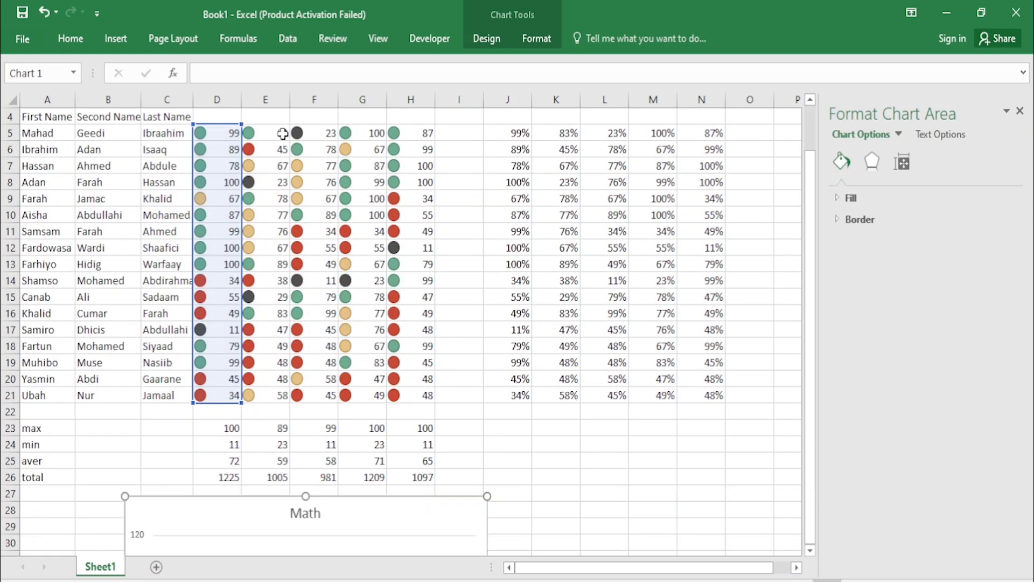
{"action": "left_click_drag", "start_coordinate": [282, 134], "coordinate": [275, 390]}
Step: Insert a 2-D clustered column chart of the Physics scores
{"action": "left_click", "coordinate": [78, 40]}
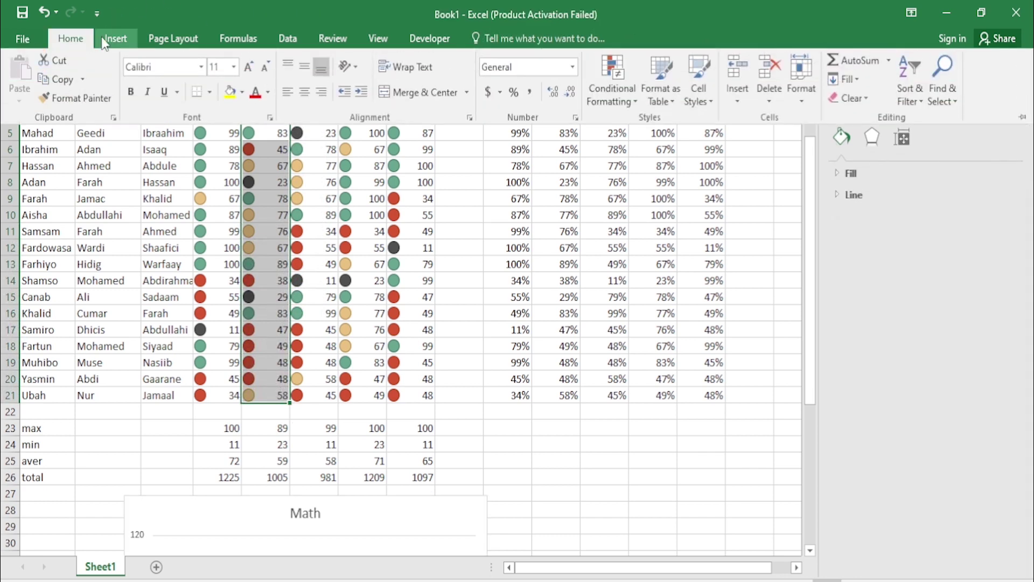
{"action": "left_click", "coordinate": [102, 41]}
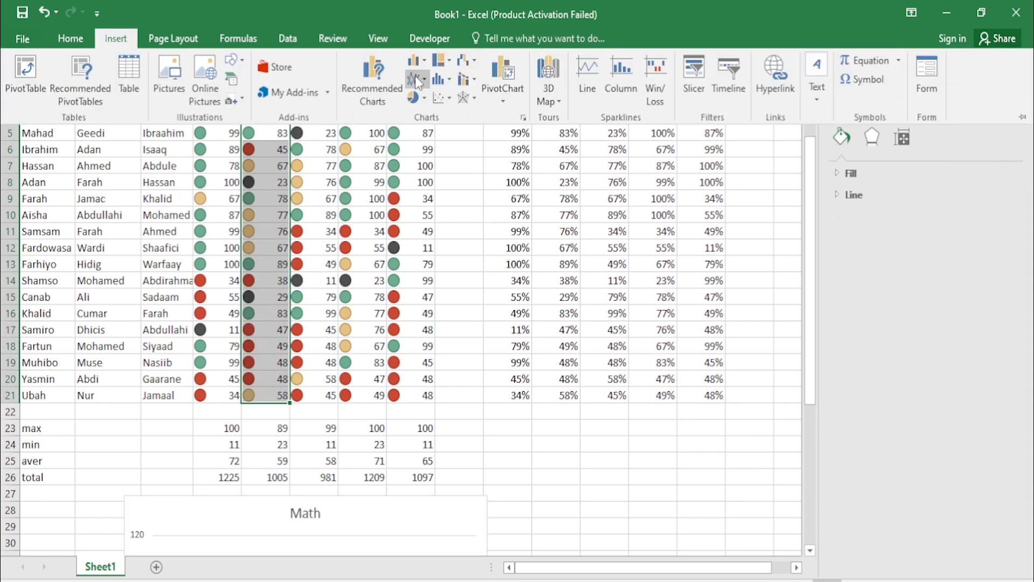
{"action": "left_click", "coordinate": [424, 61]}
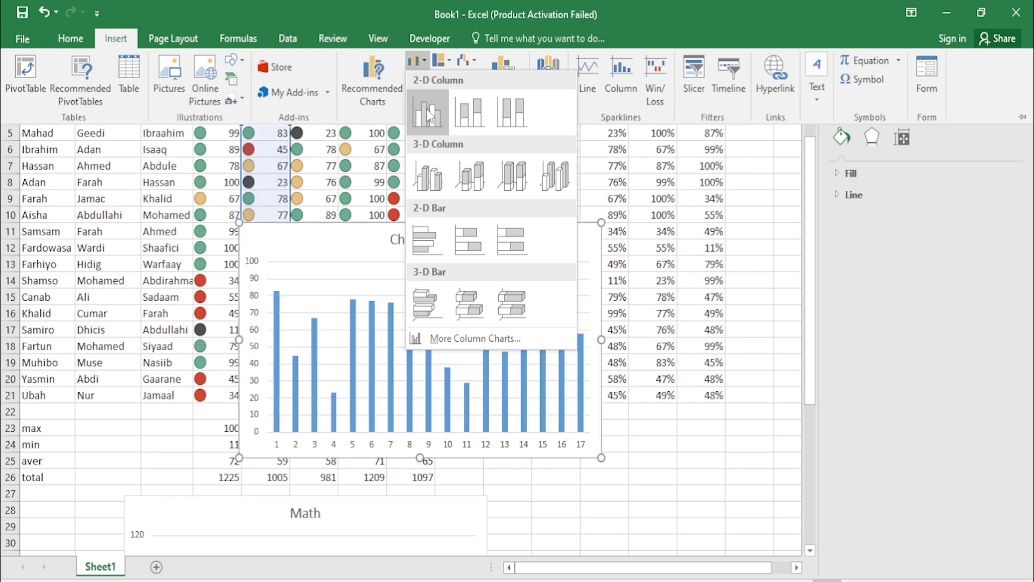
{"action": "left_click", "coordinate": [429, 114]}
Step: Replace the new chart's default title with 'Physics'
{"action": "left_click", "coordinate": [429, 239]}
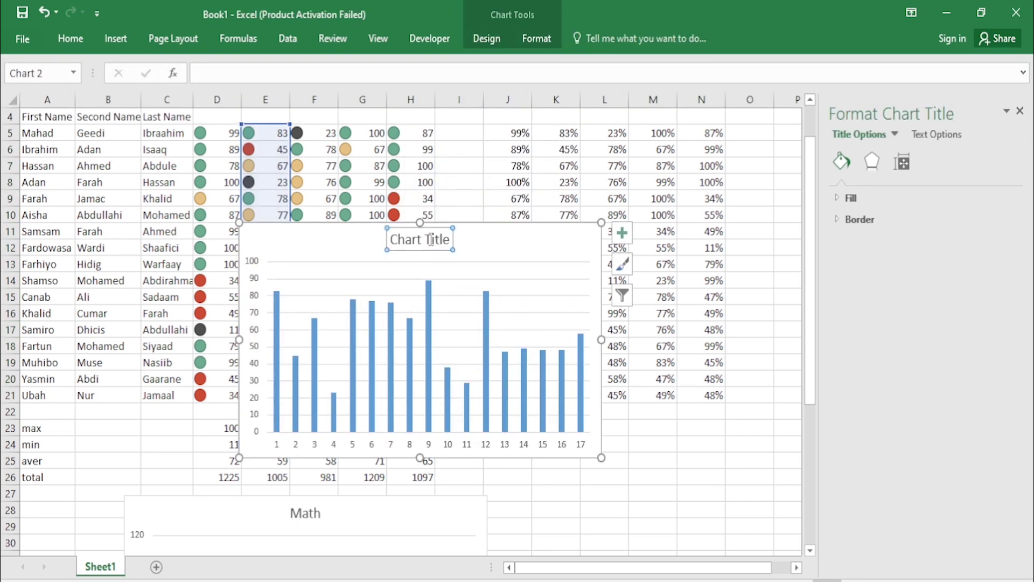
{"action": "left_click", "coordinate": [447, 239]}
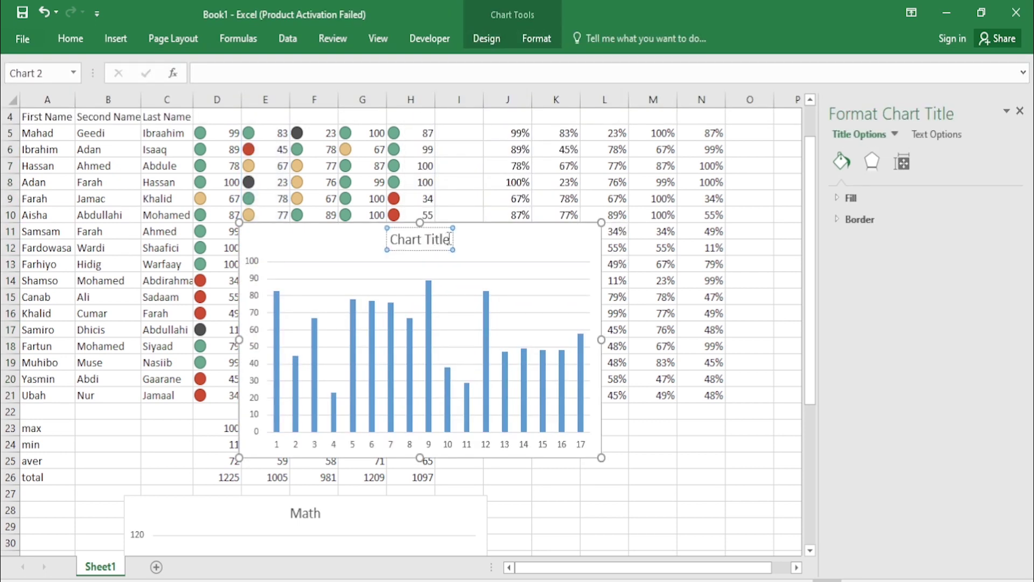
{"action": "key", "text": "BackSpace"}
{"action": "key", "text": "BackSpace"}
{"action": "key", "text": "BackSpace"}
{"action": "key", "text": "BackSpace"}
{"action": "key", "text": "BackSpace"}
{"action": "key", "text": "BackSpace"}
{"action": "key", "text": "BackSpace"}
{"action": "key", "text": "BackSpace"}
{"action": "key", "text": "BackSpace"}
{"action": "key", "text": "BackSpace"}
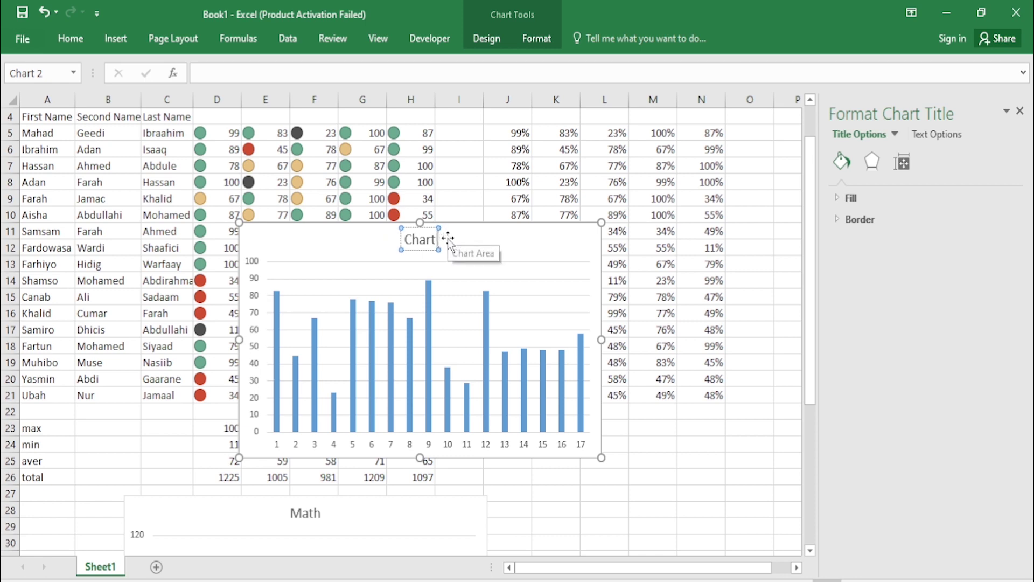
{"action": "key", "text": "BackSpace"}
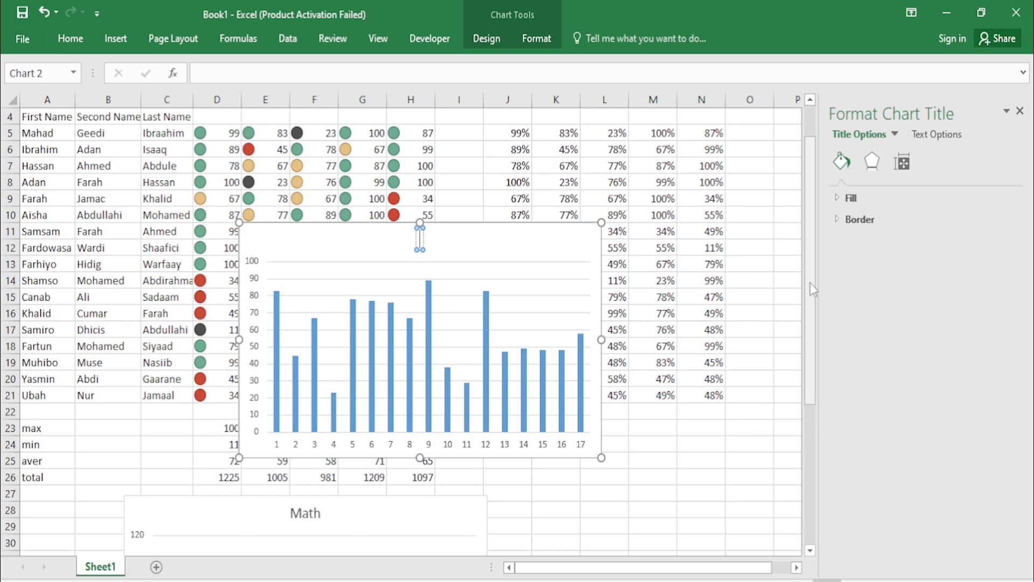
{"action": "left_click_drag", "start_coordinate": [810, 283], "coordinate": [817, 245]}
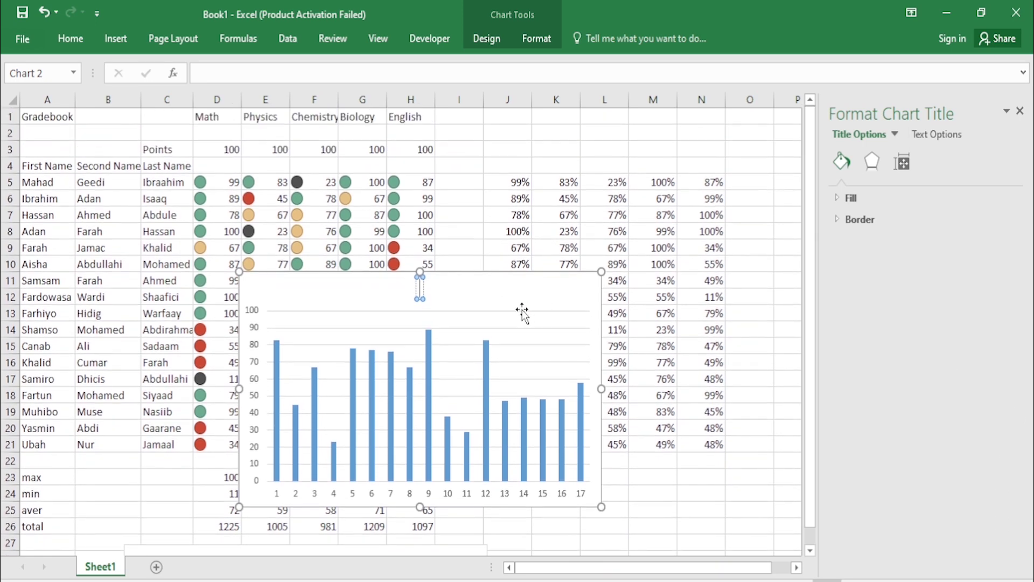
{"action": "type", "text": "Ph"}
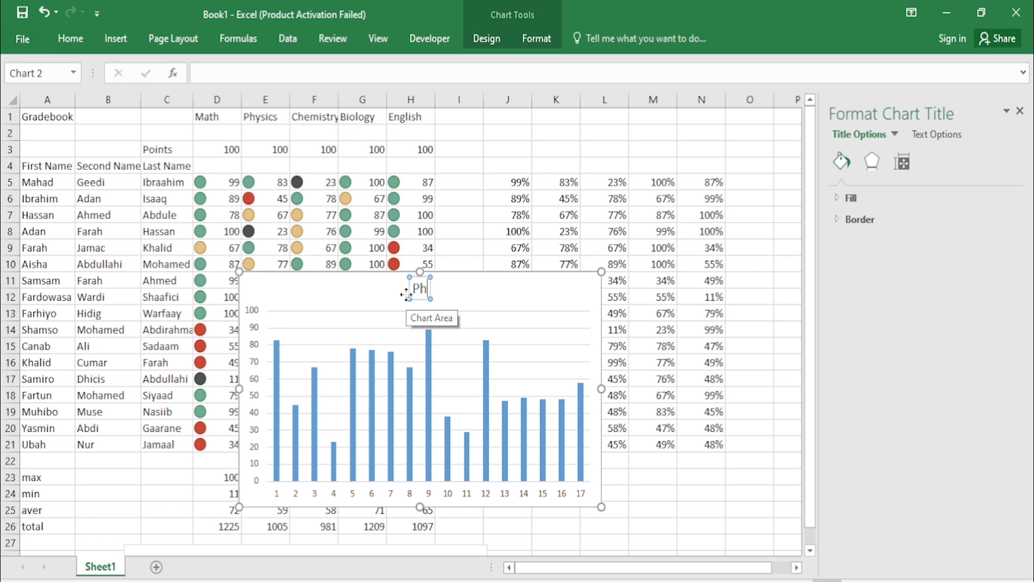
{"action": "type", "text": "ysi"}
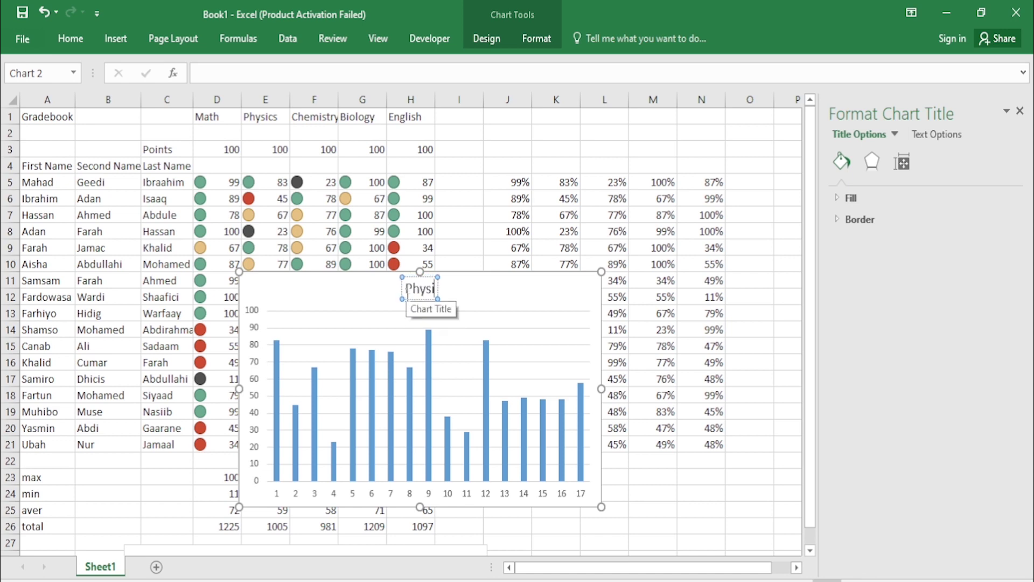
{"action": "type", "text": "cs"}
{"action": "left_click", "coordinate": [508, 296]}
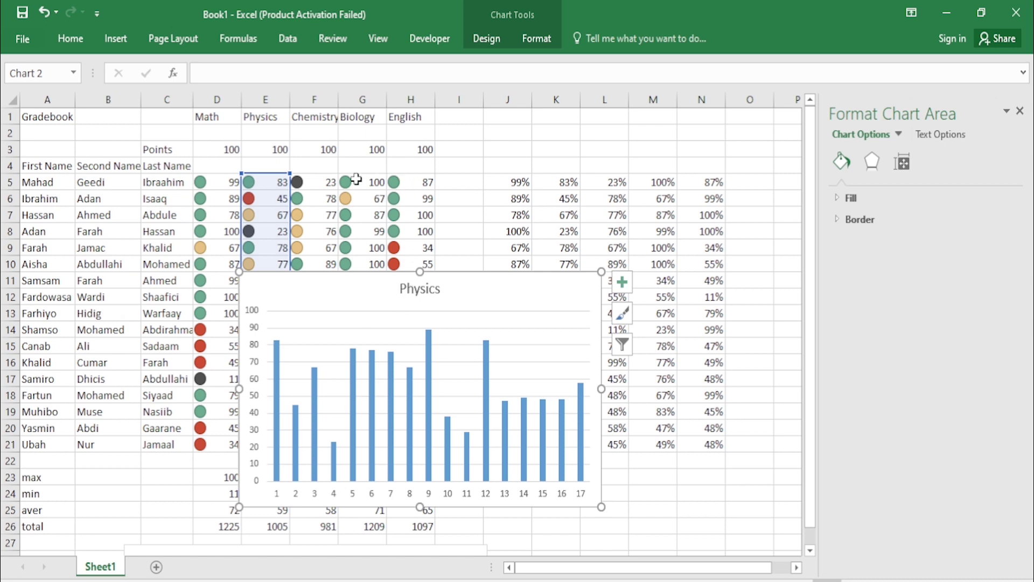
{"action": "left_click", "coordinate": [336, 183]}
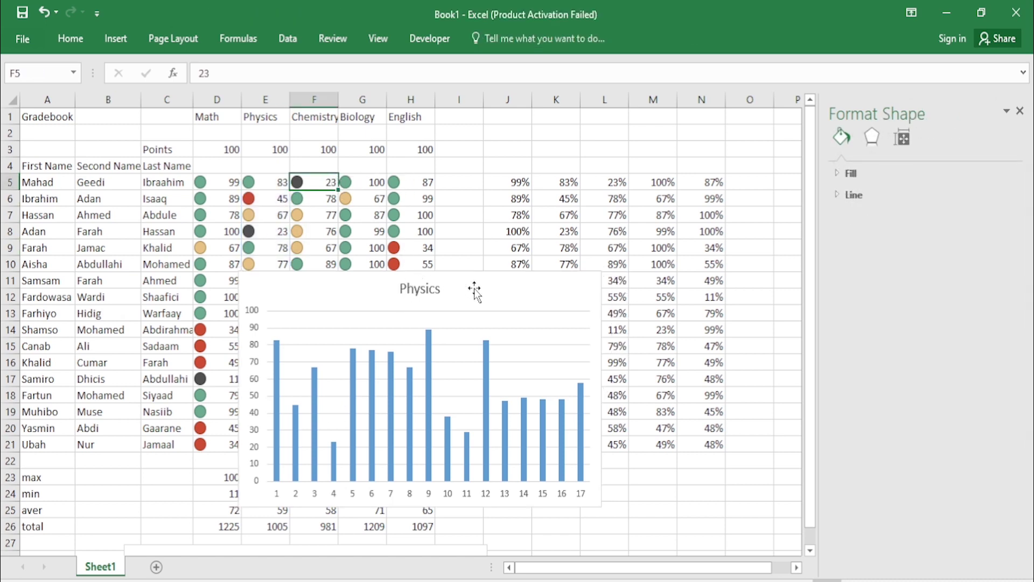
Step: Move the Physics chart below the table beside the Math chart, then select Chemistry scores F5:F21
{"action": "left_click", "coordinate": [493, 290]}
{"action": "left_click_drag", "start_coordinate": [493, 291], "coordinate": [703, 516]}
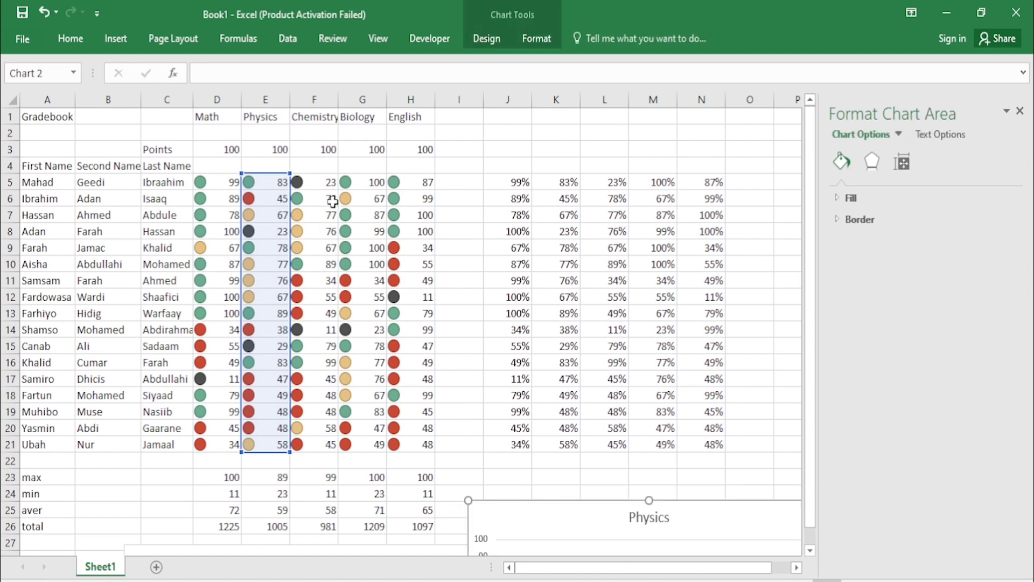
{"action": "left_click_drag", "start_coordinate": [329, 182], "coordinate": [331, 448]}
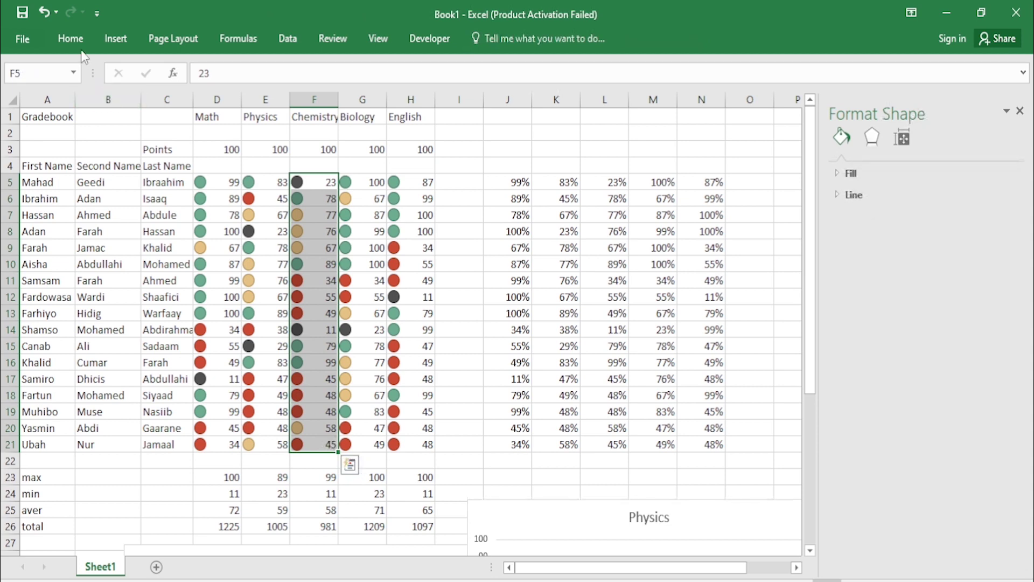
Step: Insert a 2-D clustered column chart of the Chemistry scores
{"action": "left_click", "coordinate": [104, 38]}
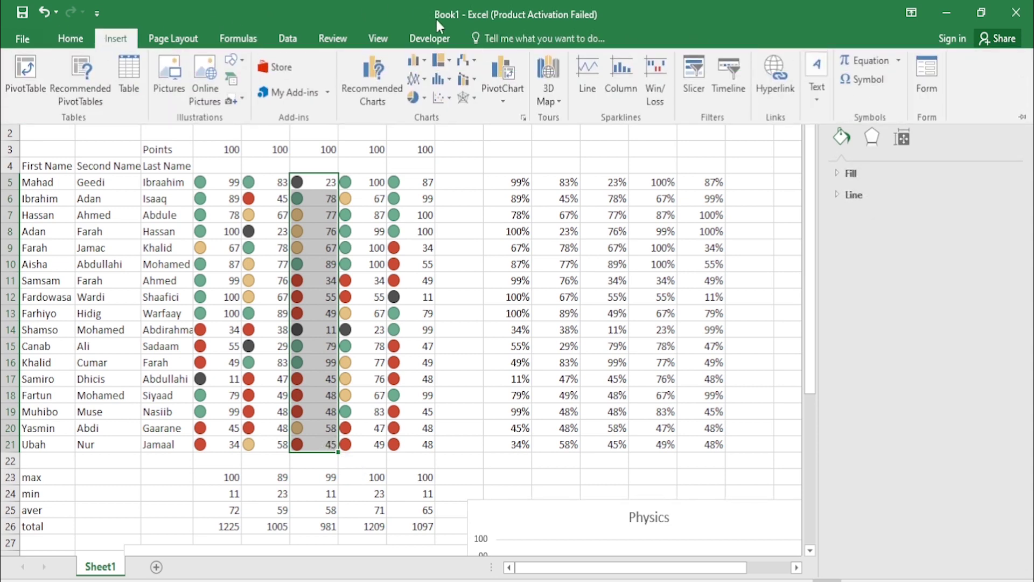
{"action": "left_click", "coordinate": [425, 61]}
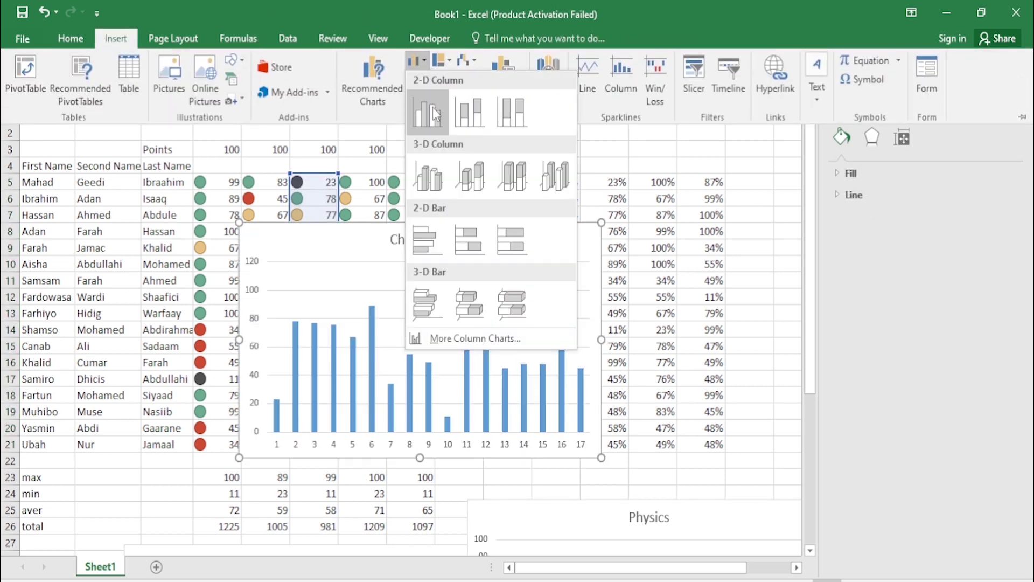
{"action": "left_click", "coordinate": [432, 108]}
Step: Title the new chart 'Chemistry' and nudge it slightly right and down
{"action": "left_click", "coordinate": [434, 244]}
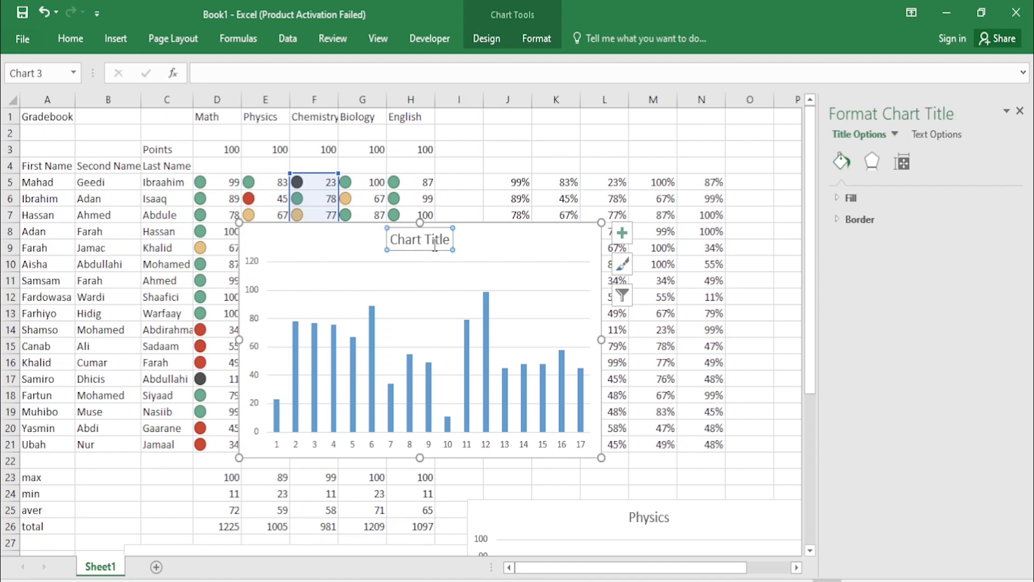
{"action": "left_click", "coordinate": [450, 241]}
{"action": "key", "text": "BackSpace"}
{"action": "key", "text": "BackSpace"}
{"action": "key", "text": "BackSpace"}
{"action": "key", "text": "BackSpace"}
{"action": "key", "text": "BackSpace"}
{"action": "key", "text": "BackSpace"}
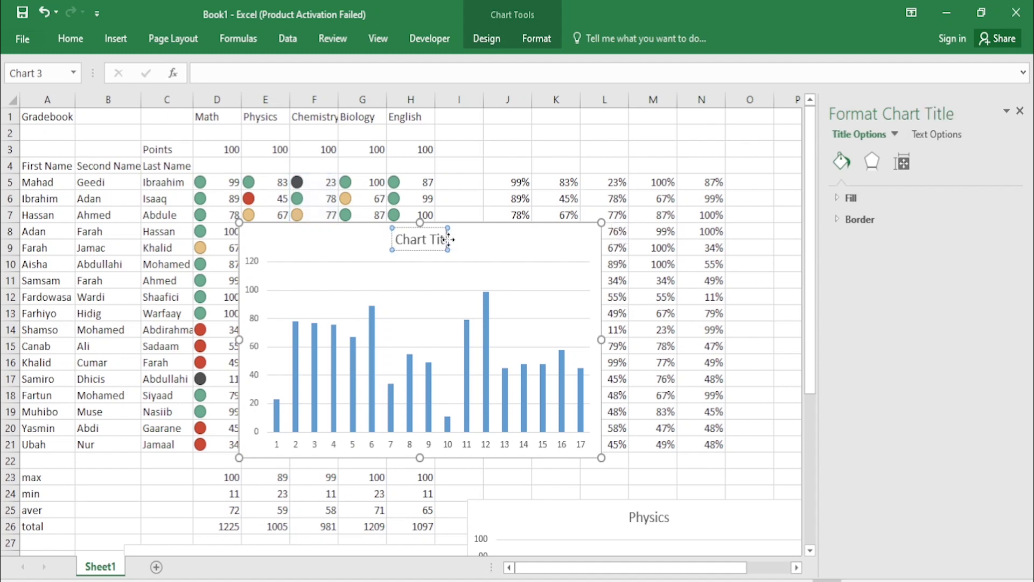
{"action": "key", "text": "BackSpace"}
{"action": "key", "text": "BackSpace"}
{"action": "key", "text": "BackSpace"}
{"action": "key", "text": "BackSpace"}
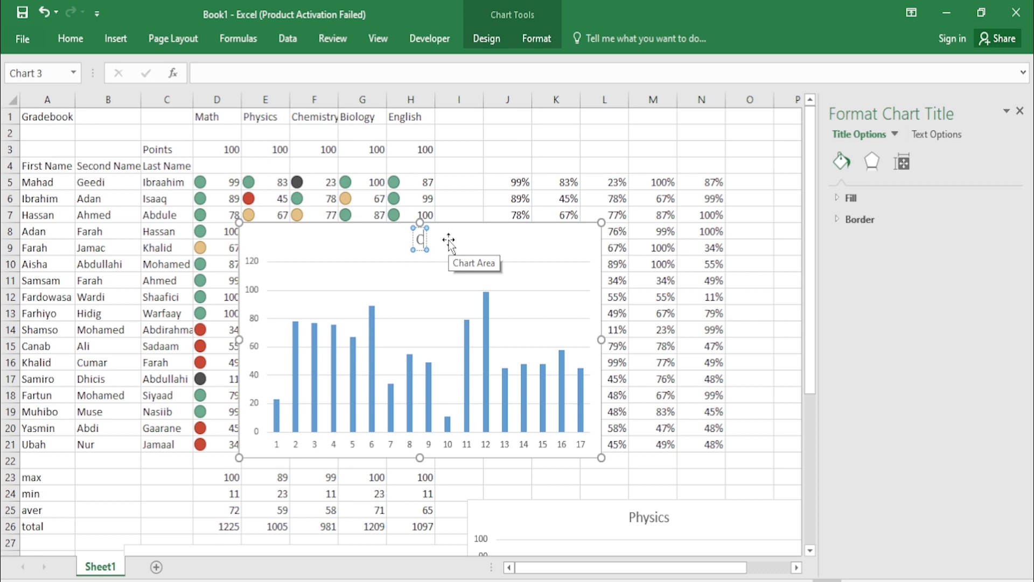
{"action": "type", "text": "himi"}
{"action": "key", "text": "BackSpace"}
{"action": "key", "text": "BackSpace"}
{"action": "key", "text": "BackSpace"}
{"action": "type", "text": "emistry"}
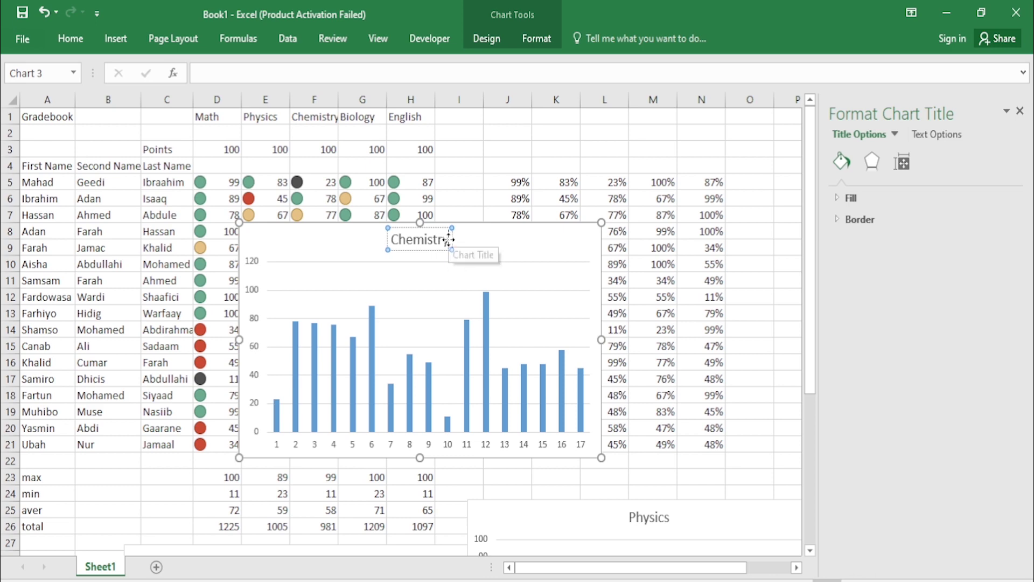
{"action": "left_click", "coordinate": [483, 240]}
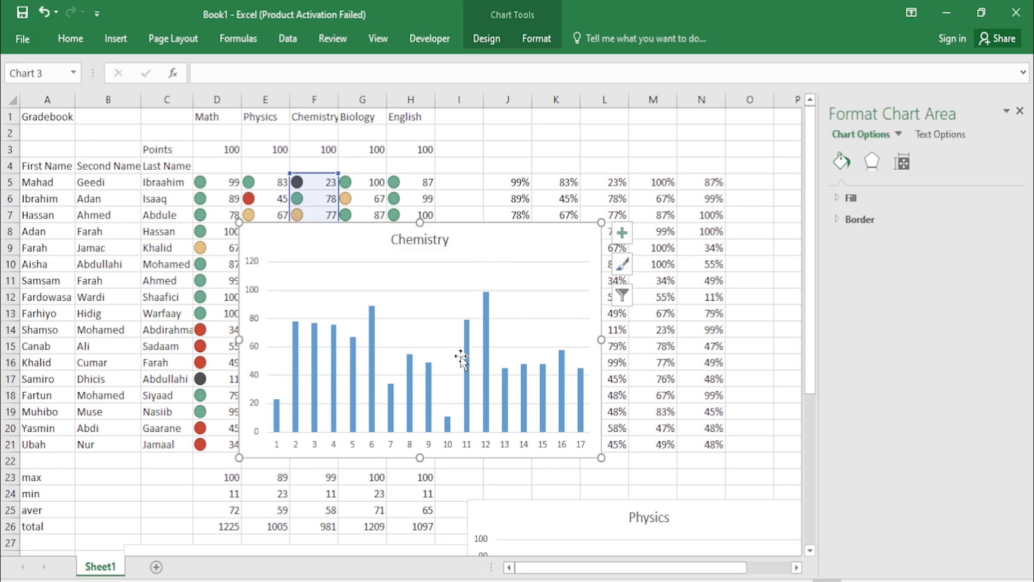
{"action": "left_click_drag", "start_coordinate": [487, 247], "coordinate": [590, 270]}
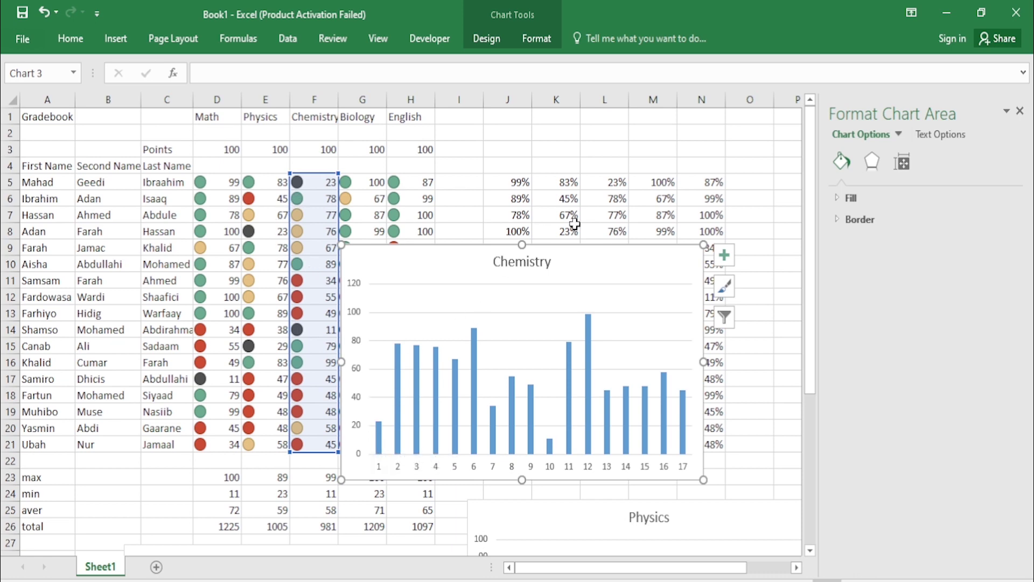
Step: Reposition the Chemistry chart to the upper right, clear of the scores, then select G5:G21
{"action": "left_click_drag", "start_coordinate": [609, 272], "coordinate": [668, 554]}
{"action": "left_click_drag", "start_coordinate": [555, 563], "coordinate": [555, 563]}
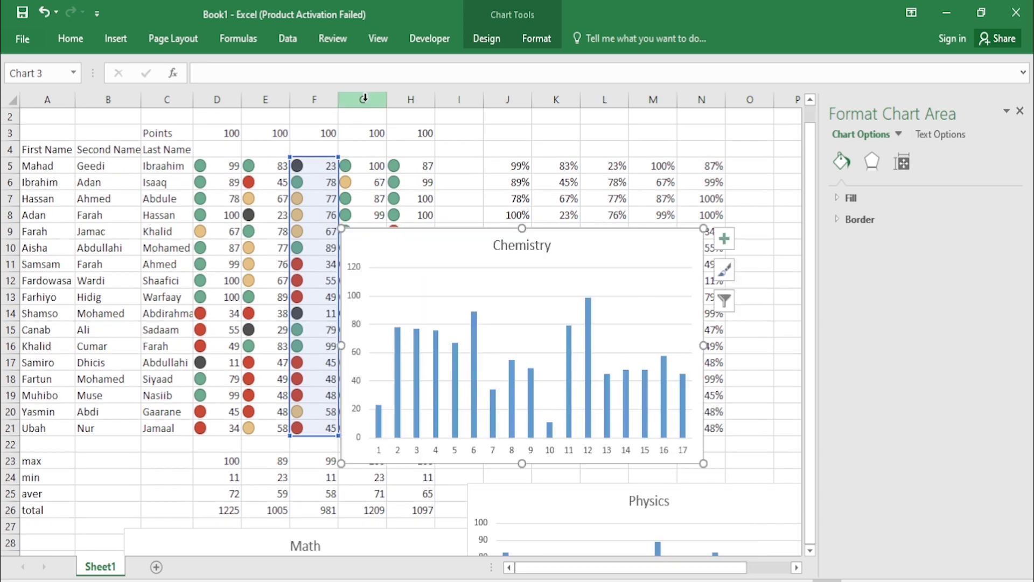
{"action": "left_click", "coordinate": [468, 195]}
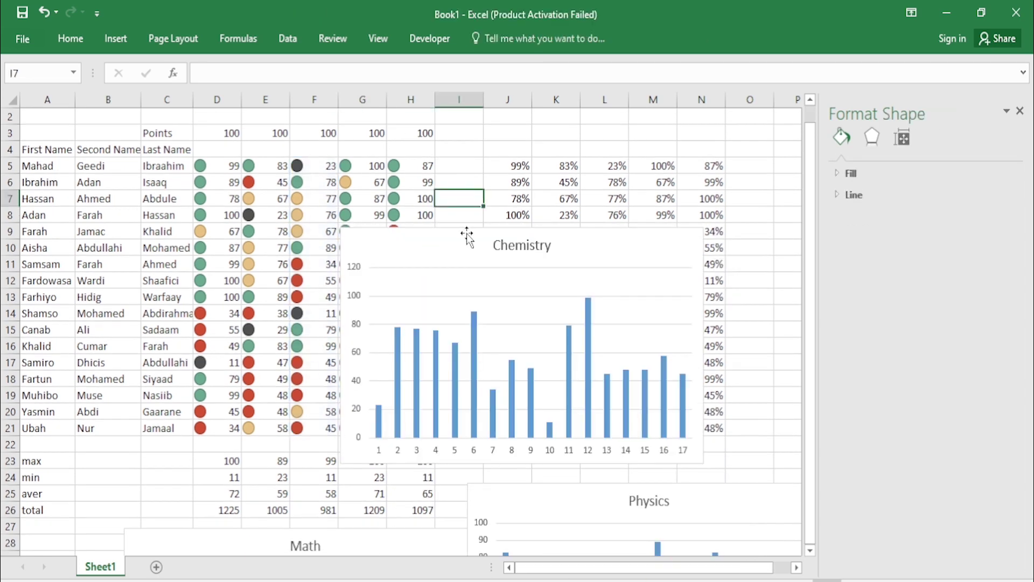
{"action": "left_click_drag", "start_coordinate": [467, 236], "coordinate": [454, 511]}
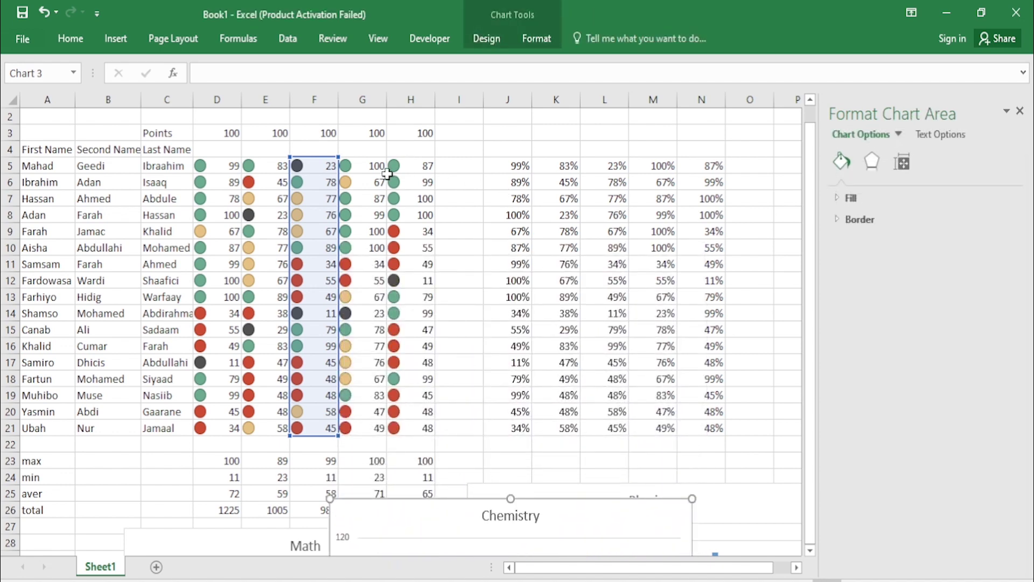
{"action": "left_click", "coordinate": [1021, 111]}
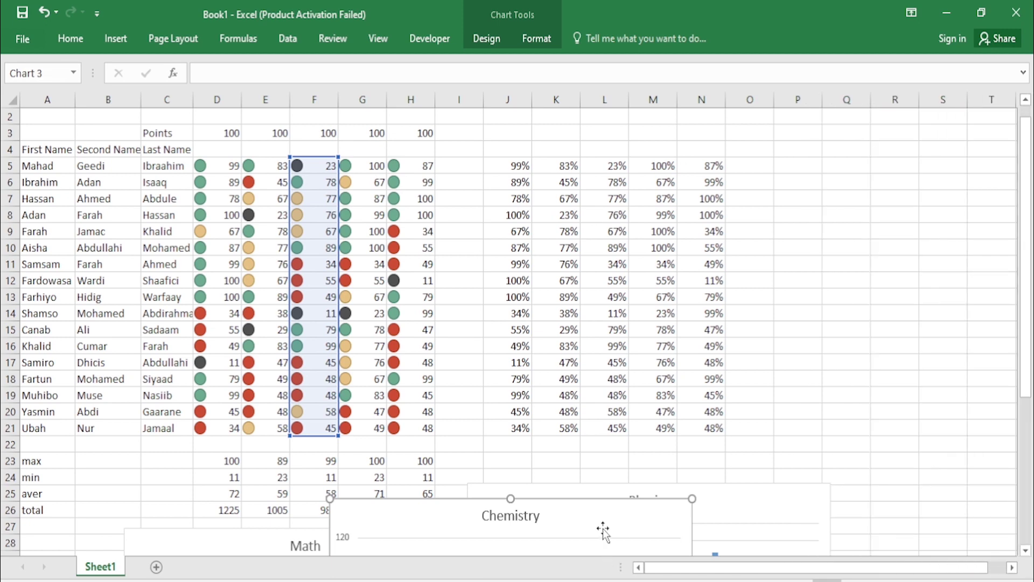
{"action": "left_click_drag", "start_coordinate": [603, 529], "coordinate": [882, 232]}
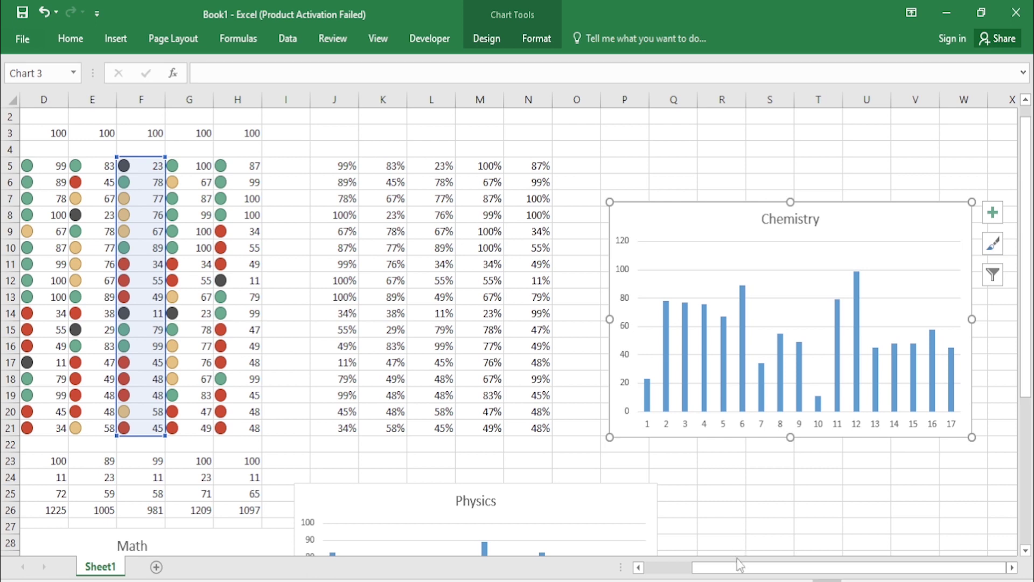
{"action": "left_click_drag", "start_coordinate": [741, 567], "coordinate": [675, 572]}
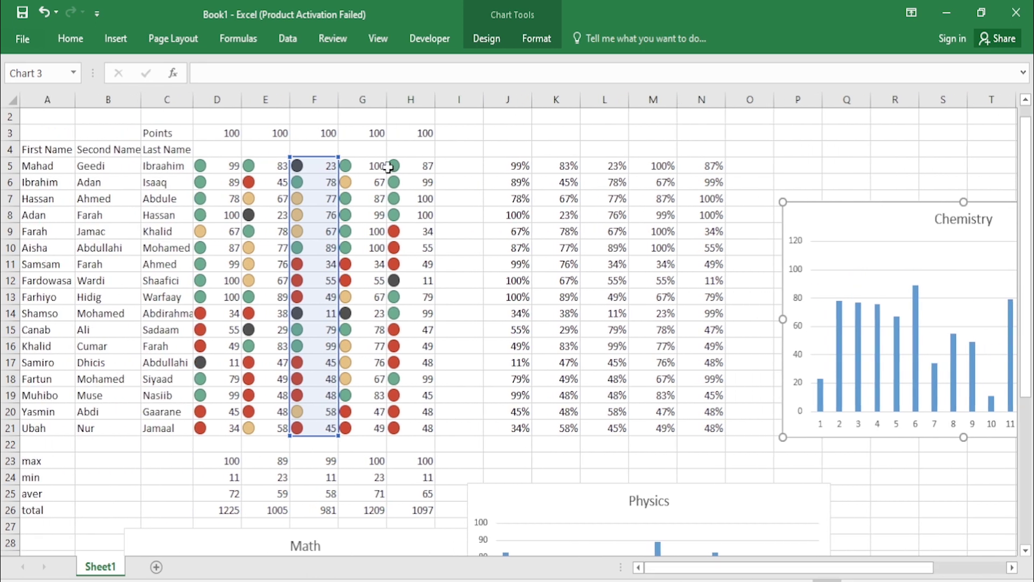
{"action": "left_click_drag", "start_coordinate": [379, 166], "coordinate": [364, 423]}
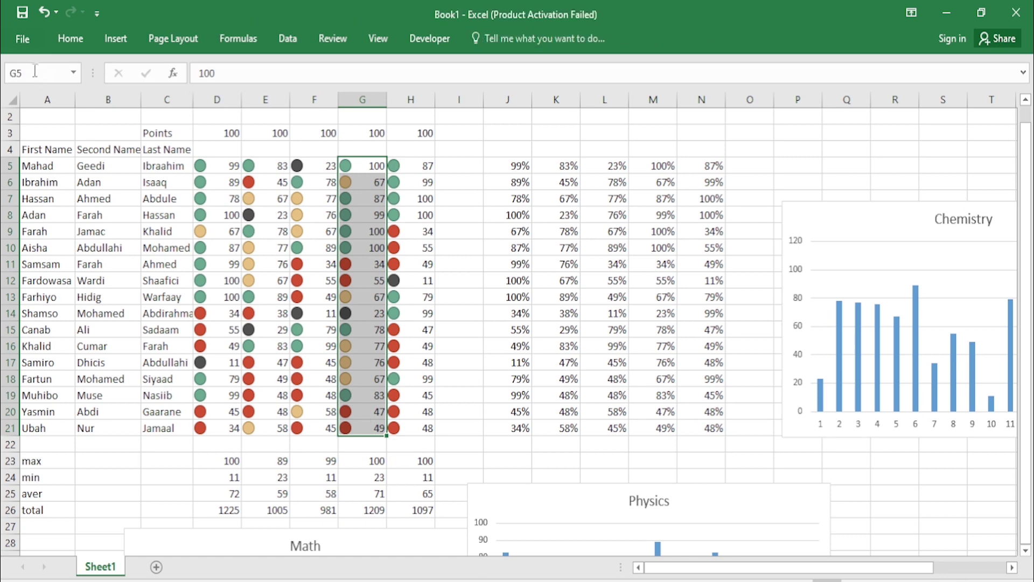
Step: Insert a 2-D clustered column chart of the G5:G21 scores
{"action": "left_click", "coordinate": [68, 43]}
{"action": "left_click", "coordinate": [115, 38]}
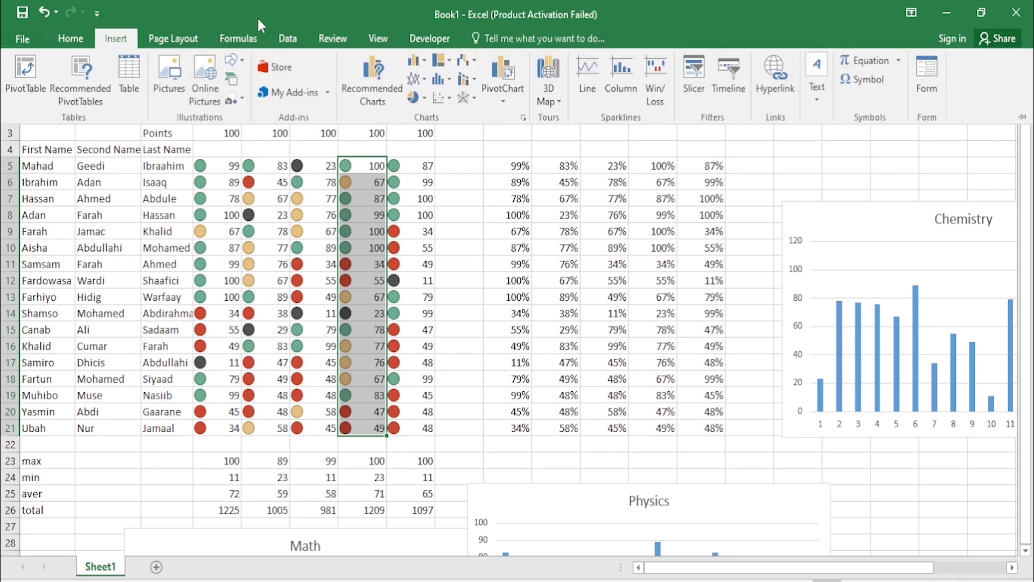
{"action": "left_click", "coordinate": [426, 65]}
{"action": "left_click", "coordinate": [431, 112]}
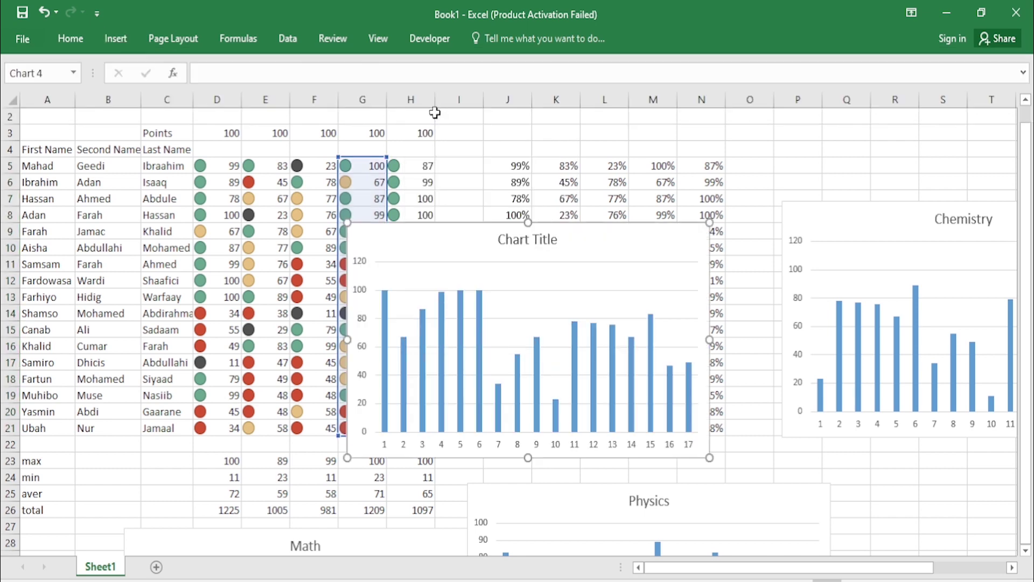
Step: Replace the placeholder 'Chart Title' with 'Biology'
{"action": "double_click", "coordinate": [537, 238]}
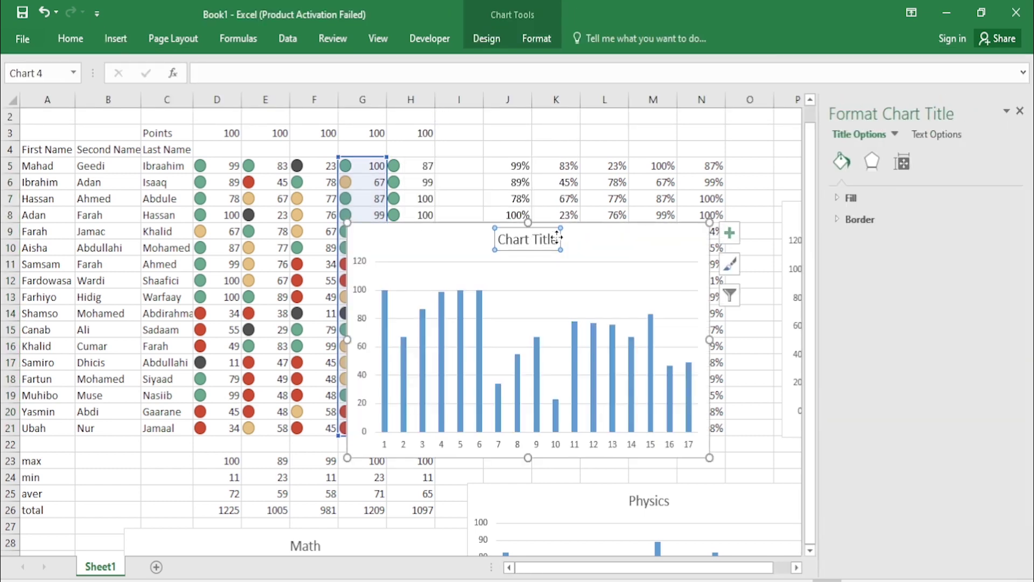
{"action": "left_click", "coordinate": [557, 237]}
{"action": "left_click_drag", "start_coordinate": [558, 239], "coordinate": [507, 245]}
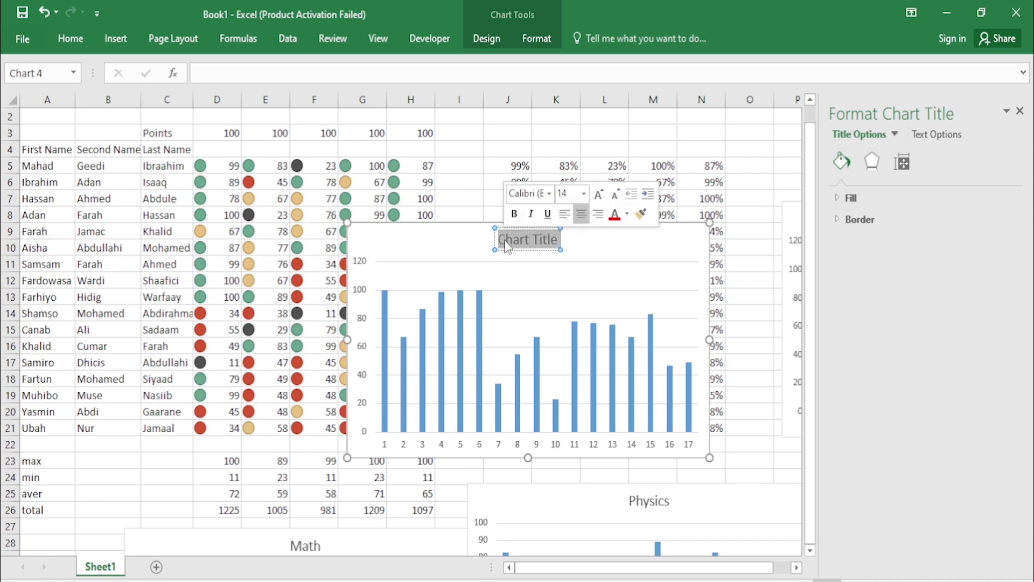
{"action": "key", "text": "BackSpace"}
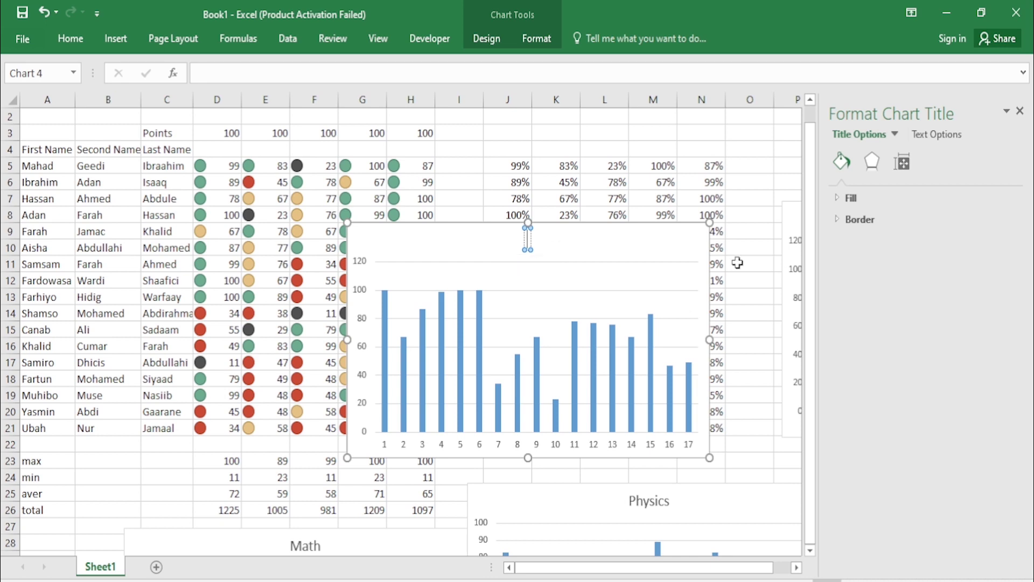
{"action": "type", "text": "Biology"}
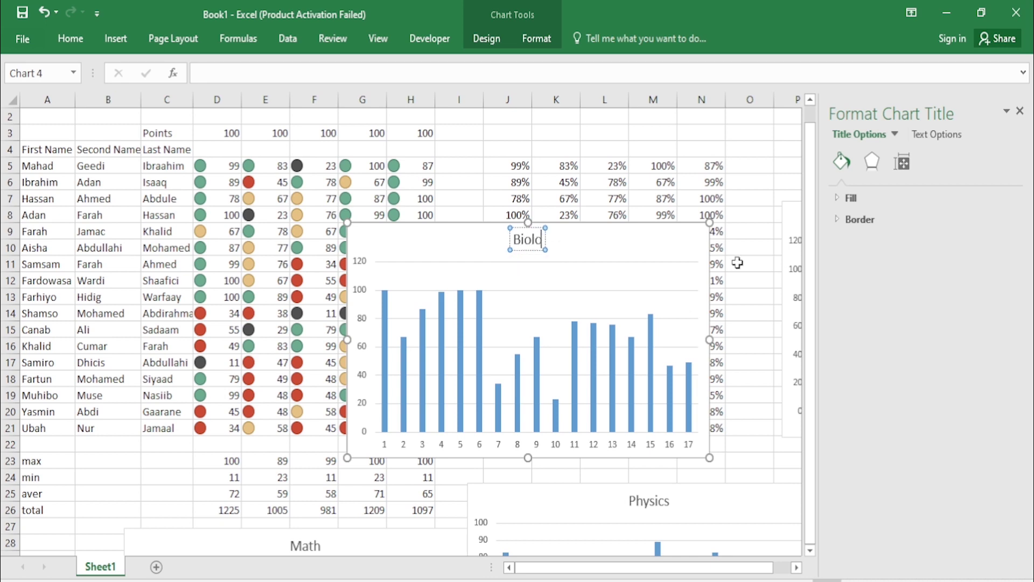
{"action": "left_click", "coordinate": [639, 246]}
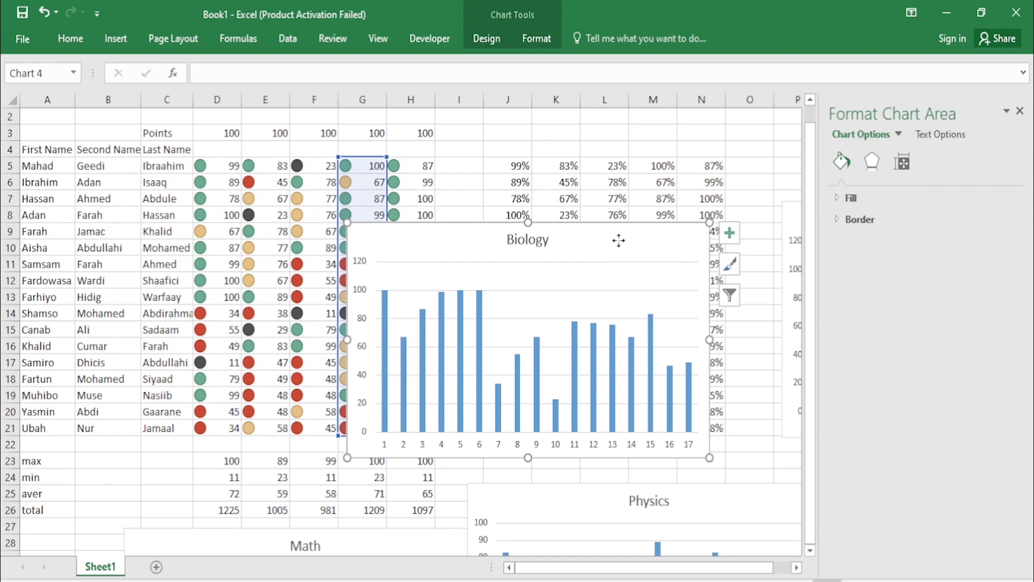
Step: Drag the Biology chart down below the scores
{"action": "left_click_drag", "start_coordinate": [617, 246], "coordinate": [688, 403]}
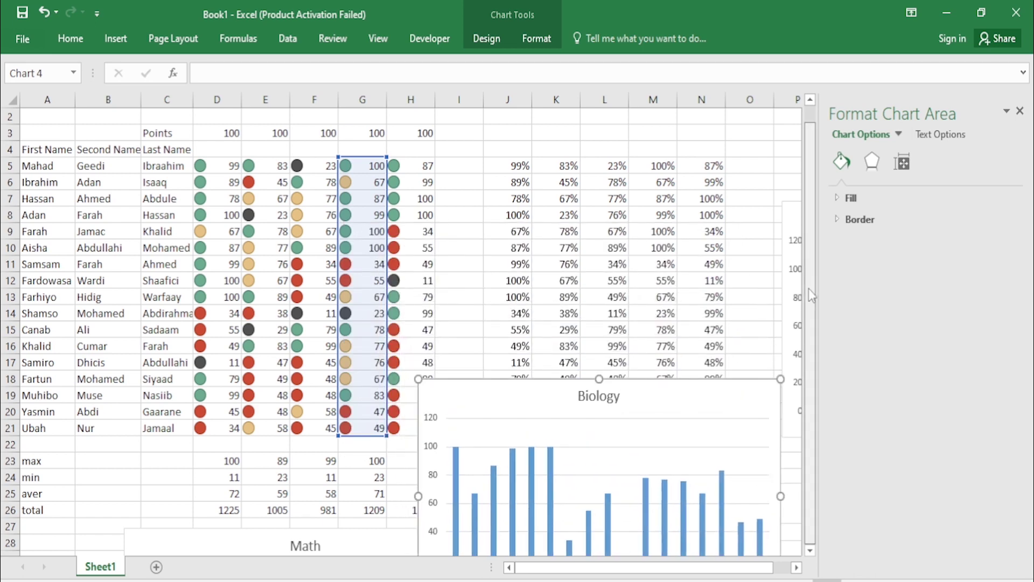
{"action": "left_click_drag", "start_coordinate": [809, 289], "coordinate": [806, 243]}
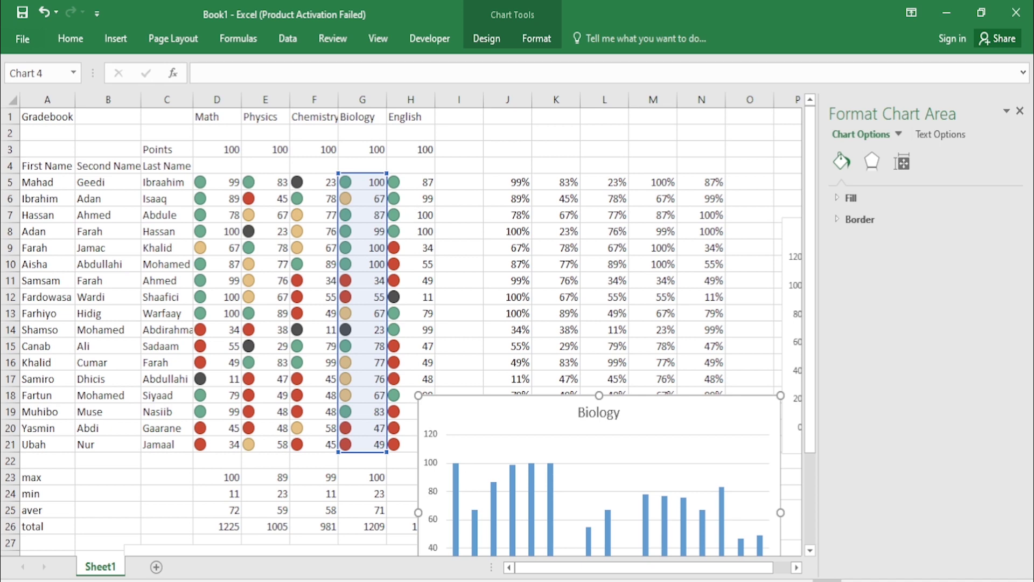
{"action": "left_click_drag", "start_coordinate": [548, 416], "coordinate": [545, 558]}
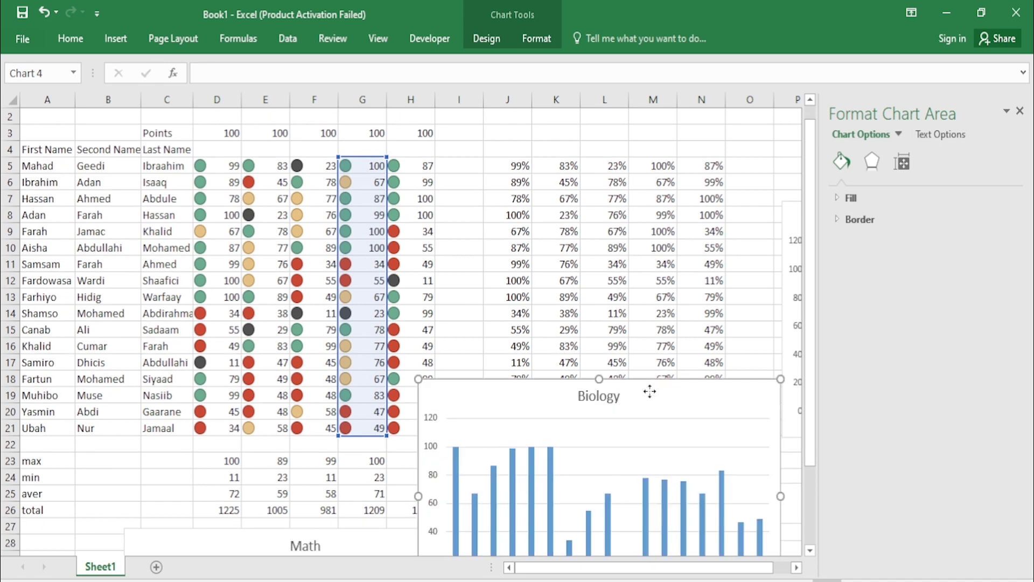
{"action": "left_click_drag", "start_coordinate": [649, 392], "coordinate": [677, 496]}
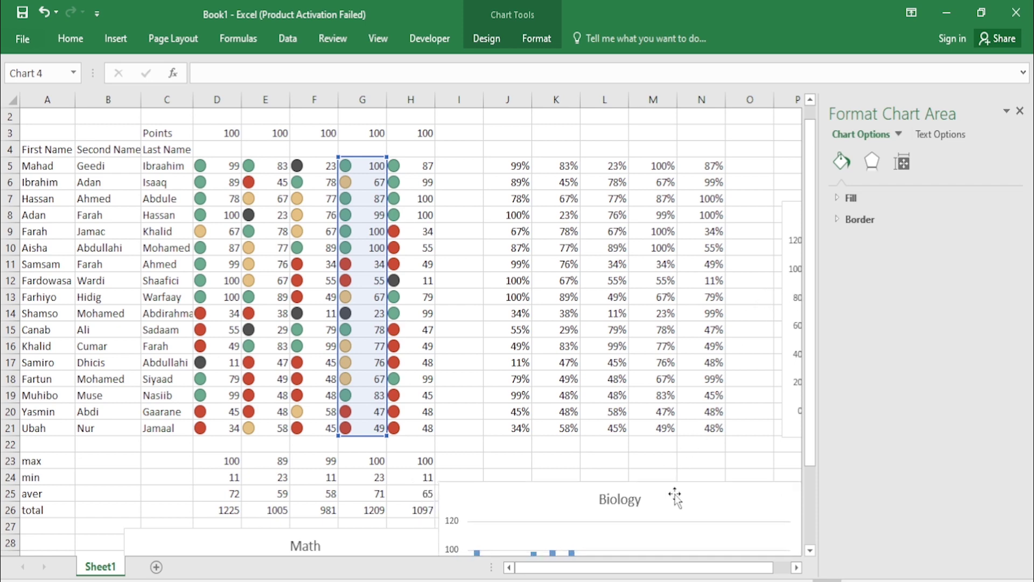
Step: Close the Format Chart Area pane and move the Chemistry chart left and up beside the table
{"action": "left_click", "coordinate": [1020, 112]}
{"action": "left_click", "coordinate": [457, 198]}
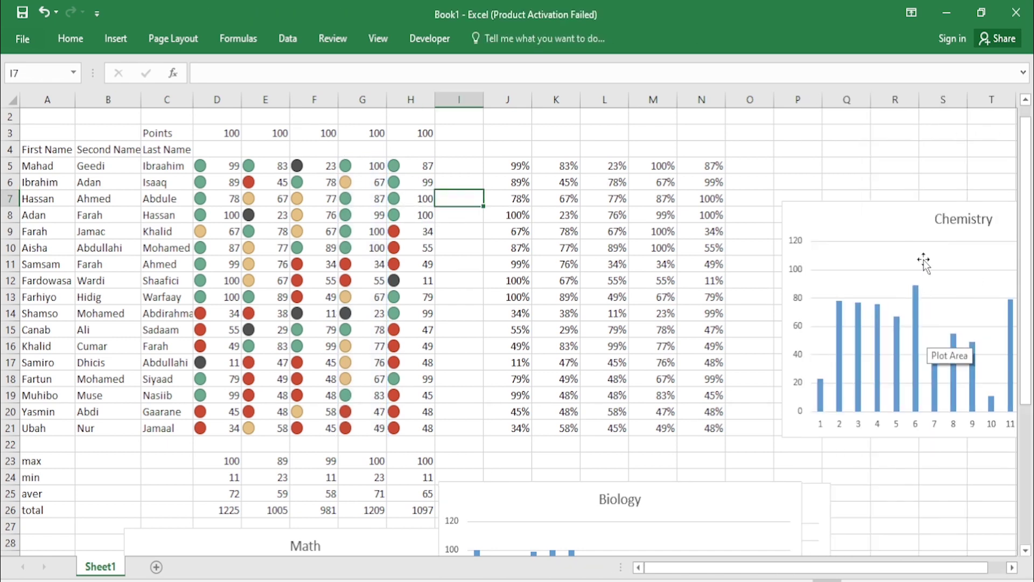
{"action": "left_click_drag", "start_coordinate": [903, 232], "coordinate": [614, 183]}
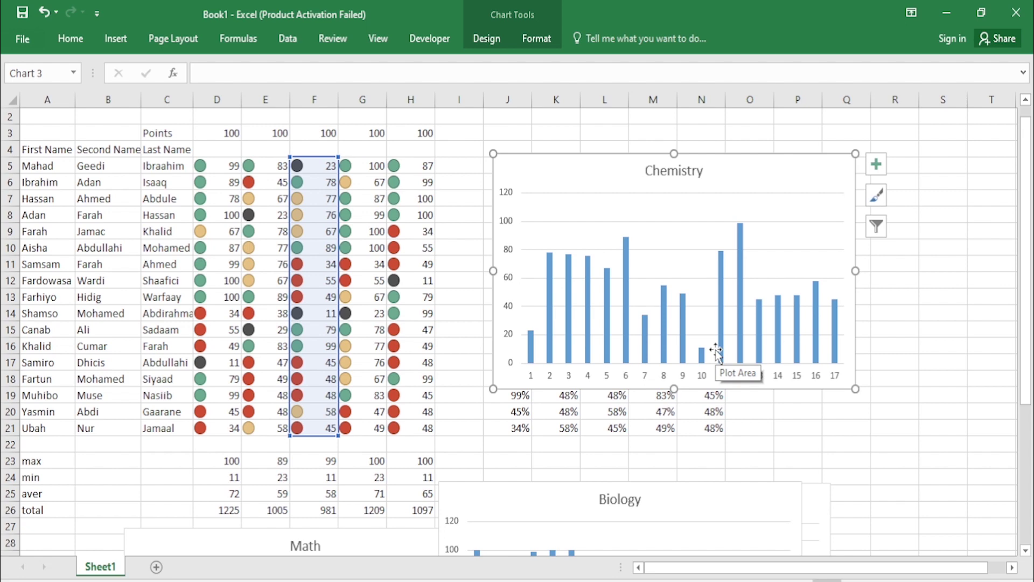
Step: Set the Chemistry chart's axis labels to the student name cells, then lower and widen the chart
{"action": "right_click", "coordinate": [664, 251]}
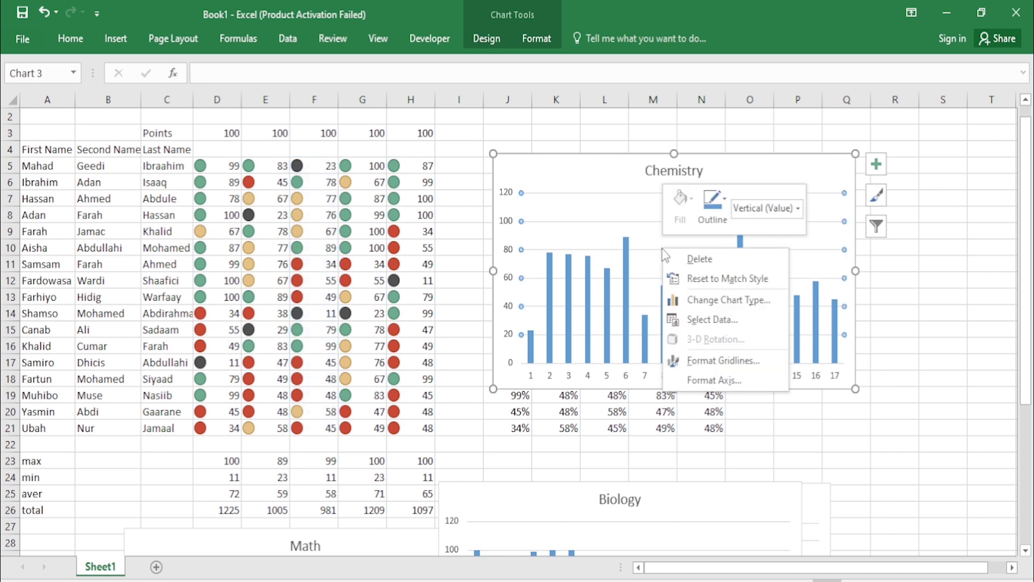
{"action": "left_click", "coordinate": [707, 320]}
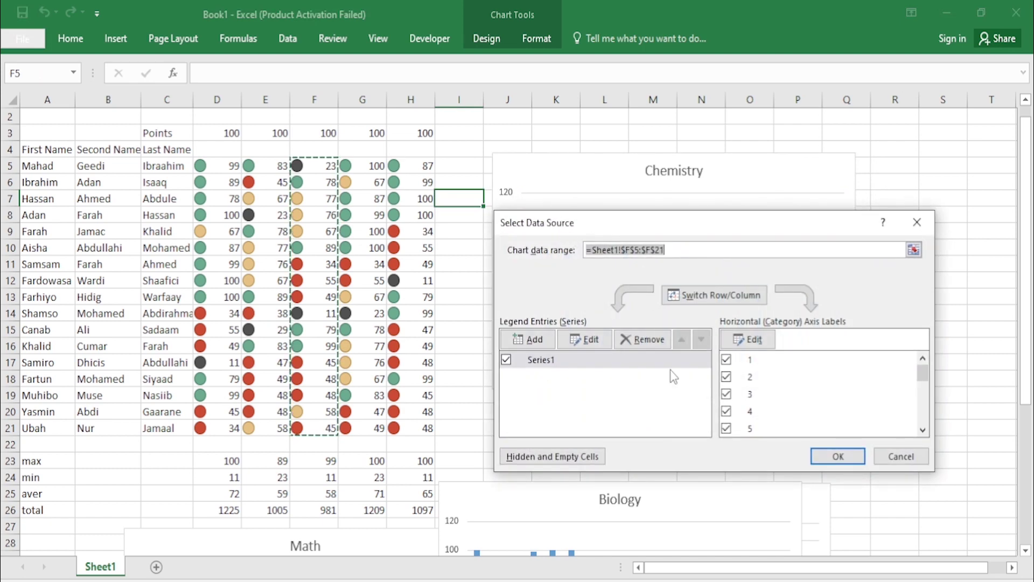
{"action": "left_click", "coordinate": [752, 339]}
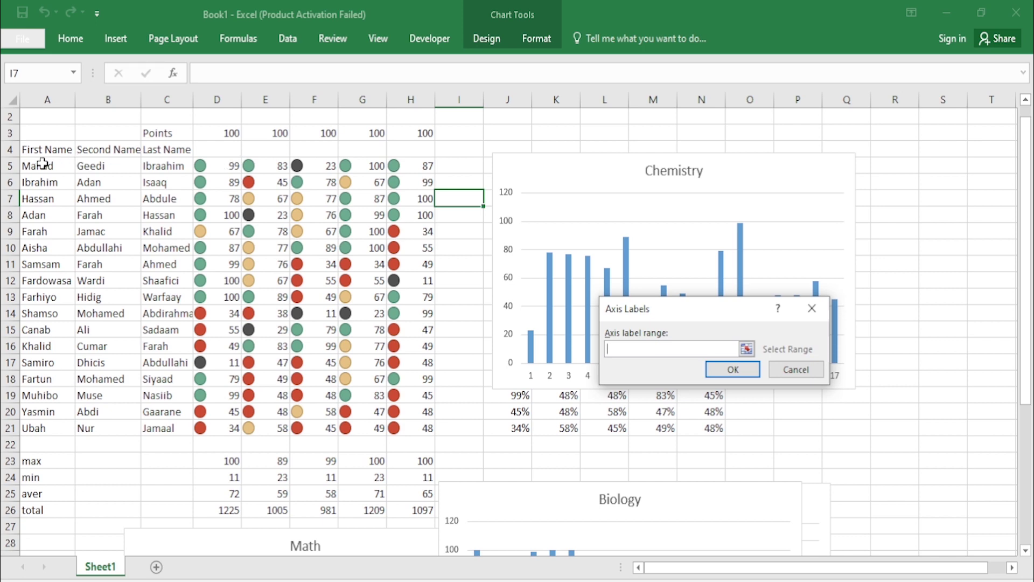
{"action": "left_click_drag", "start_coordinate": [43, 164], "coordinate": [153, 426]}
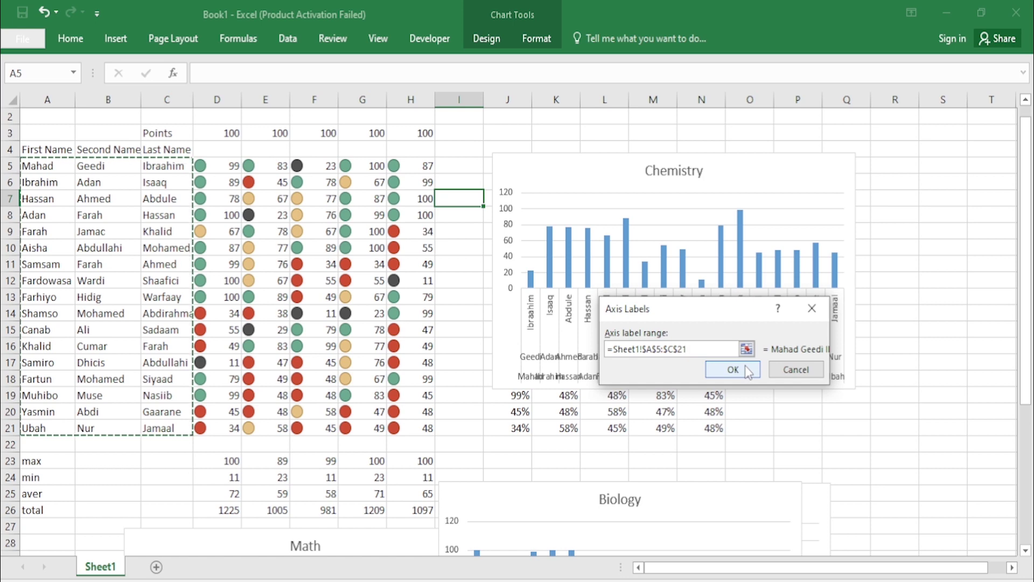
{"action": "left_click", "coordinate": [745, 365]}
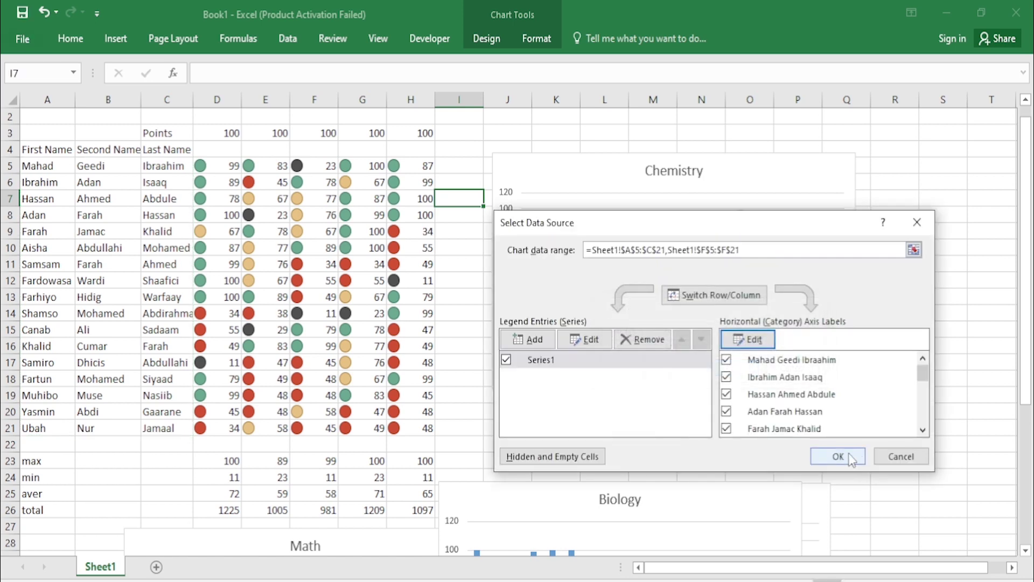
{"action": "left_click", "coordinate": [850, 457]}
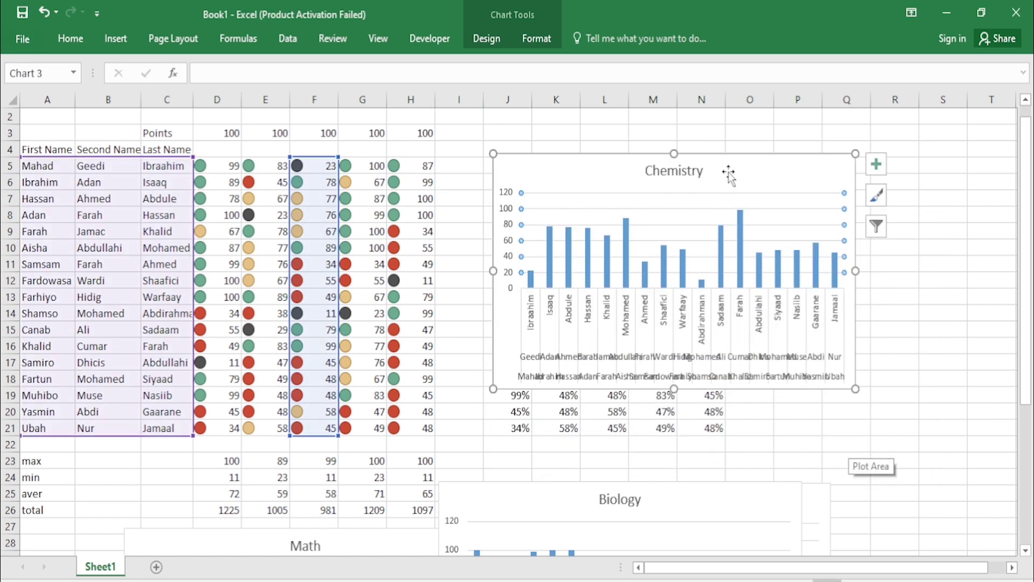
{"action": "left_click_drag", "start_coordinate": [729, 171], "coordinate": [738, 203]}
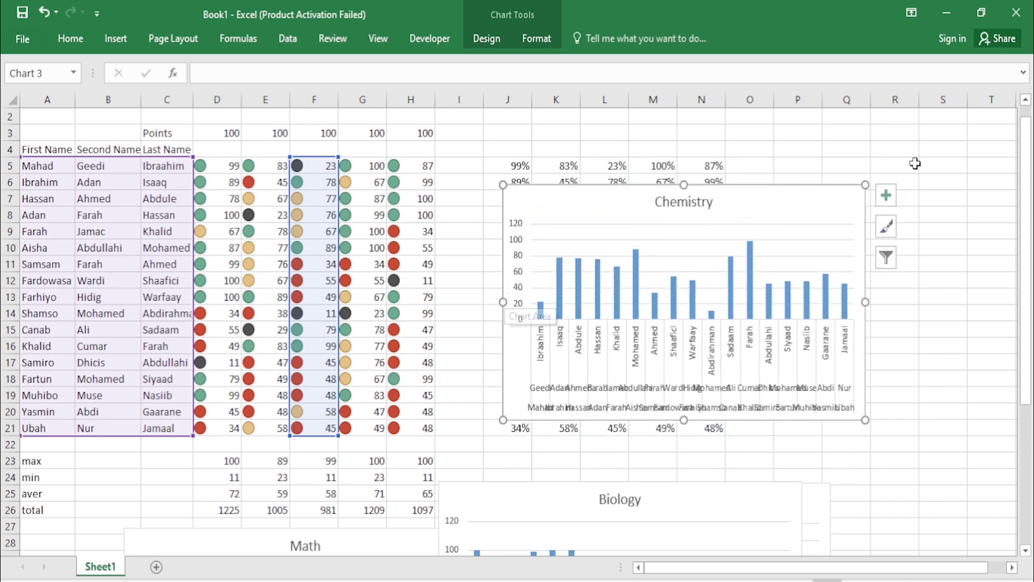
{"action": "left_click_drag", "start_coordinate": [867, 300], "coordinate": [927, 301]}
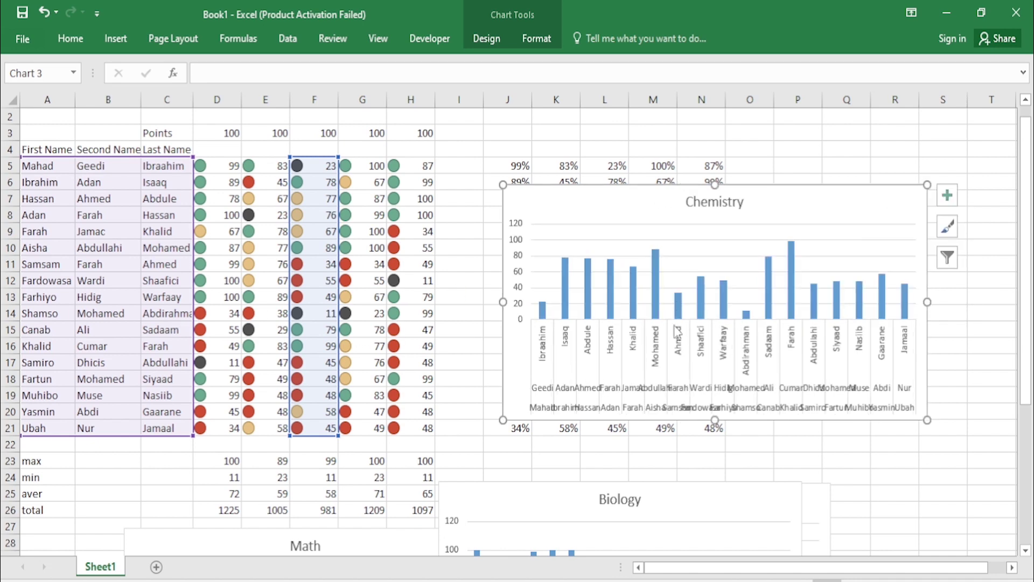
Step: Change the horizontal axis labels to only the first names in Sheet1!$A$5:$A$21
{"action": "right_click", "coordinate": [656, 347]}
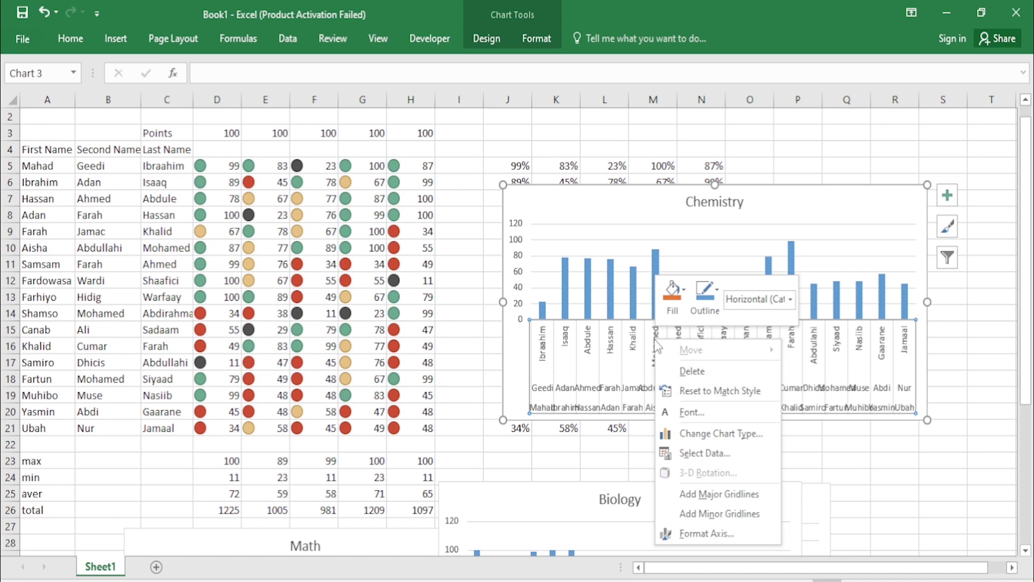
{"action": "left_click", "coordinate": [695, 458]}
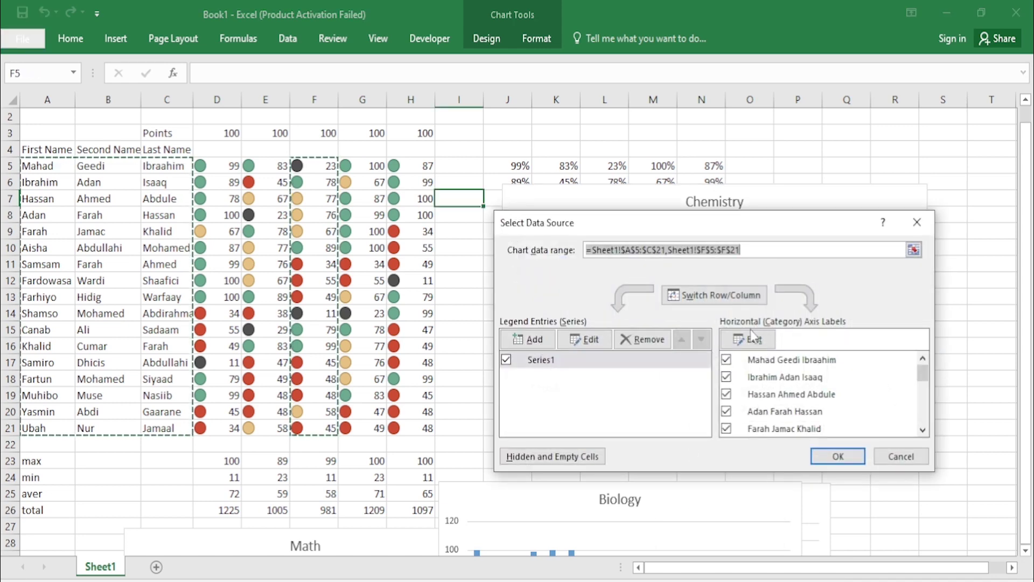
{"action": "left_click", "coordinate": [750, 340]}
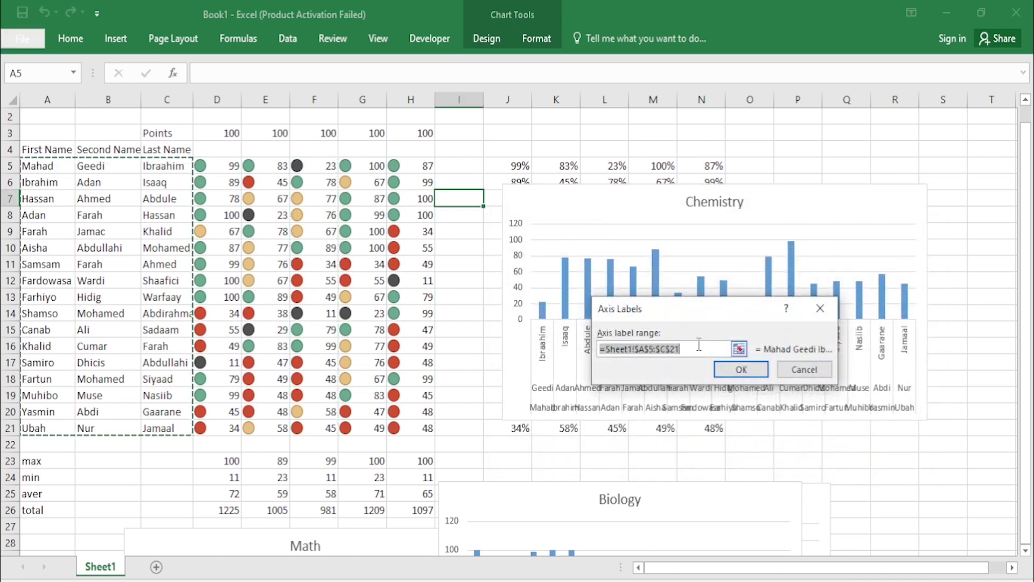
{"action": "key", "text": "BackSpace"}
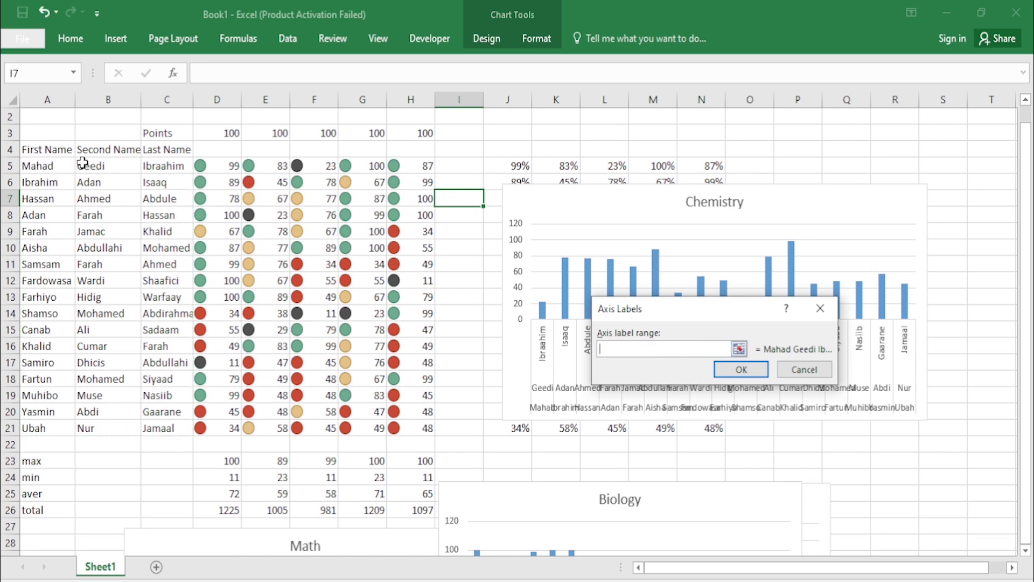
{"action": "left_click_drag", "start_coordinate": [56, 163], "coordinate": [42, 425]}
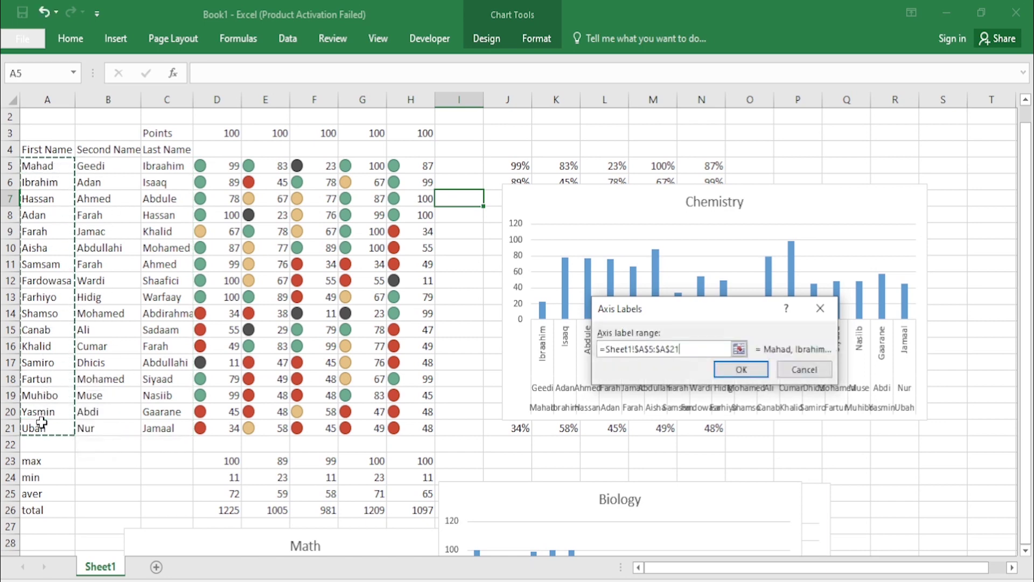
{"action": "left_click", "coordinate": [729, 377]}
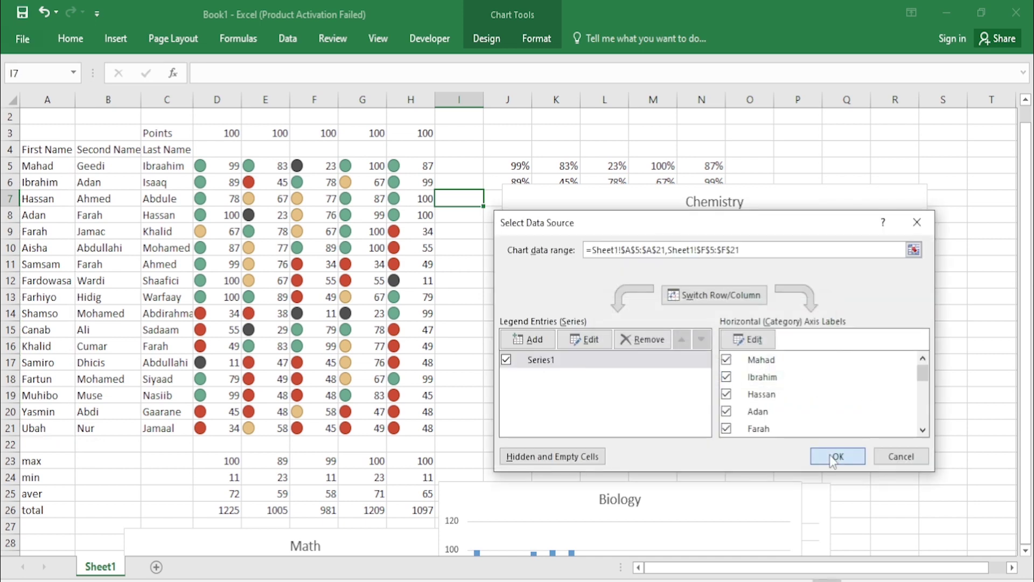
{"action": "left_click", "coordinate": [831, 455]}
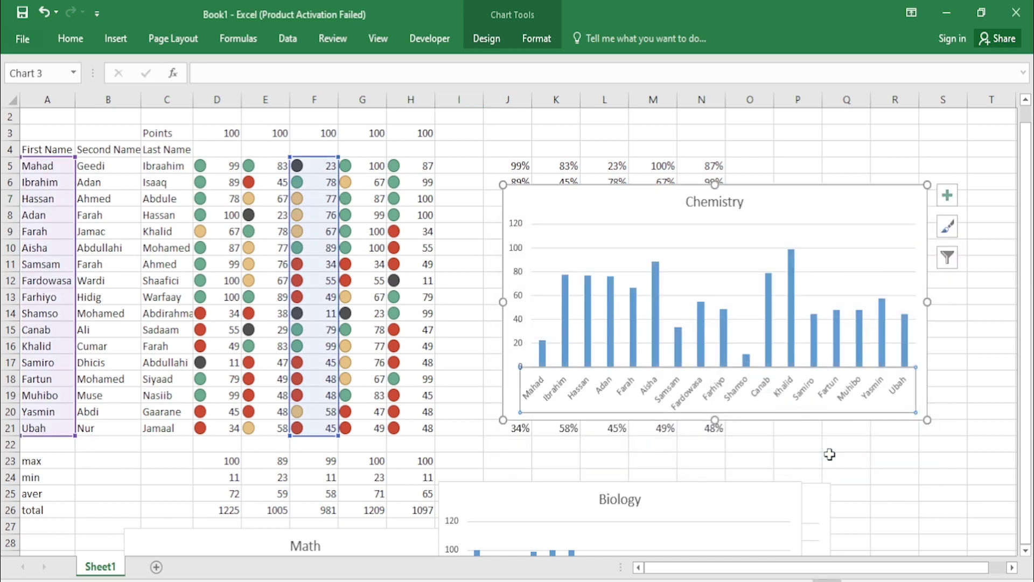
{"action": "left_click", "coordinate": [550, 342]}
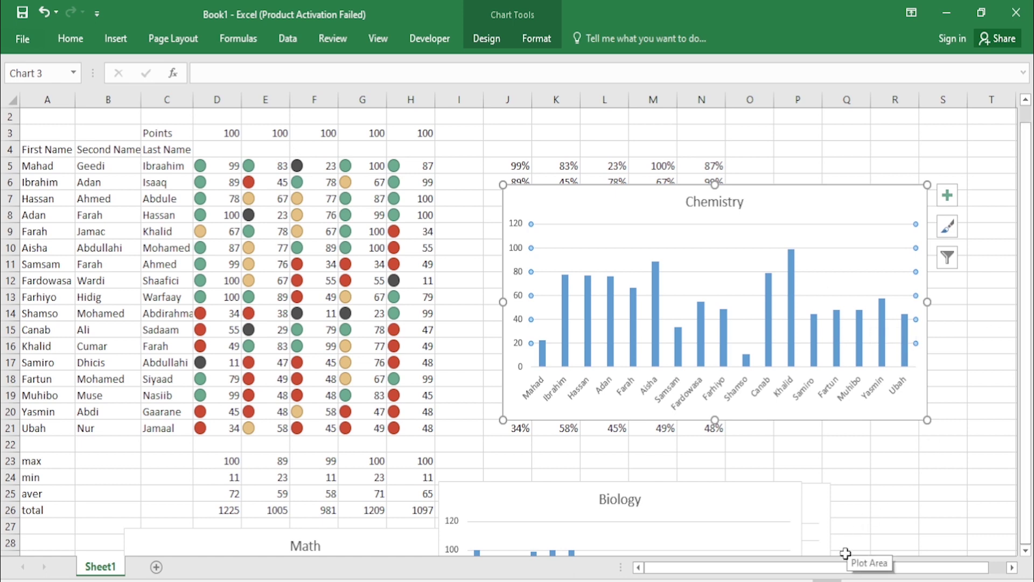
Step: Scroll down to the charts and move the Biology chart up over the gradebook
{"action": "left_click", "coordinate": [853, 508]}
{"action": "key", "text": "Down"}
{"action": "key", "text": "Down"}
{"action": "key", "text": "Down"}
{"action": "key", "text": "Down"}
{"action": "key", "text": "Down"}
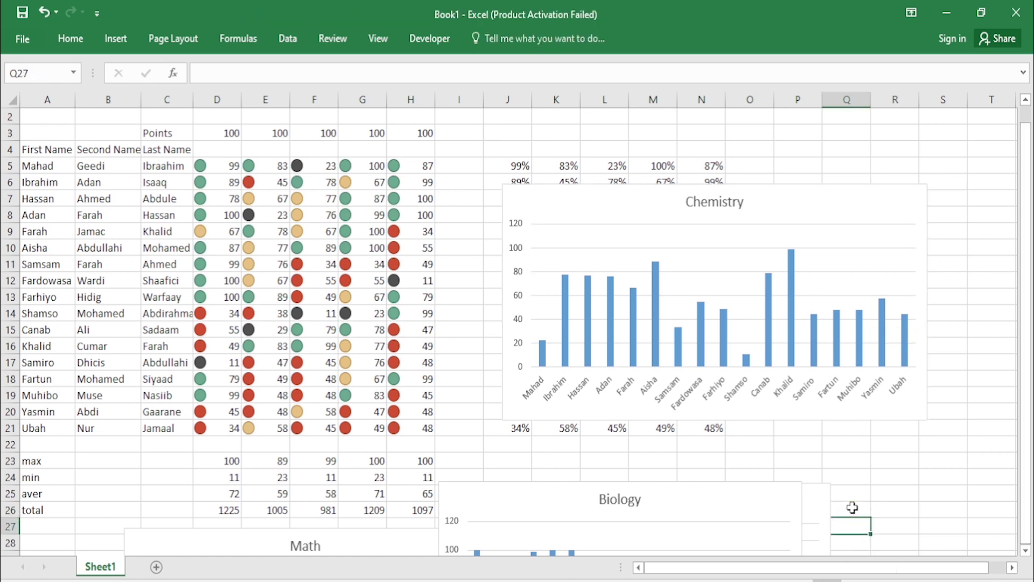
{"action": "key", "text": "Down"}
{"action": "key", "text": "Down"}
{"action": "key", "text": "Down"}
{"action": "key", "text": "Down"}
{"action": "key", "text": "Down"}
{"action": "key", "text": "Down"}
{"action": "key", "text": "Down"}
{"action": "key", "text": "Down"}
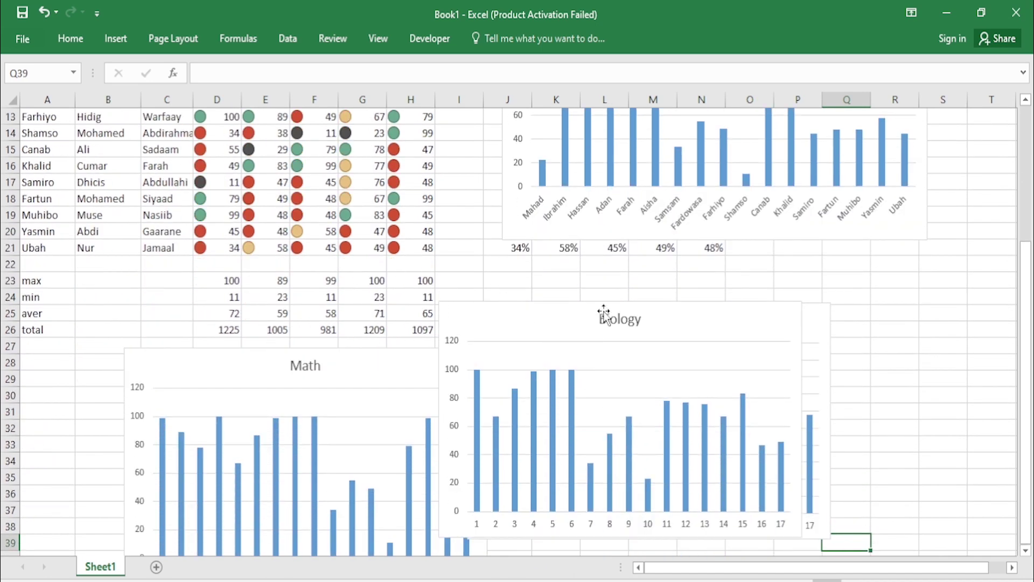
{"action": "left_click_drag", "start_coordinate": [545, 324], "coordinate": [465, 235]}
Step: Select the students' first names, Mahad to Ubah, in column A, then pick the Biology bars
{"action": "left_click_drag", "start_coordinate": [230, 183], "coordinate": [222, 426]}
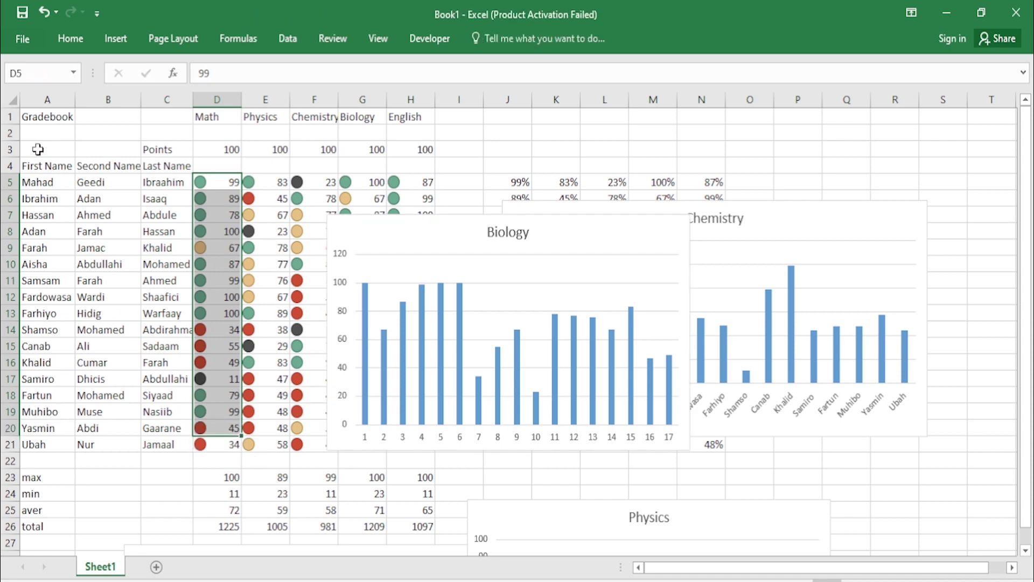
{"action": "left_click", "coordinate": [41, 182]}
{"action": "left_click_drag", "start_coordinate": [41, 183], "coordinate": [48, 322]}
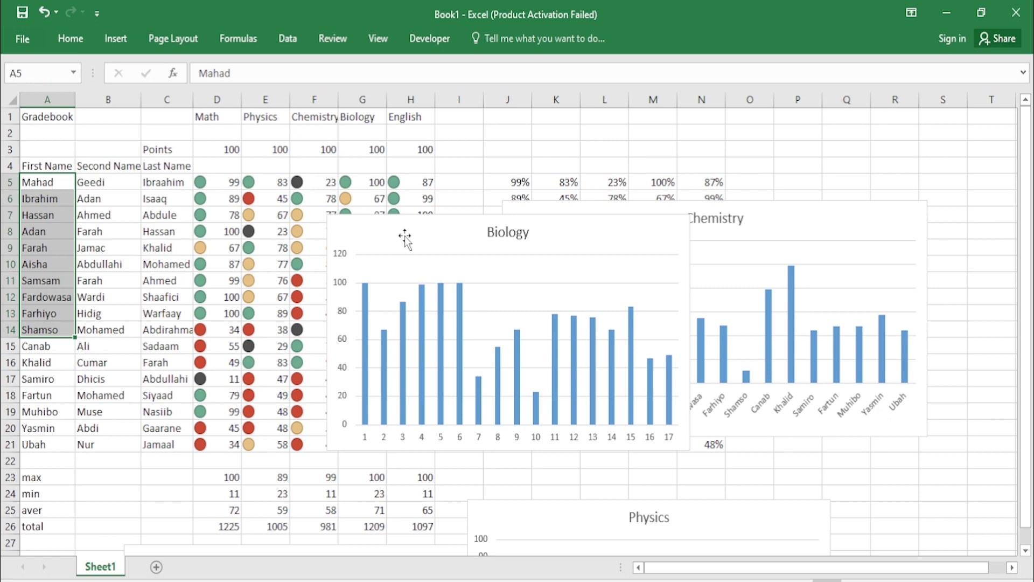
{"action": "left_click", "coordinate": [97, 312]}
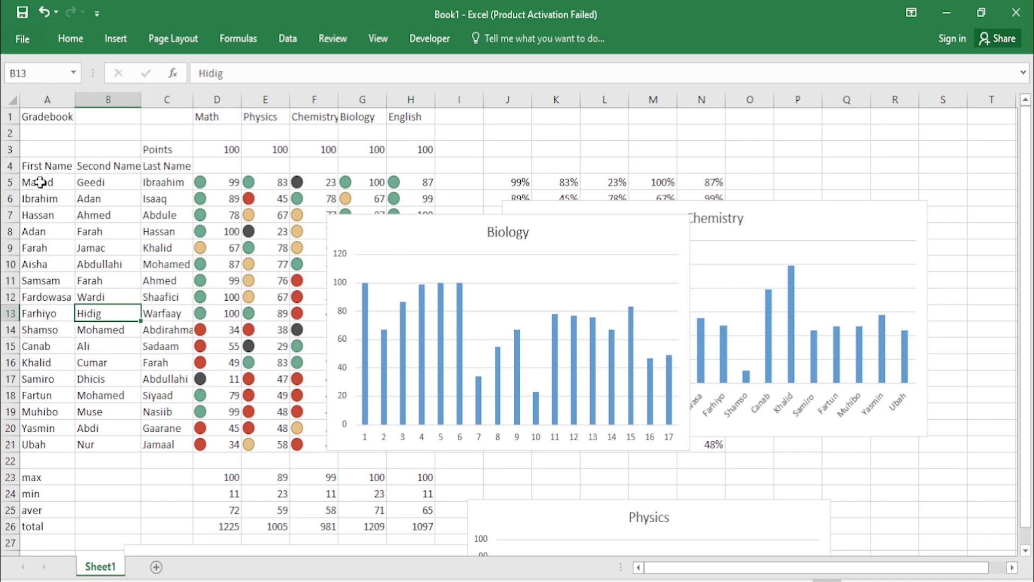
{"action": "left_click_drag", "start_coordinate": [40, 183], "coordinate": [38, 446]}
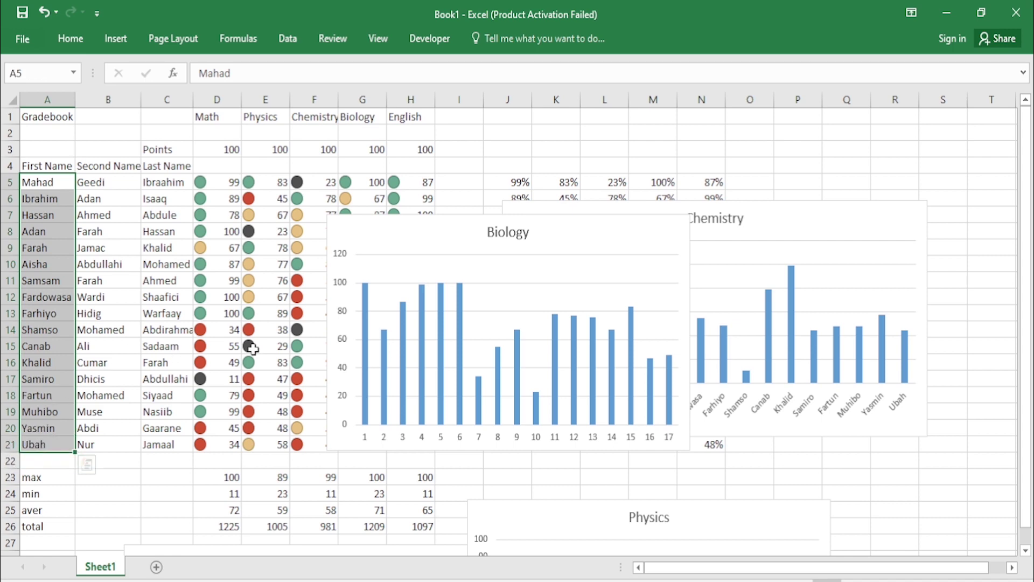
{"action": "left_click", "coordinate": [457, 323]}
Step: Label the Biology chart's horizontal axis with the first names in A5:A21 instead of 1–17
{"action": "right_click", "coordinate": [456, 320]}
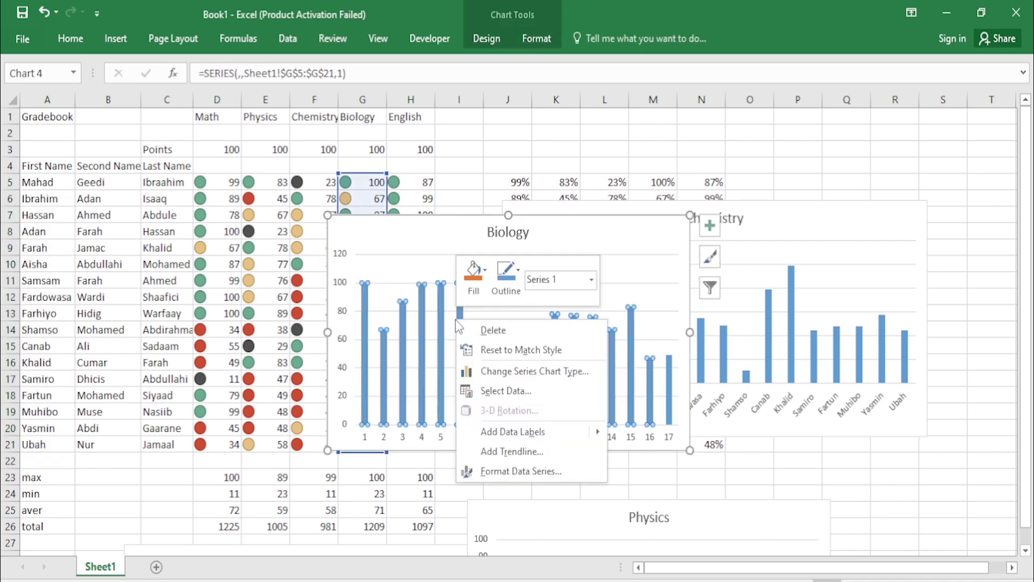
{"action": "left_click", "coordinate": [509, 392]}
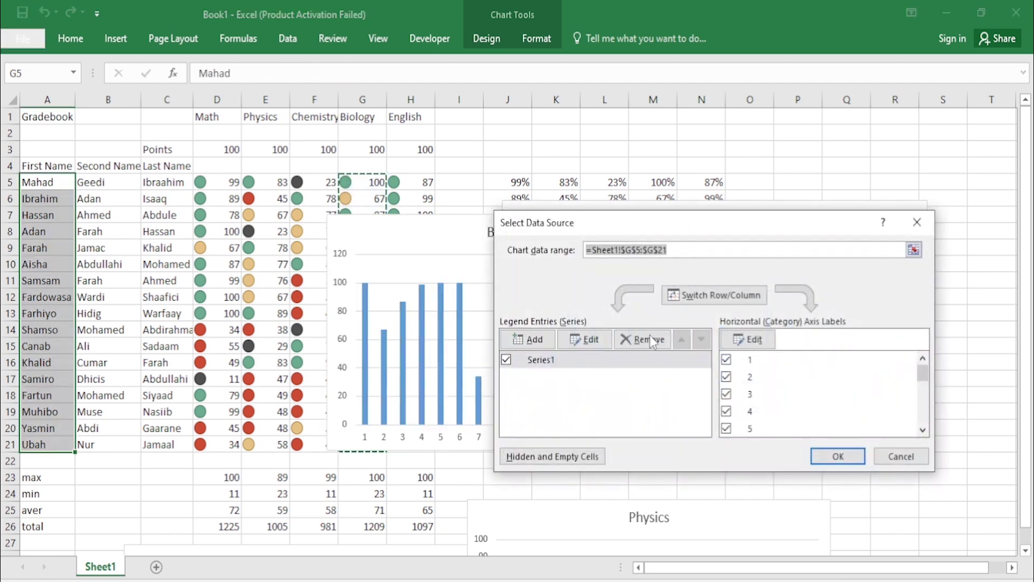
{"action": "left_click", "coordinate": [748, 340]}
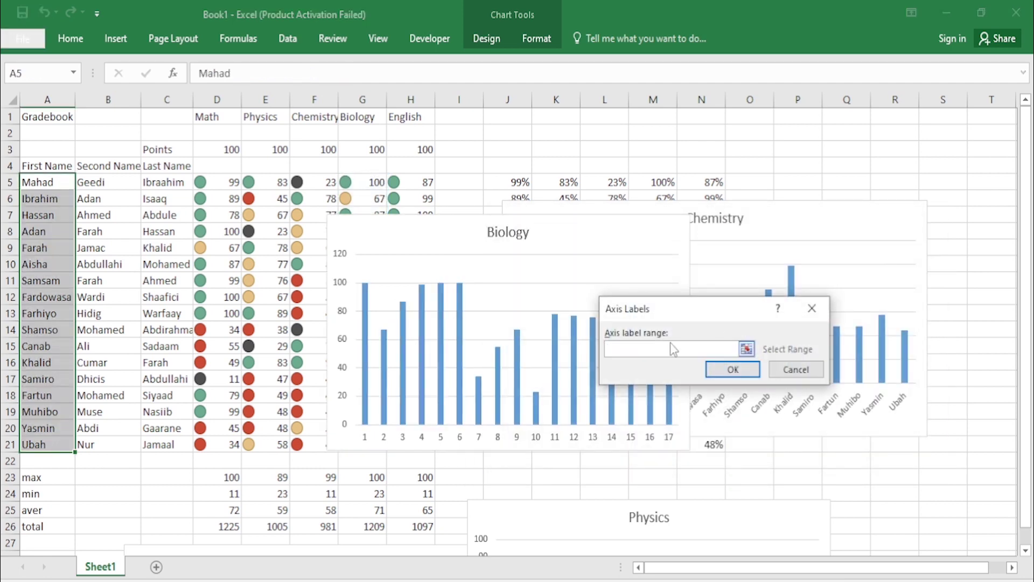
{"action": "left_click", "coordinate": [54, 215]}
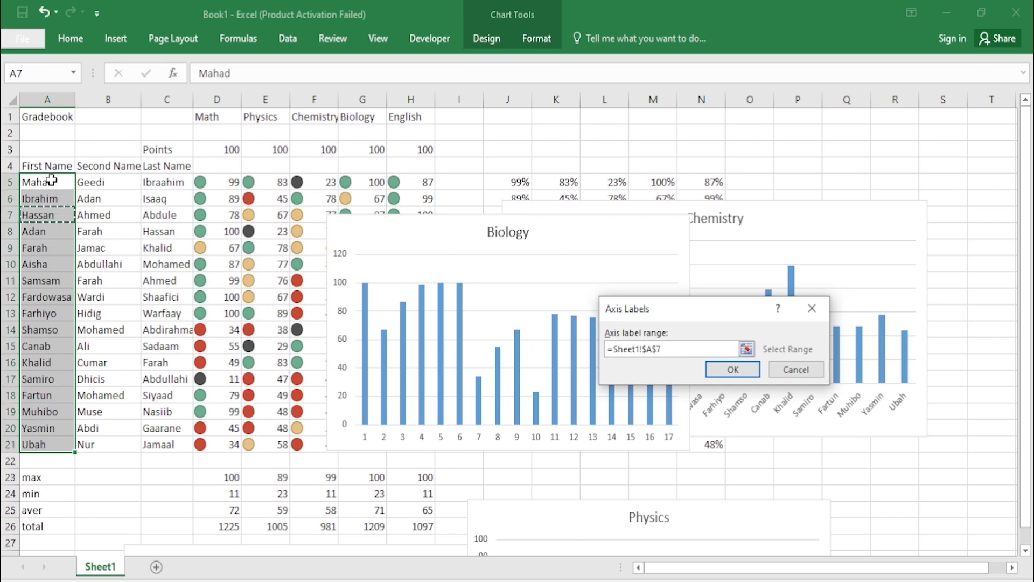
{"action": "left_click_drag", "start_coordinate": [51, 179], "coordinate": [56, 443]}
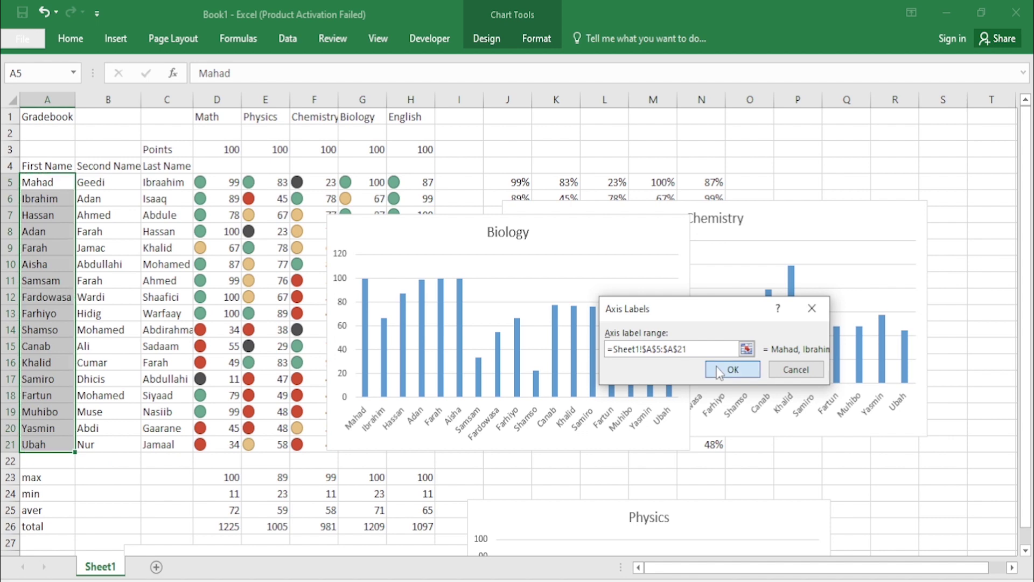
{"action": "left_click", "coordinate": [719, 370]}
{"action": "left_click", "coordinate": [838, 456]}
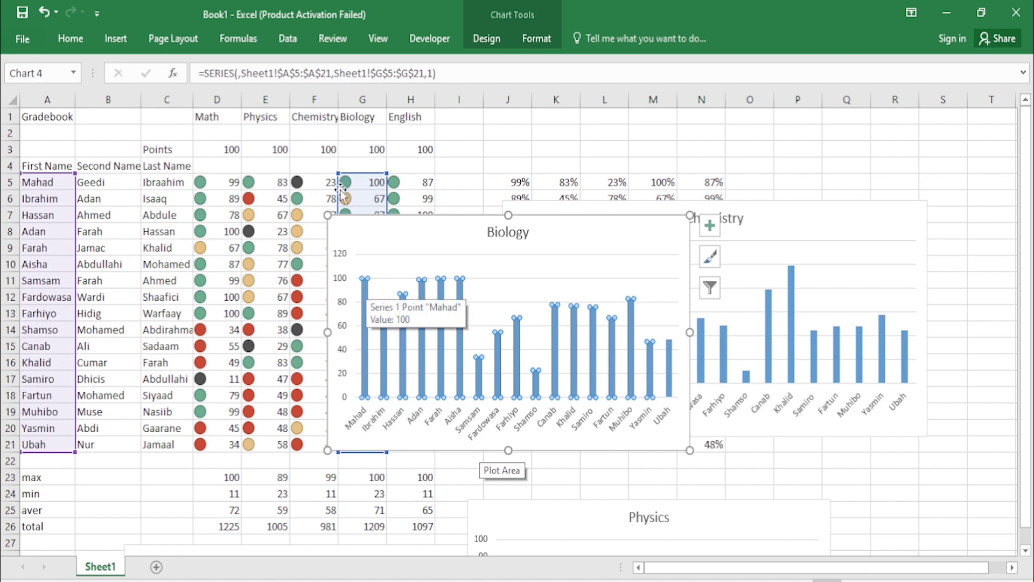
{"action": "left_click", "coordinate": [407, 165]}
{"action": "left_click", "coordinate": [376, 178]}
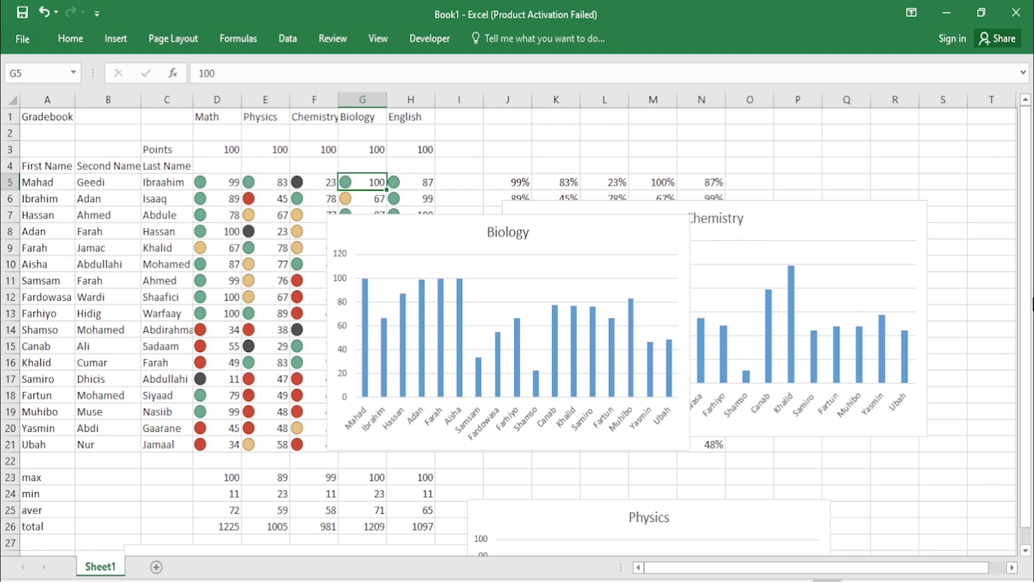
{"action": "left_click", "coordinate": [897, 537]}
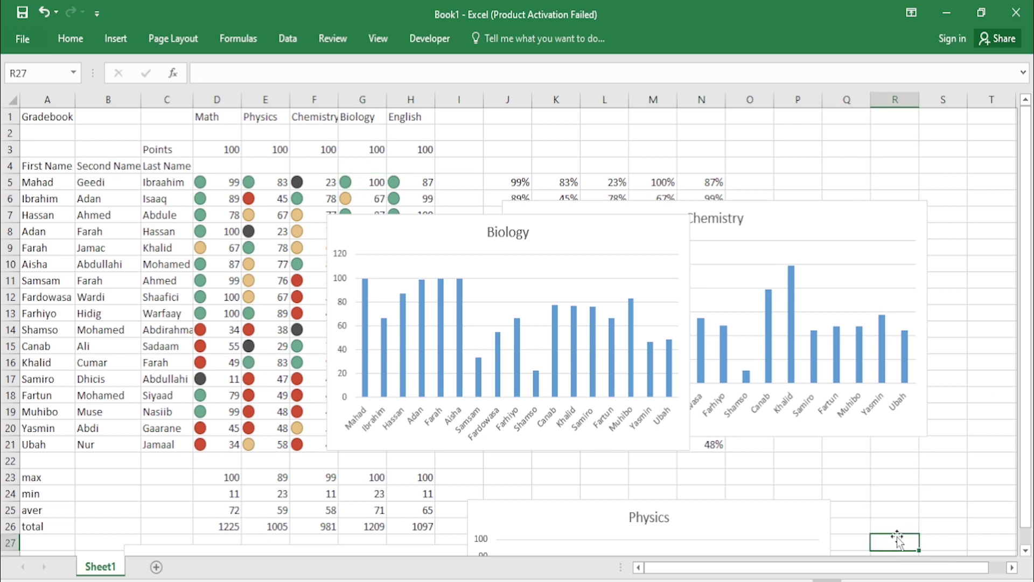
Step: Place the Physics chart over columns B–H, shifting the Biology chart further right
{"action": "left_click", "coordinate": [755, 529]}
{"action": "left_click_drag", "start_coordinate": [754, 528], "coordinate": [562, 438]}
{"action": "left_click_drag", "start_coordinate": [587, 226], "coordinate": [810, 195]}
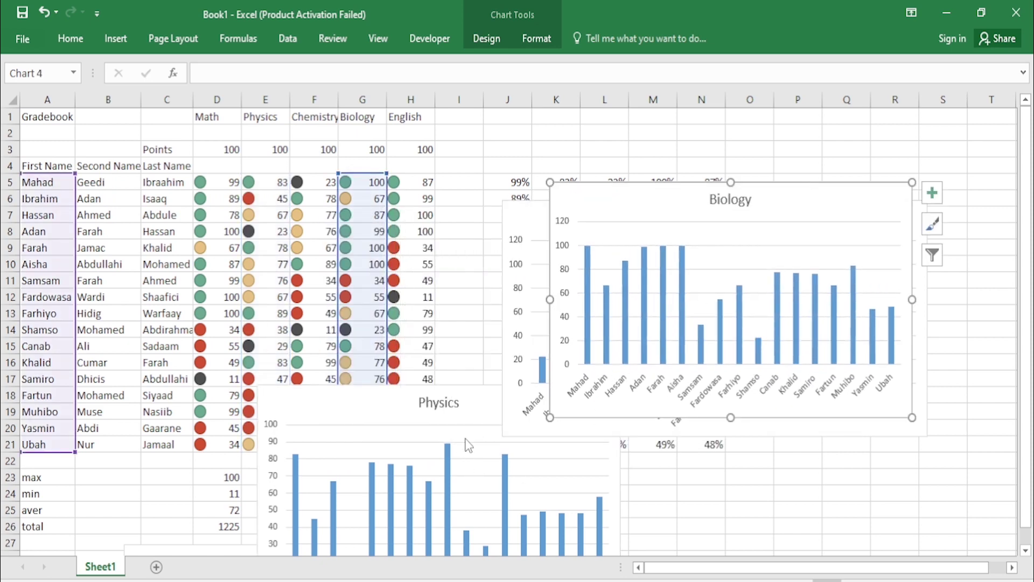
{"action": "left_click_drag", "start_coordinate": [485, 408], "coordinate": [351, 192]}
Step: Label the Physics chart's horizontal axis with the first names in A5:A21
{"action": "right_click", "coordinate": [336, 268]}
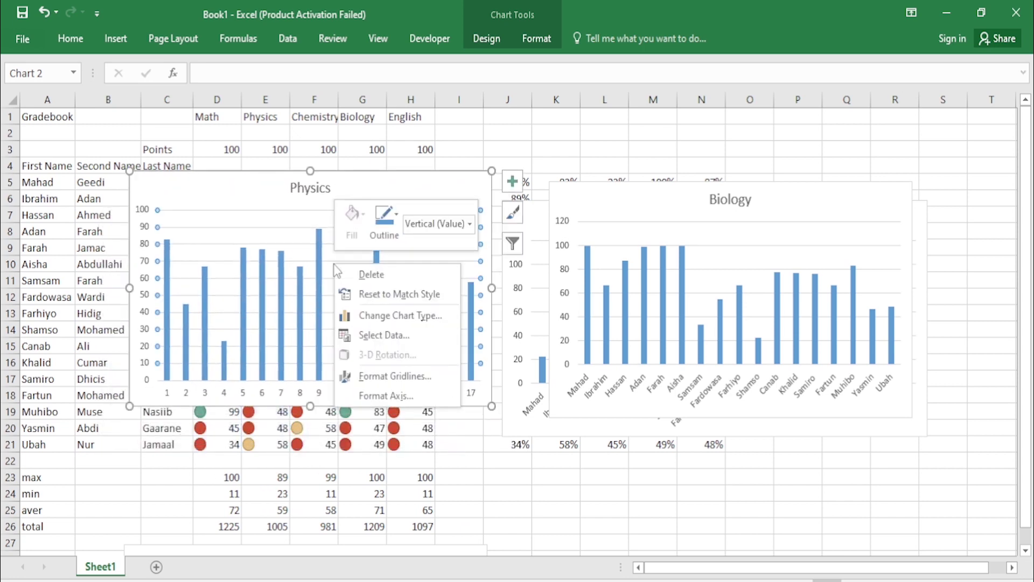
{"action": "left_click", "coordinate": [367, 329]}
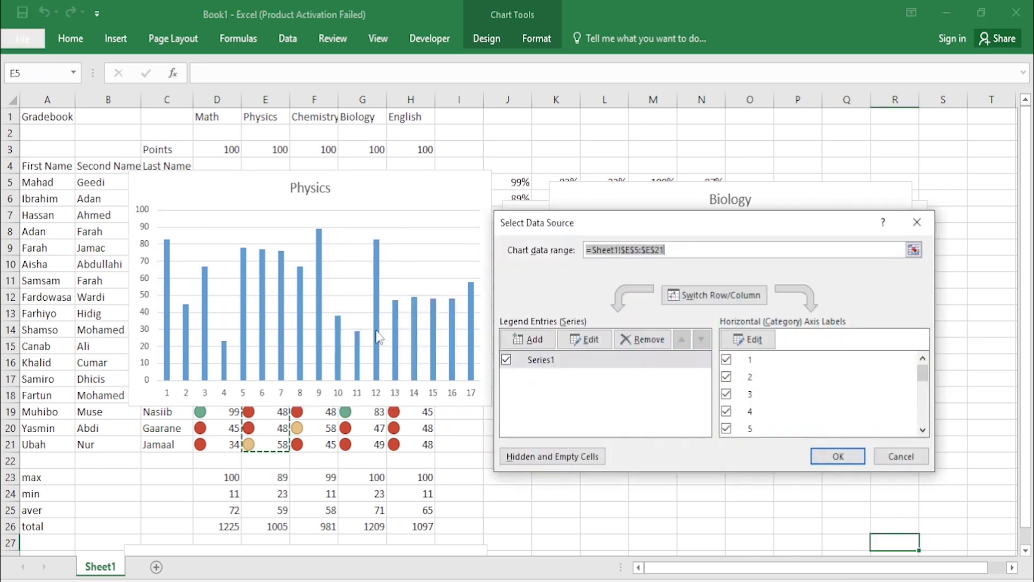
{"action": "left_click", "coordinate": [748, 339]}
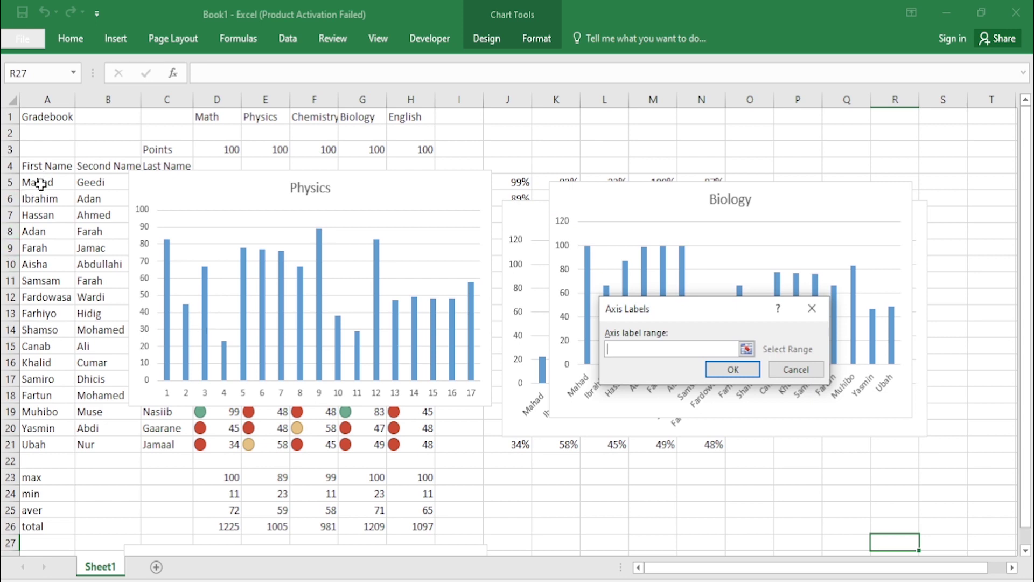
{"action": "left_click_drag", "start_coordinate": [40, 184], "coordinate": [19, 444]}
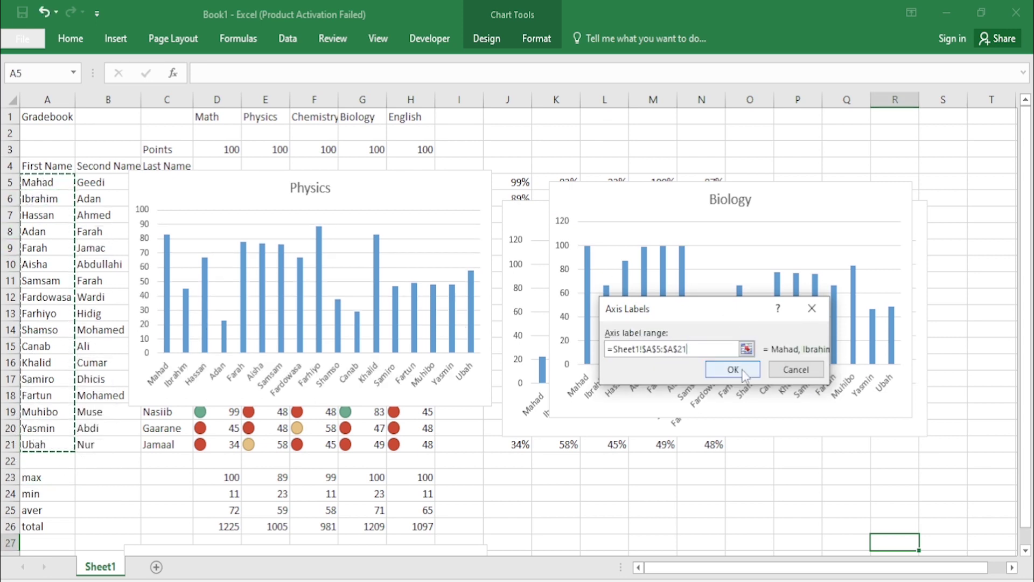
{"action": "left_click", "coordinate": [733, 369]}
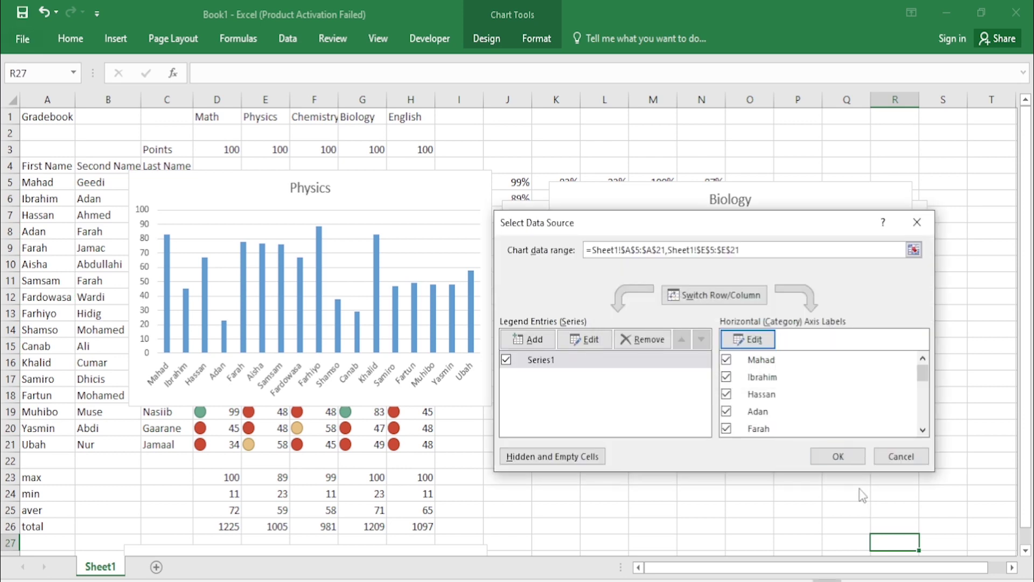
{"action": "left_click", "coordinate": [849, 458]}
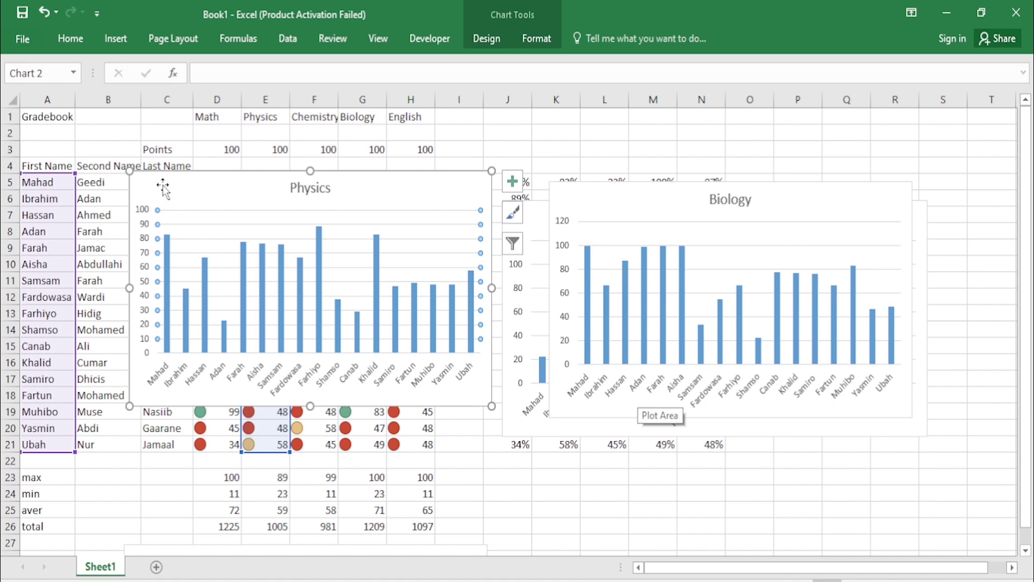
Step: Lower the Physics chart slightly to uncover gradebook score rows 5 to 8
{"action": "mouse_move", "coordinate": [168, 247]}
{"action": "left_click_drag", "start_coordinate": [383, 191], "coordinate": [383, 234]}
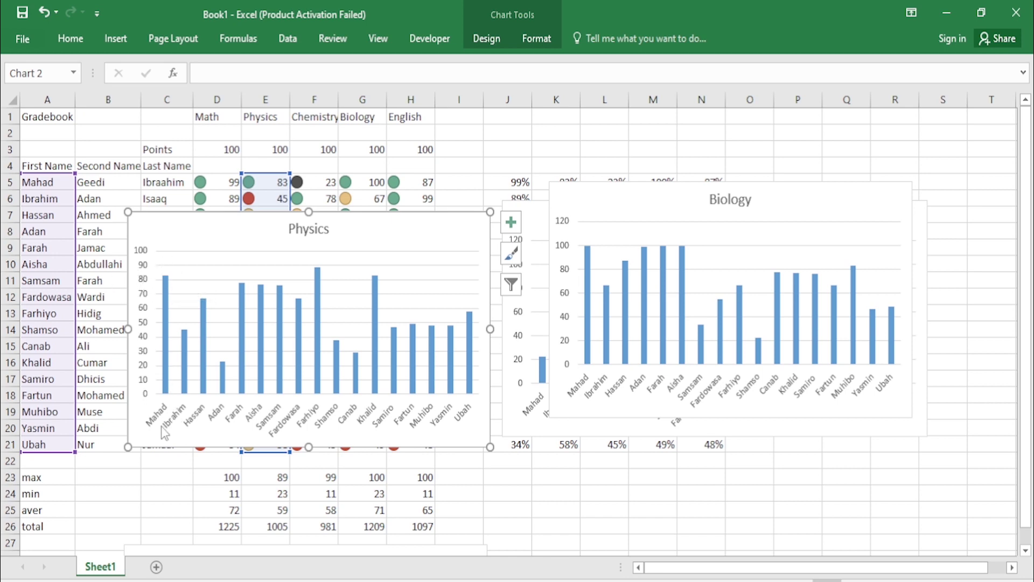
{"action": "mouse_move", "coordinate": [187, 339]}
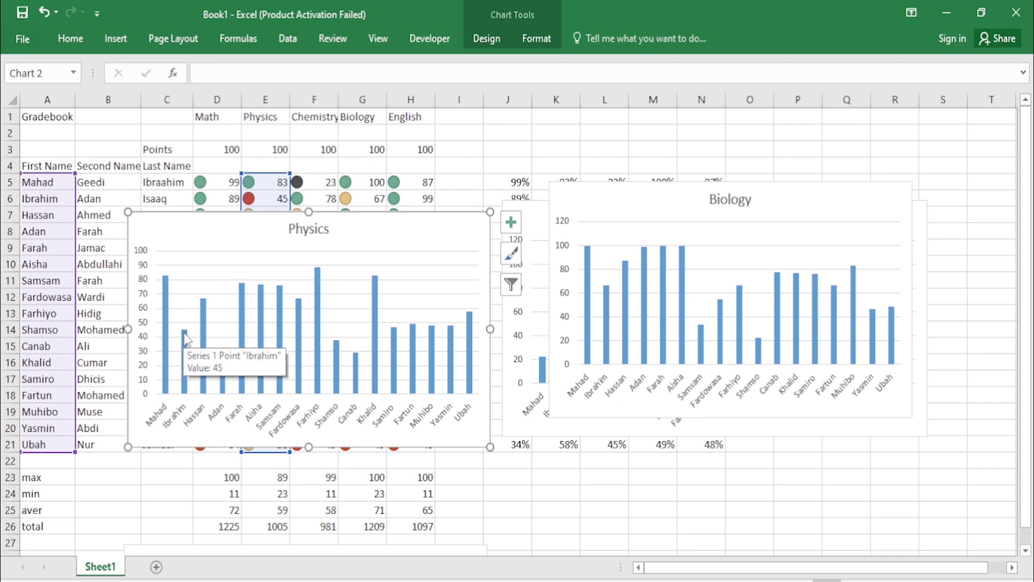
{"action": "mouse_move", "coordinate": [200, 309]}
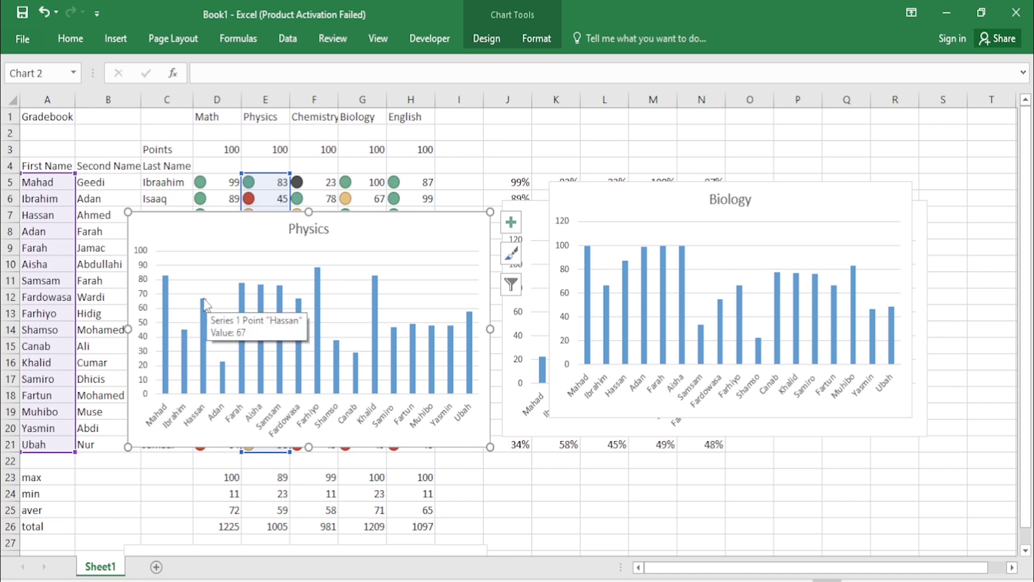
{"action": "left_click_drag", "start_coordinate": [447, 235], "coordinate": [444, 264]}
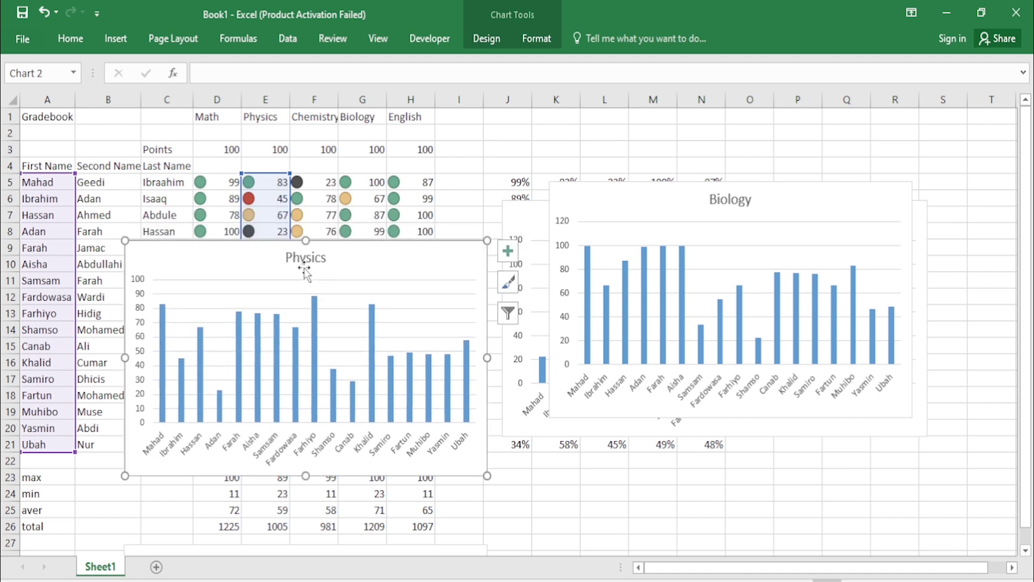